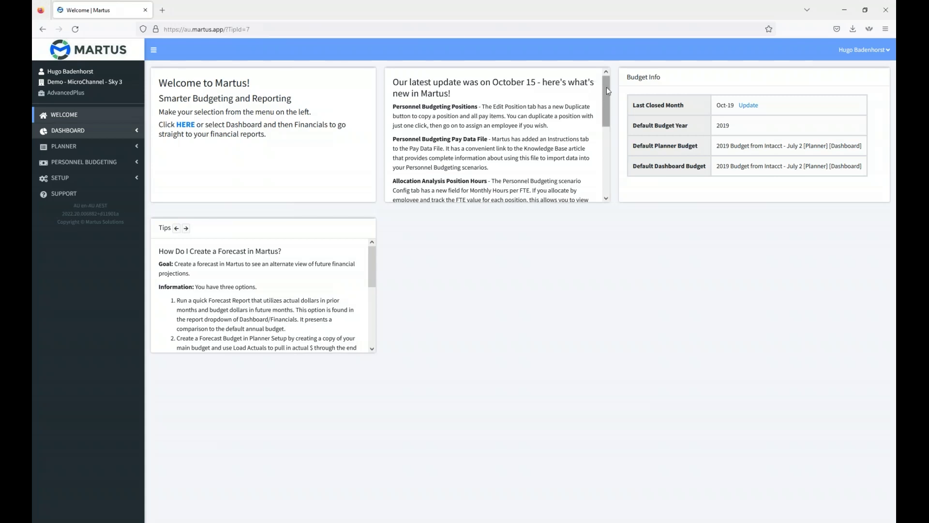
Read through the latest update notes on the welcome page.
{"action": "scroll", "coordinate": [605, 118], "scroll_direction": "down", "scroll_amount": 1}
{"action": "scroll", "coordinate": [605, 118], "scroll_direction": "down", "scroll_amount": 6}
{"action": "scroll", "coordinate": [458, 148], "scroll_direction": "up", "scroll_amount": 7}
{"action": "mouse_move", "coordinate": [606, 88]}
{"action": "left_mouse_down"}
{"action": "mouse_move", "coordinate": [603, 161]}
{"action": "mouse_move", "coordinate": [611, 85]}
{"action": "left_mouse_up"}
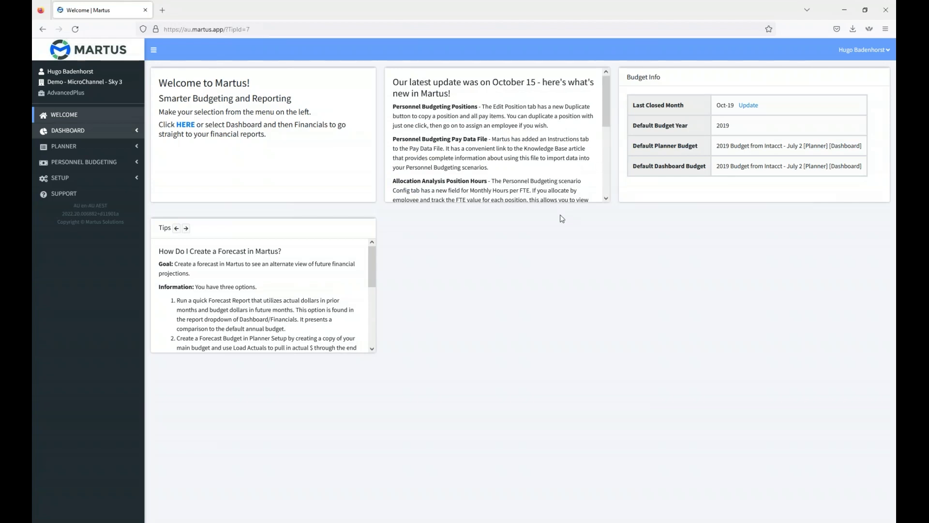
Read the tip on creating a forecast in full, and advance to the next tip.
{"action": "mouse_move", "coordinate": [154, 207]}
{"action": "left_mouse_down"}
{"action": "mouse_move", "coordinate": [264, 290]}
{"action": "mouse_move", "coordinate": [404, 352]}
{"action": "left_mouse_up"}
{"action": "left_click_drag", "start_coordinate": [372, 253], "coordinate": [370, 311]}
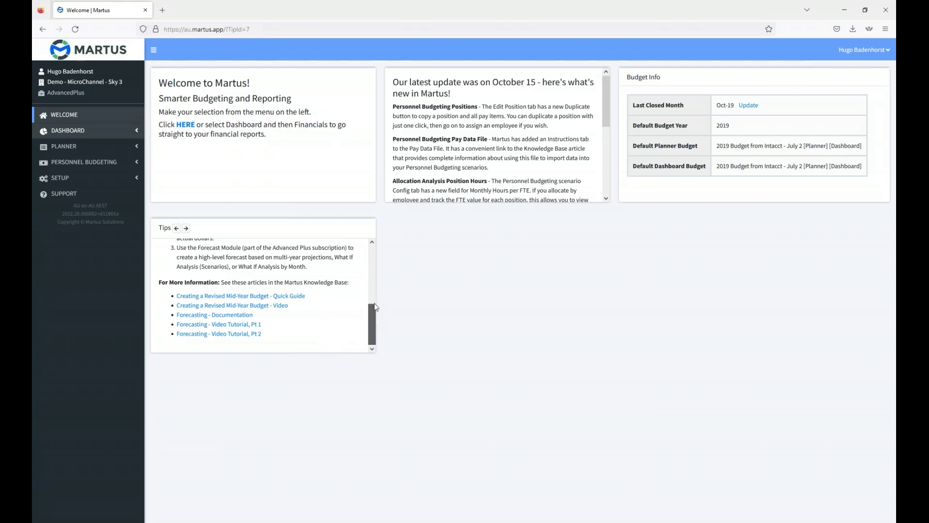
{"action": "left_click_drag", "start_coordinate": [373, 320], "coordinate": [382, 249]}
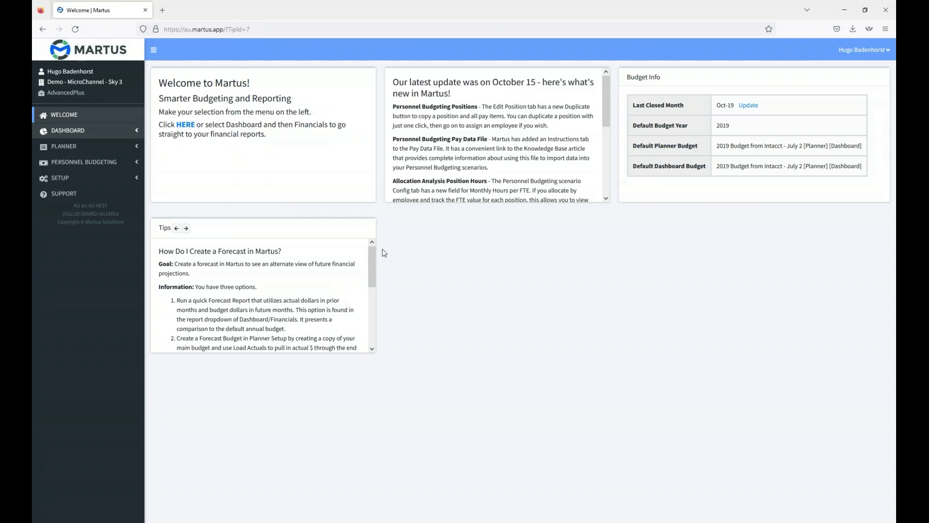
{"action": "left_click", "coordinate": [186, 230]}
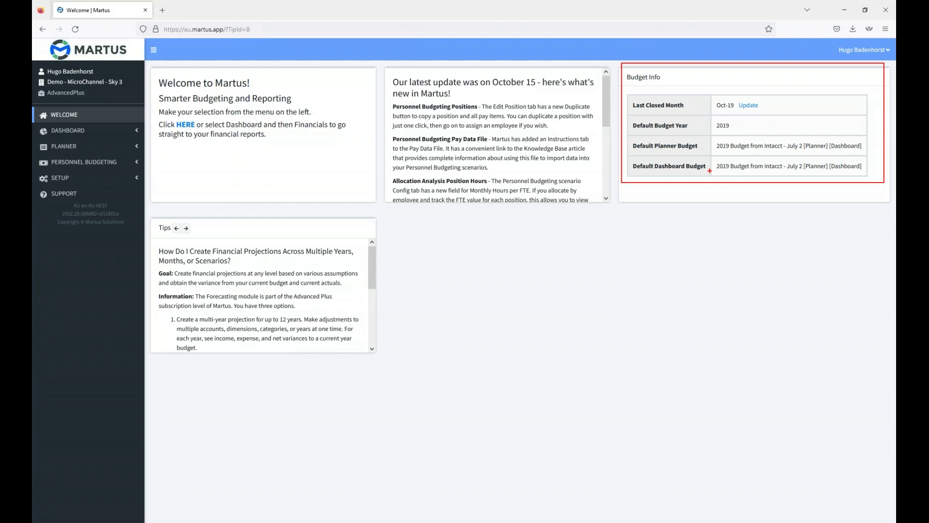
{"action": "key", "text": "Escape"}
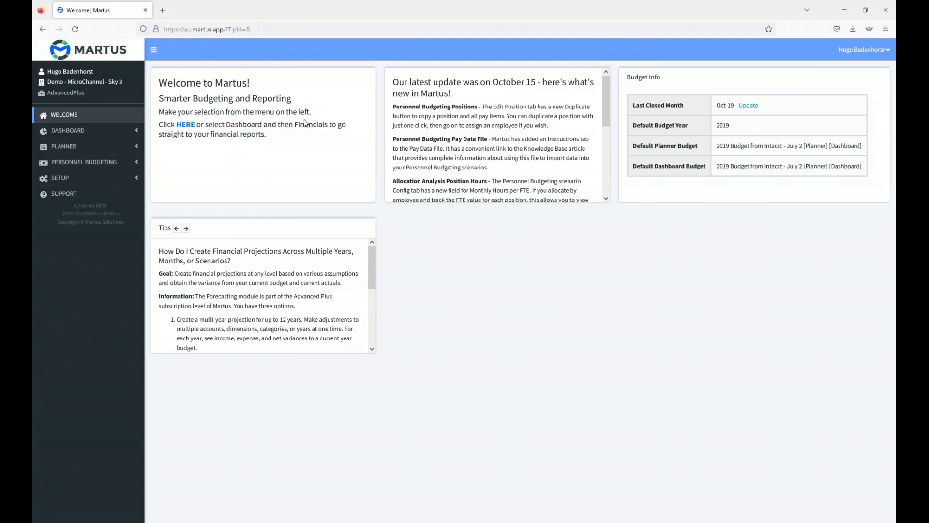
Open the dashboard financials and display the Income Statement report.
{"action": "left_click", "coordinate": [73, 132]}
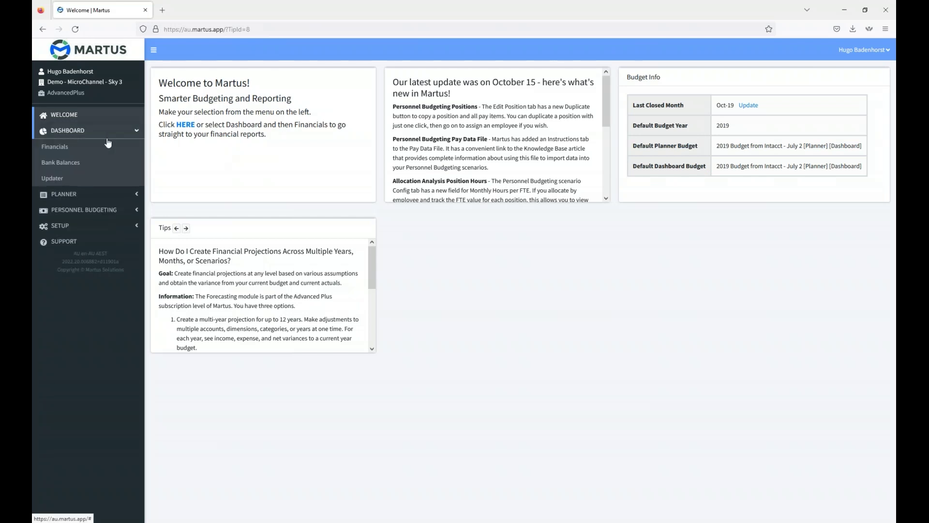
{"action": "left_click", "coordinate": [76, 154]}
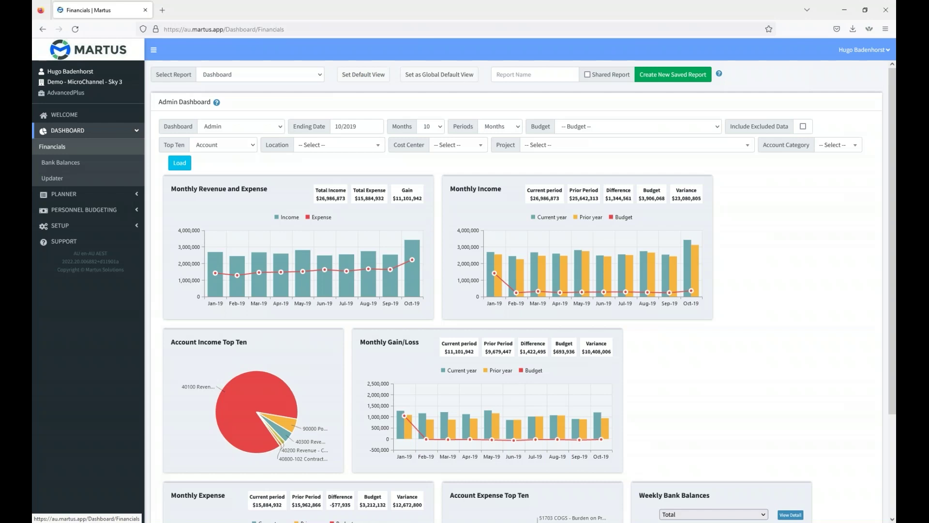
{"action": "left_click", "coordinate": [318, 78]}
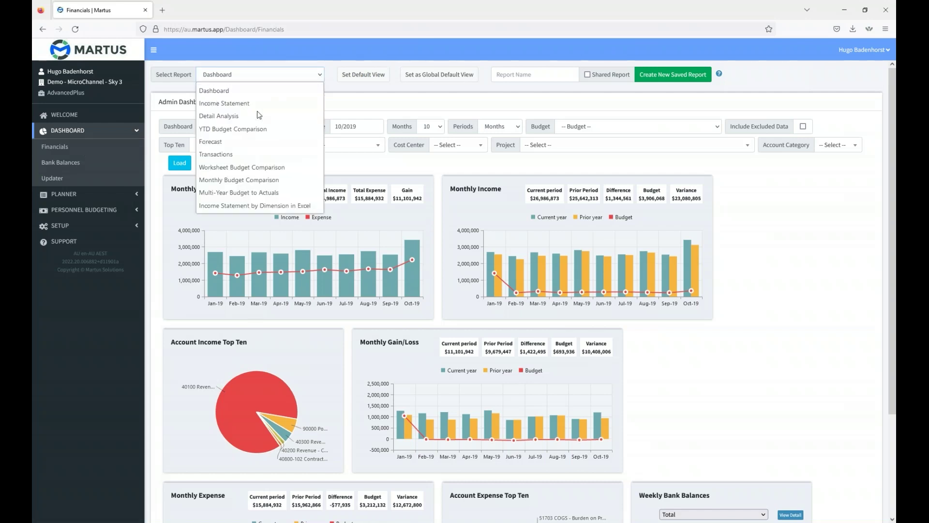
{"action": "left_click", "coordinate": [222, 105]}
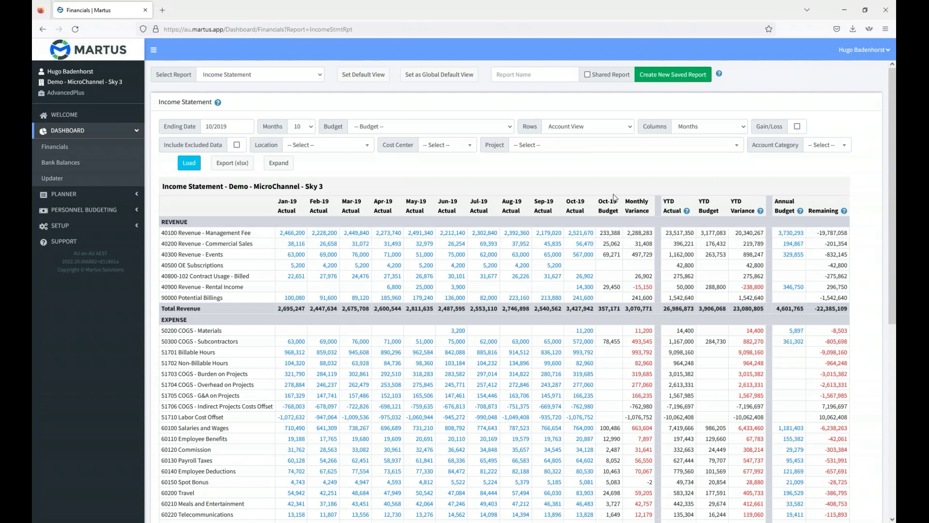
Open the Dashboard Updater and set the start month for the monthly actuals sync to 10/2022.
{"action": "left_click", "coordinate": [72, 183]}
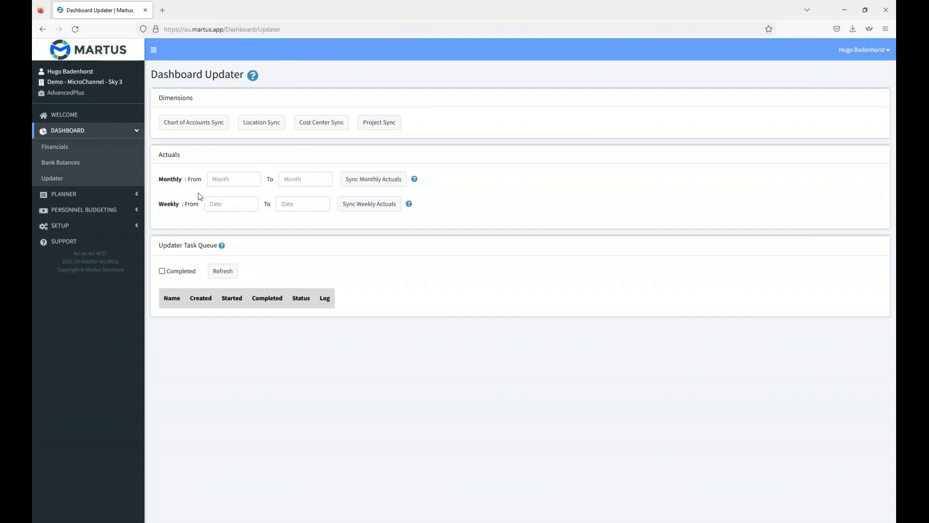
{"action": "left_click", "coordinate": [227, 180]}
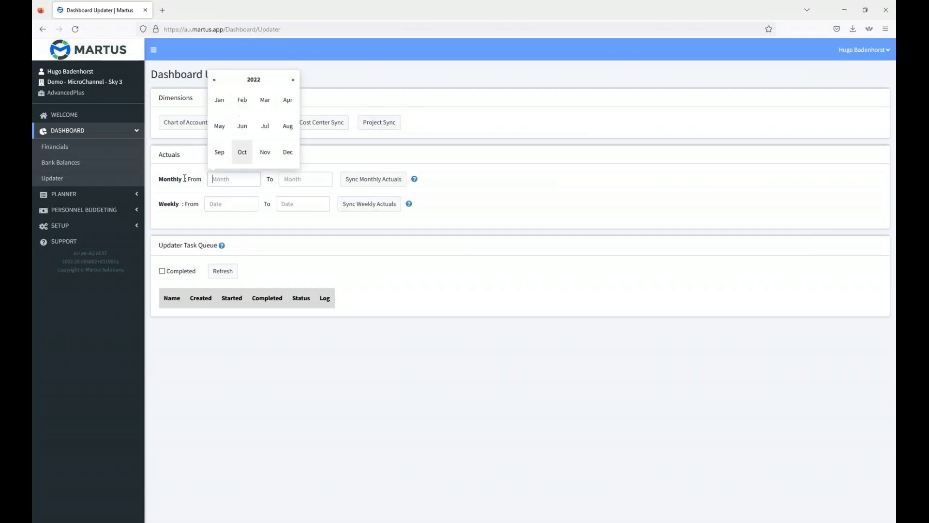
{"action": "left_click", "coordinate": [287, 179]}
{"action": "left_click", "coordinate": [244, 178]}
{"action": "left_click", "coordinate": [240, 153]}
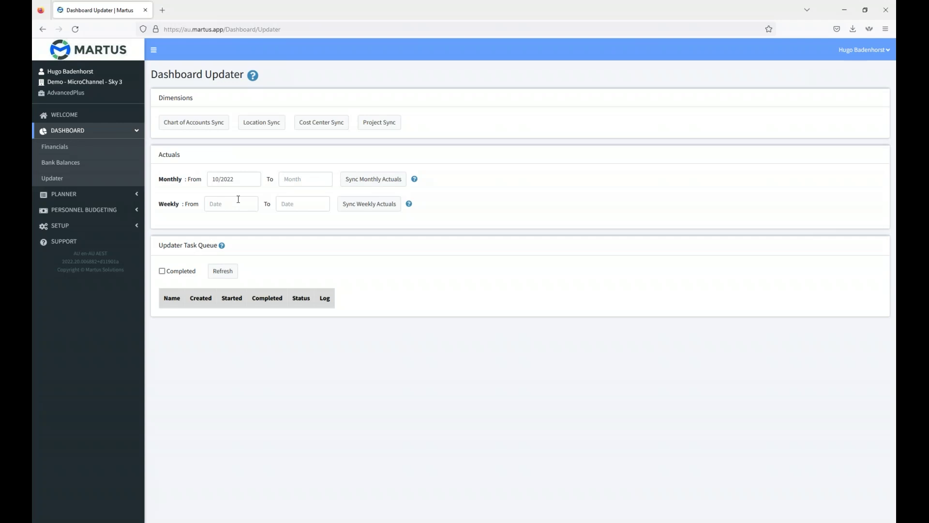
Consult the help on syncing monthly actuals, focusing on the nightly sync of GL activity, and close it.
{"action": "left_click", "coordinate": [414, 179]}
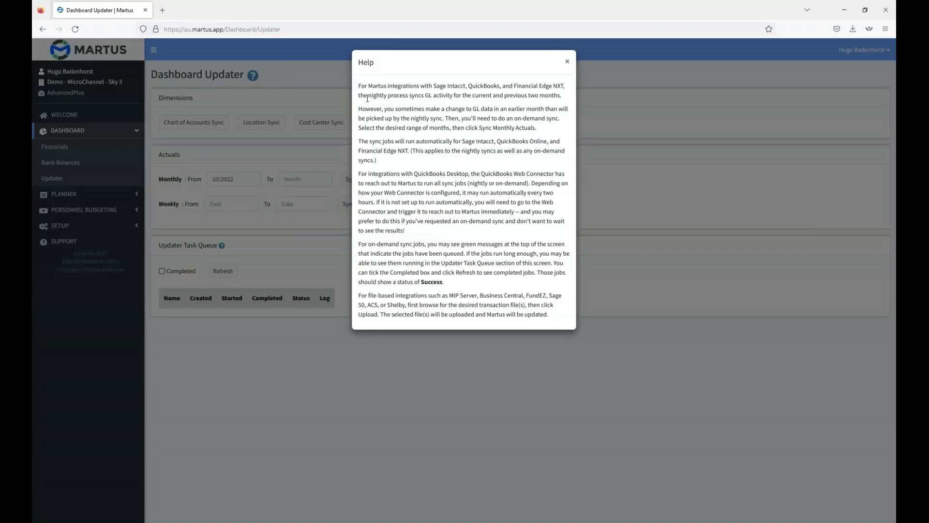
{"action": "left_click_drag", "start_coordinate": [372, 95], "coordinate": [561, 95]}
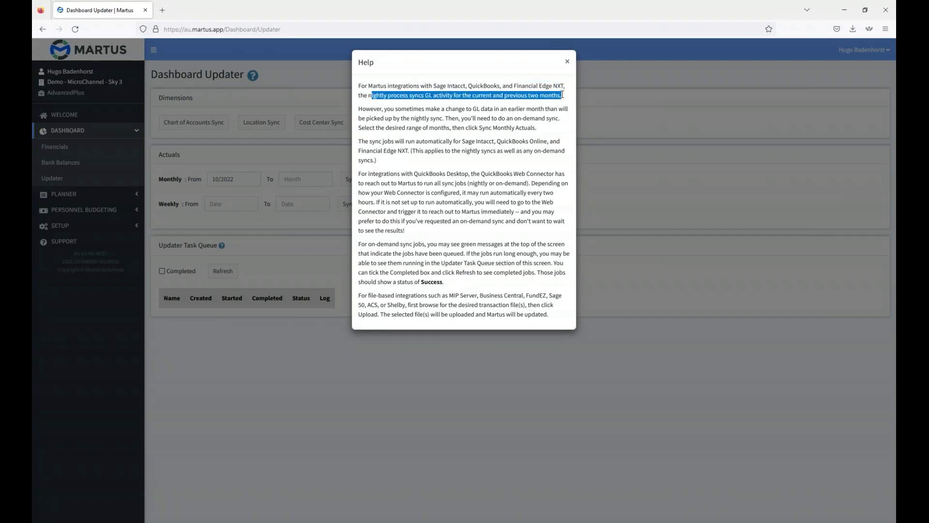
{"action": "left_click", "coordinate": [568, 63]}
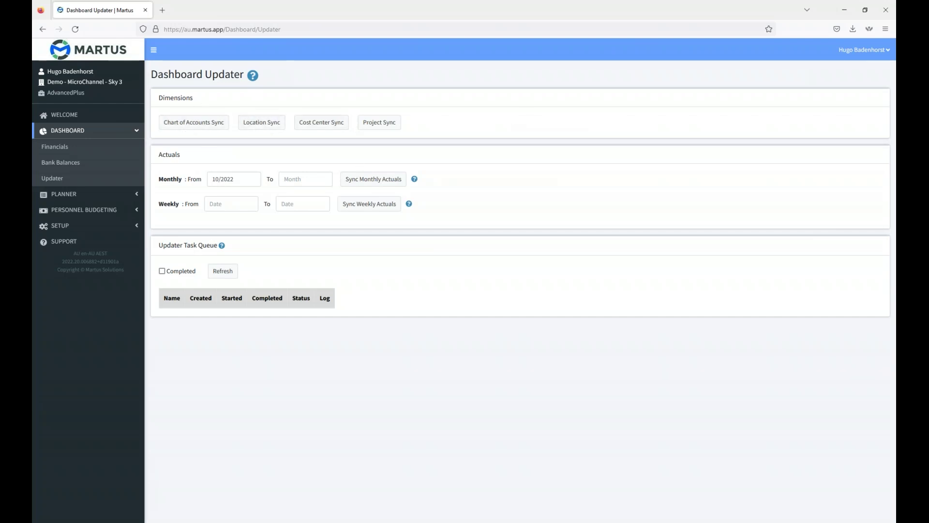
Queue a Location Sync and refresh the Updater Task Queue with completed tasks included.
{"action": "left_click", "coordinate": [256, 124]}
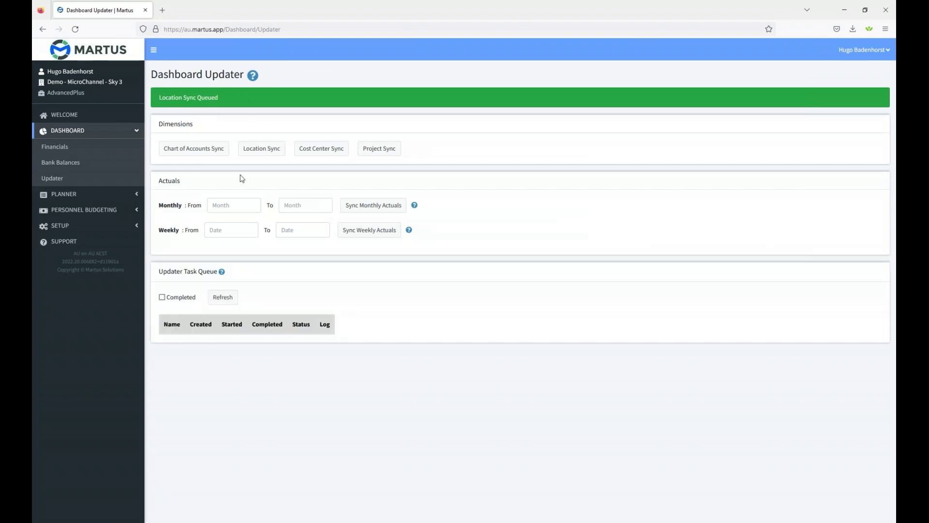
{"action": "left_click", "coordinate": [162, 297]}
{"action": "left_click", "coordinate": [209, 299]}
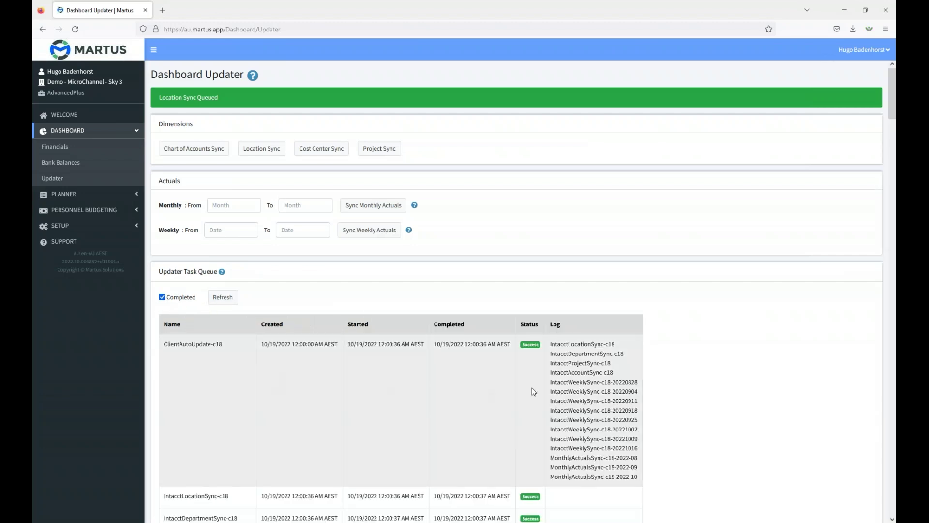
{"action": "scroll", "coordinate": [572, 347], "scroll_direction": "down", "scroll_amount": 1}
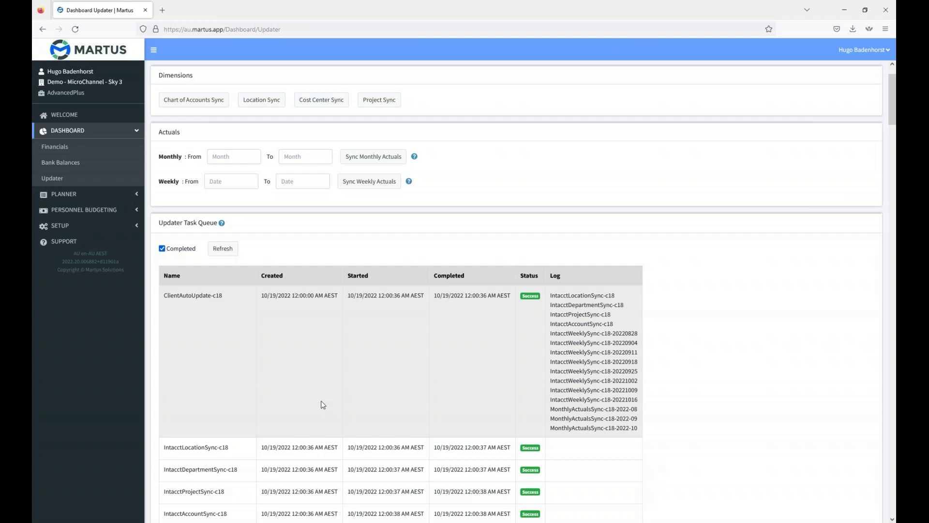
Open the Accounts setup, filter the list to Inactive status and look through the accounts.
{"action": "left_click", "coordinate": [79, 227]}
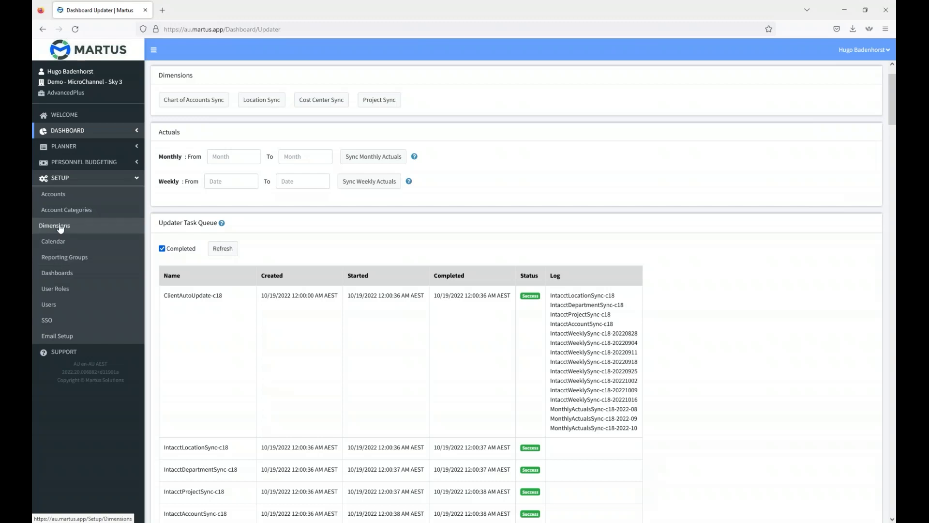
{"action": "left_click", "coordinate": [53, 198]}
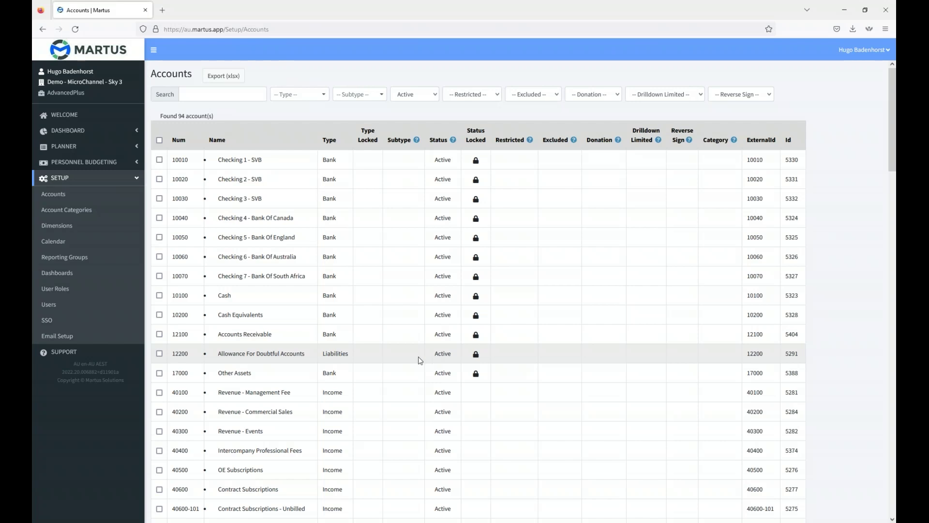
{"action": "left_click", "coordinate": [435, 97]}
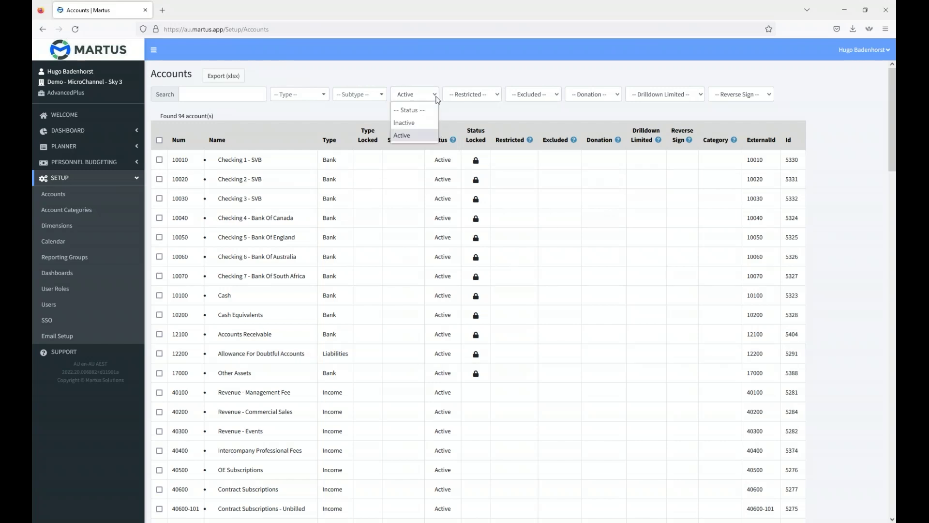
{"action": "left_click", "coordinate": [413, 121]}
{"action": "scroll", "coordinate": [312, 302], "scroll_direction": "down", "scroll_amount": 7}
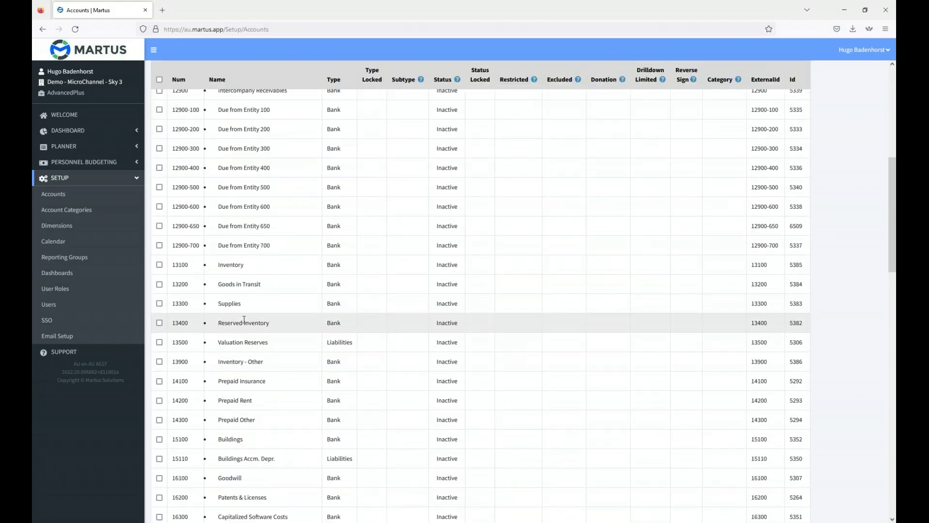
{"action": "scroll", "coordinate": [244, 320], "scroll_direction": "up", "scroll_amount": 5}
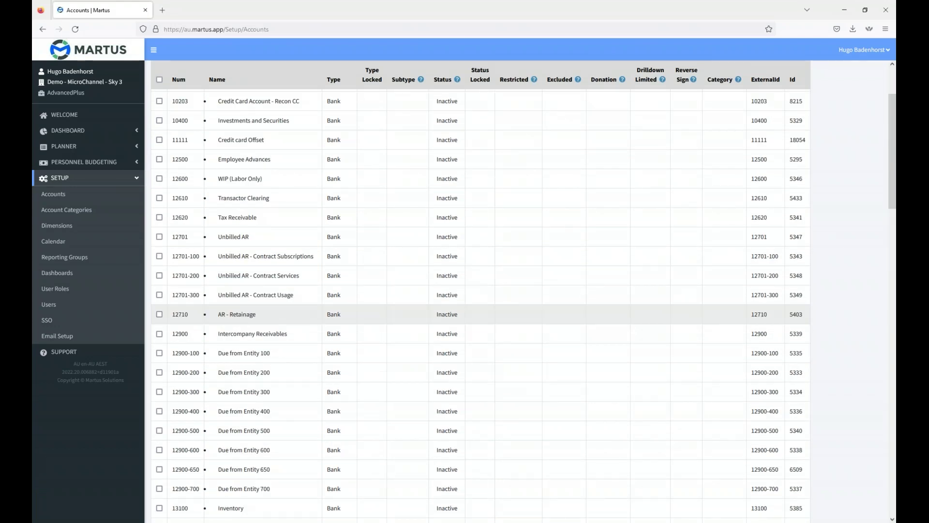
{"action": "scroll", "coordinate": [244, 317], "scroll_direction": "up", "scroll_amount": 2}
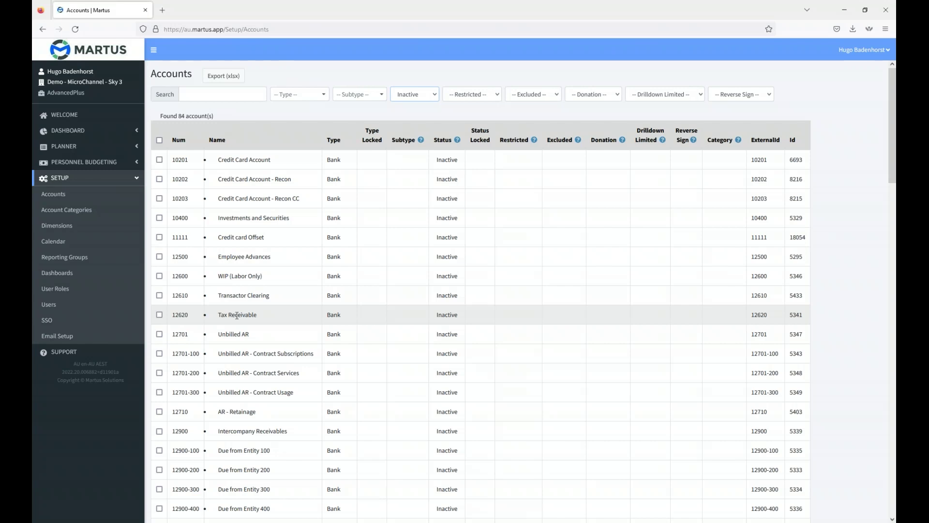
Open Planner Setup and examine the 2019 budgets and their default settings in Budget Management.
{"action": "left_click", "coordinate": [53, 146]}
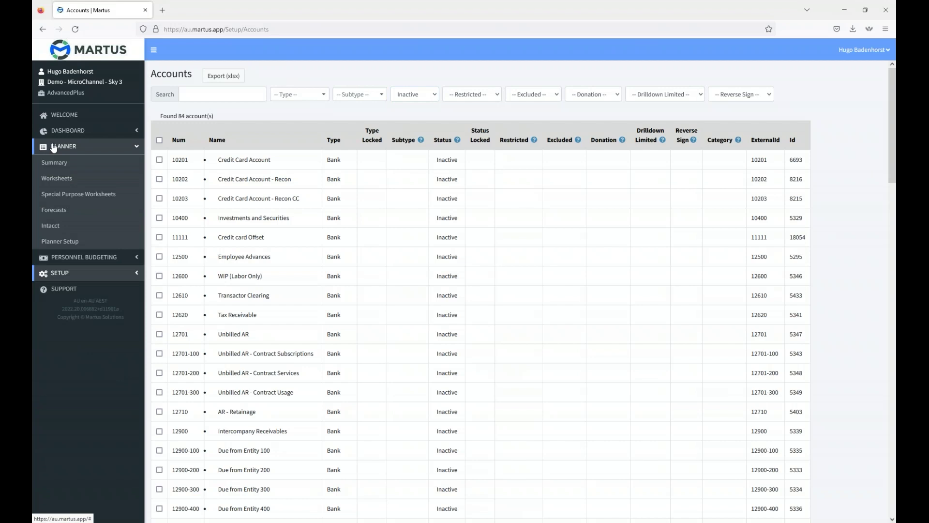
{"action": "left_click", "coordinate": [61, 241]}
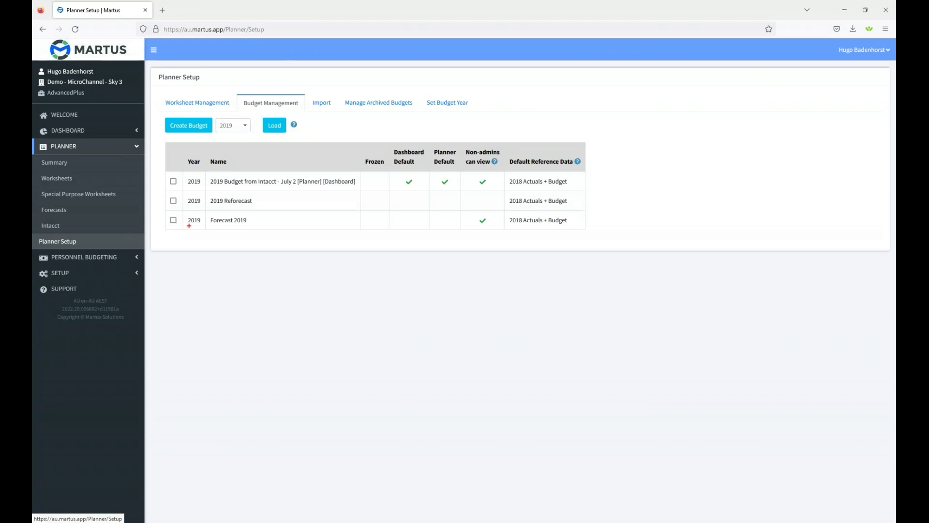
{"action": "mouse_move", "coordinate": [207, 171]}
{"action": "left_mouse_down"}
{"action": "mouse_move", "coordinate": [381, 191]}
{"action": "mouse_move", "coordinate": [587, 190]}
{"action": "left_mouse_up"}
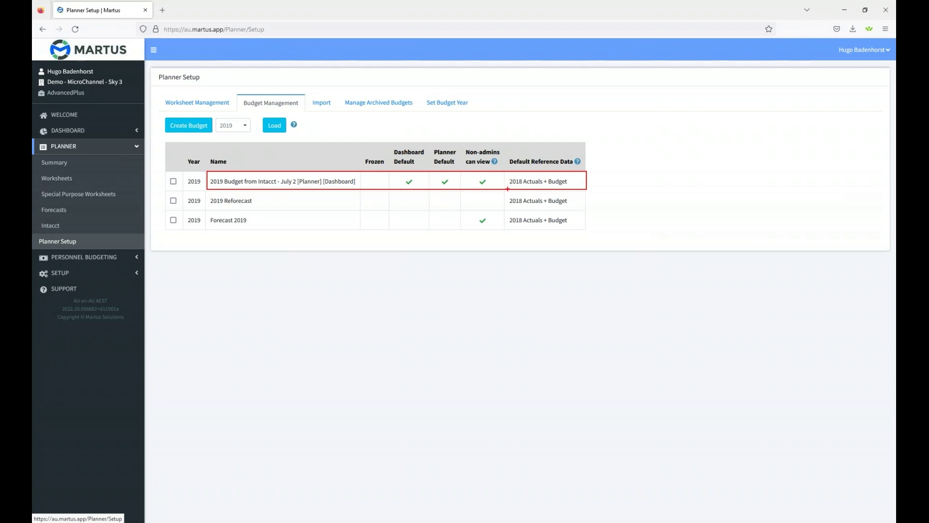
{"action": "mouse_move", "coordinate": [206, 194]}
{"action": "left_mouse_down"}
{"action": "mouse_move", "coordinate": [259, 227]}
{"action": "mouse_move", "coordinate": [597, 229]}
{"action": "left_mouse_up"}
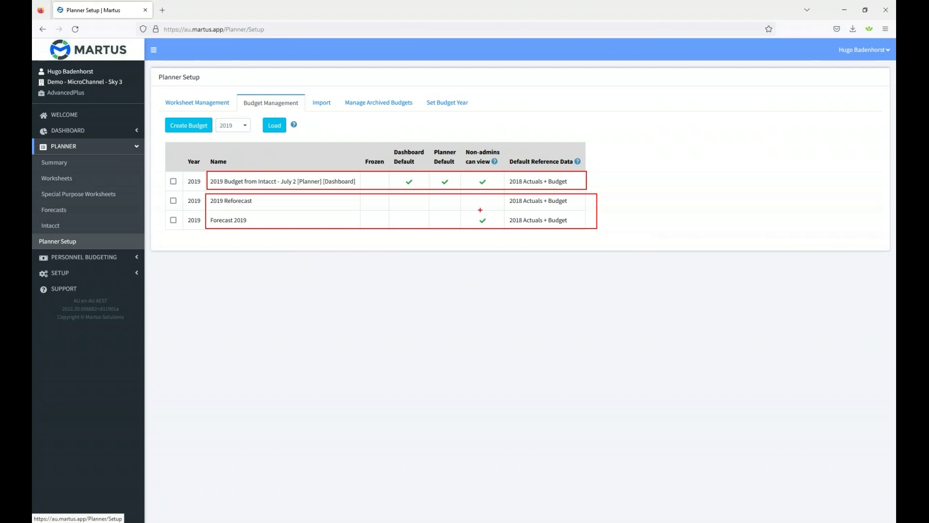
{"action": "key", "text": "Escape"}
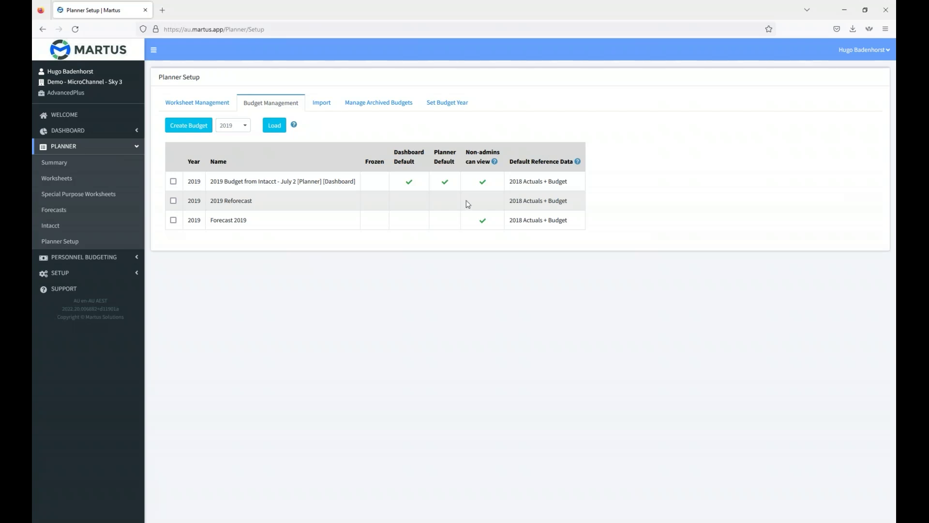
Open Worksheet Management and review the 2019 budget's worksheets by location and cost center.
{"action": "left_click", "coordinate": [196, 103]}
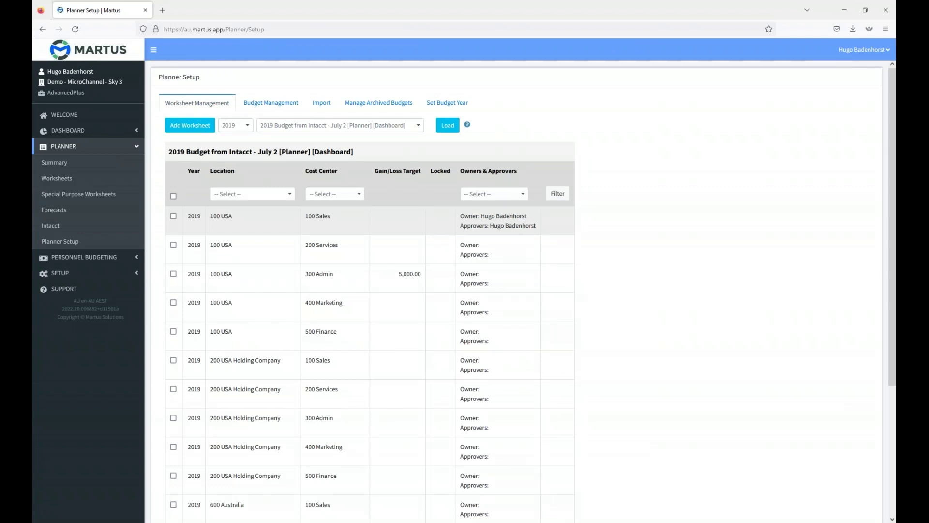
{"action": "mouse_move", "coordinate": [209, 163]}
{"action": "left_mouse_down"}
{"action": "mouse_move", "coordinate": [263, 186]}
{"action": "mouse_move", "coordinate": [376, 201]}
{"action": "left_mouse_up"}
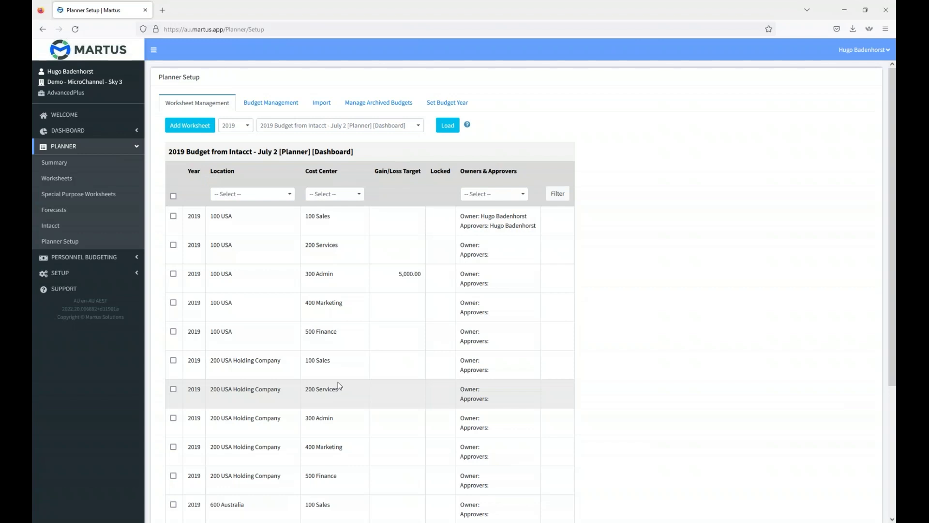
{"action": "scroll", "coordinate": [338, 386], "scroll_direction": "down", "scroll_amount": 4}
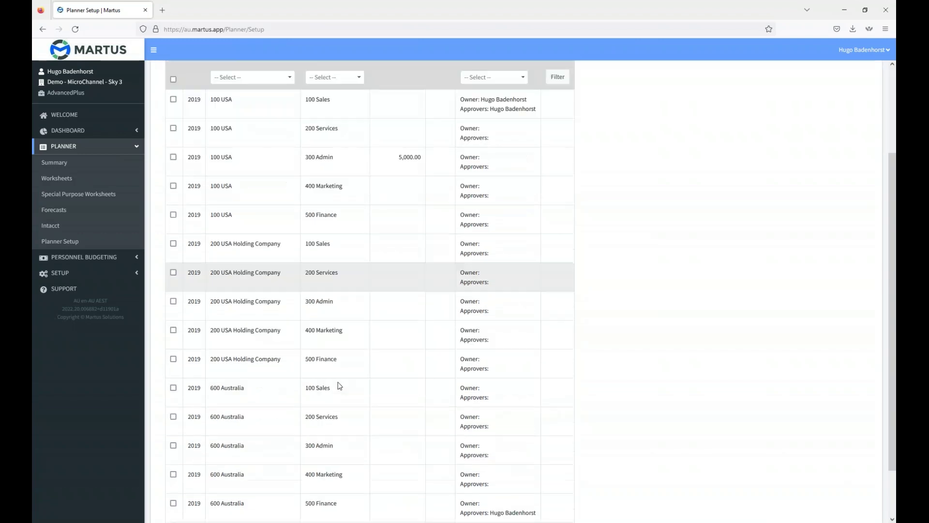
{"action": "scroll", "coordinate": [320, 339], "scroll_direction": "up", "scroll_amount": 4}
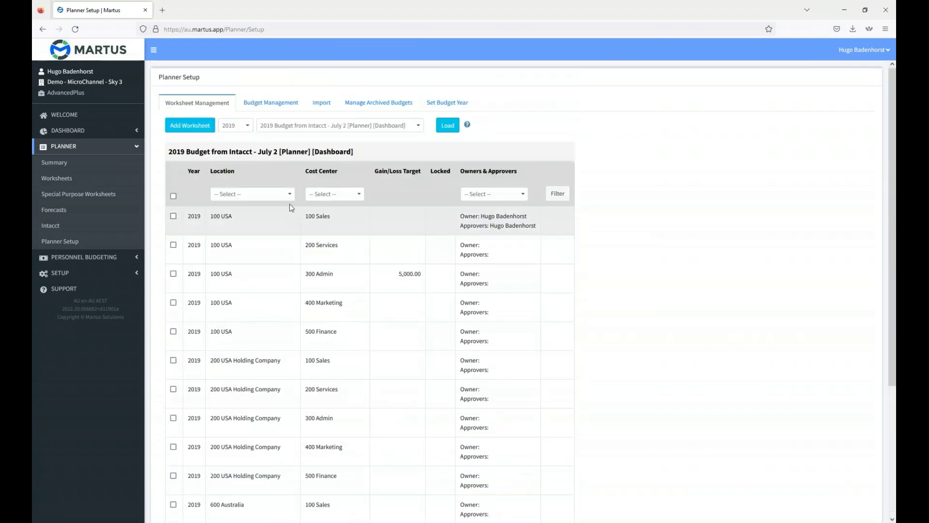
Add a worksheet to the 2019 budget for location 650 Australia Property and cost center 300 Admin.
{"action": "left_click", "coordinate": [189, 126]}
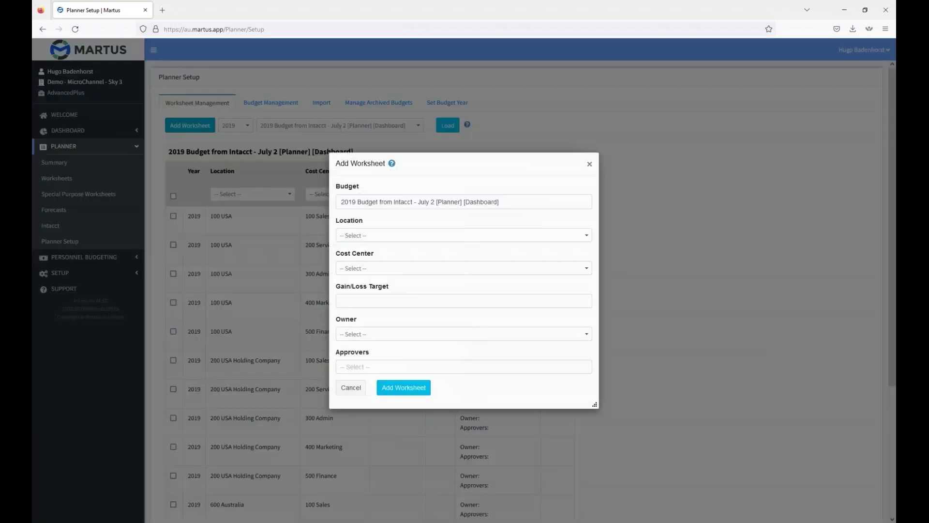
{"action": "left_click", "coordinate": [422, 237]}
{"action": "scroll", "coordinate": [405, 319], "scroll_direction": "down", "scroll_amount": 2}
{"action": "left_click", "coordinate": [374, 367]}
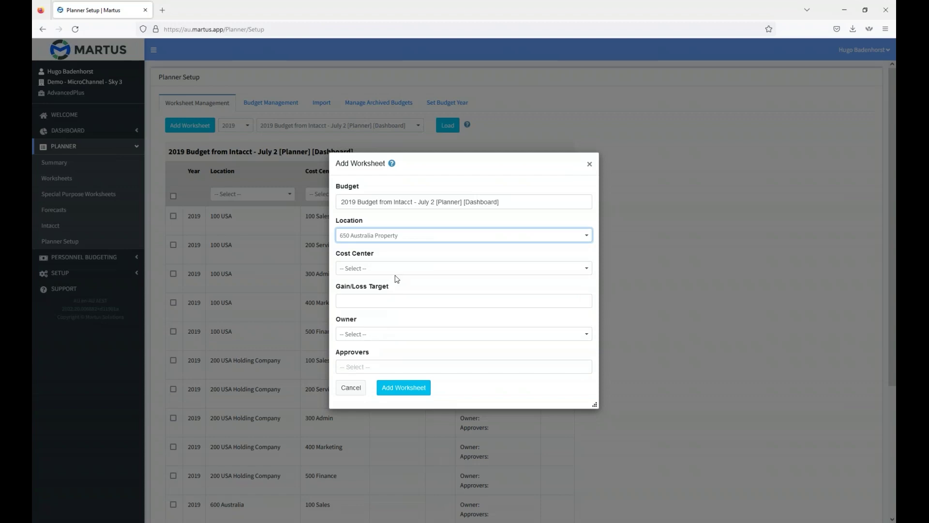
{"action": "left_click", "coordinate": [390, 269]}
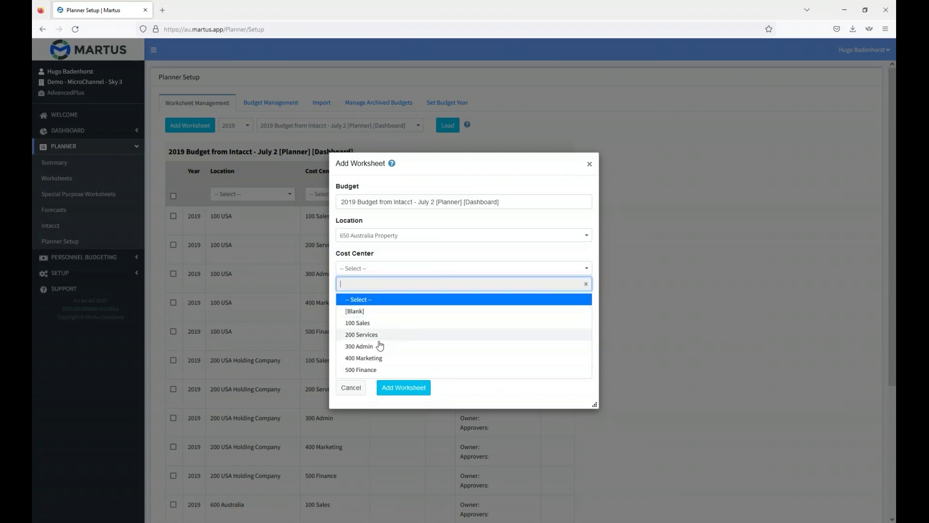
{"action": "left_click", "coordinate": [362, 346]}
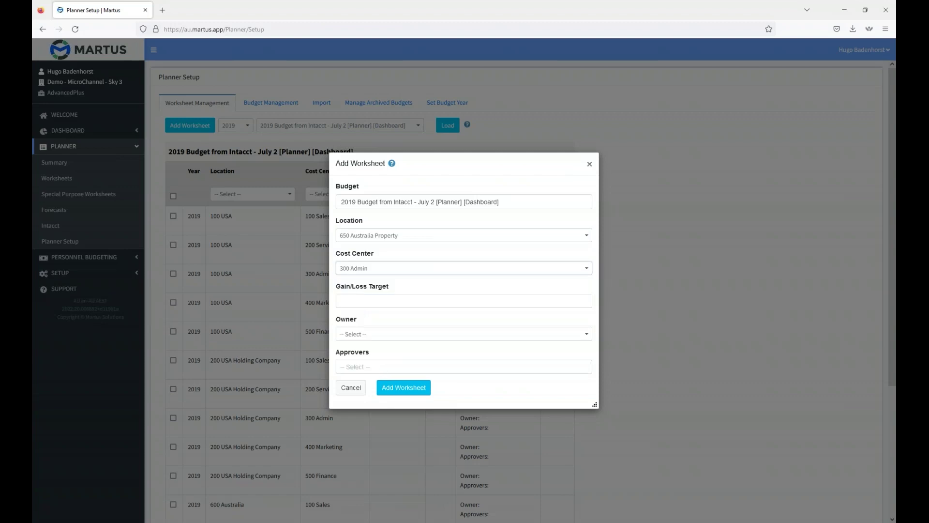
{"action": "left_click", "coordinate": [392, 388]}
{"action": "left_click", "coordinate": [505, 297]}
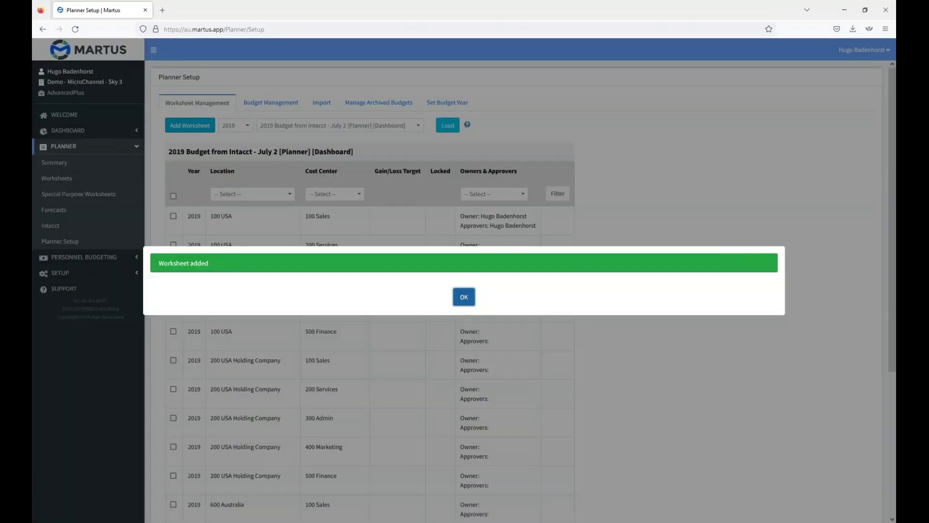
{"action": "key", "text": "Return"}
Check the cost center, owner, approvers and location of the new 650 Australia Property worksheet in the list.
{"action": "scroll", "coordinate": [427, 337], "scroll_direction": "down", "scroll_amount": 3}
{"action": "left_click_drag", "start_coordinate": [312, 469], "coordinate": [340, 474]}
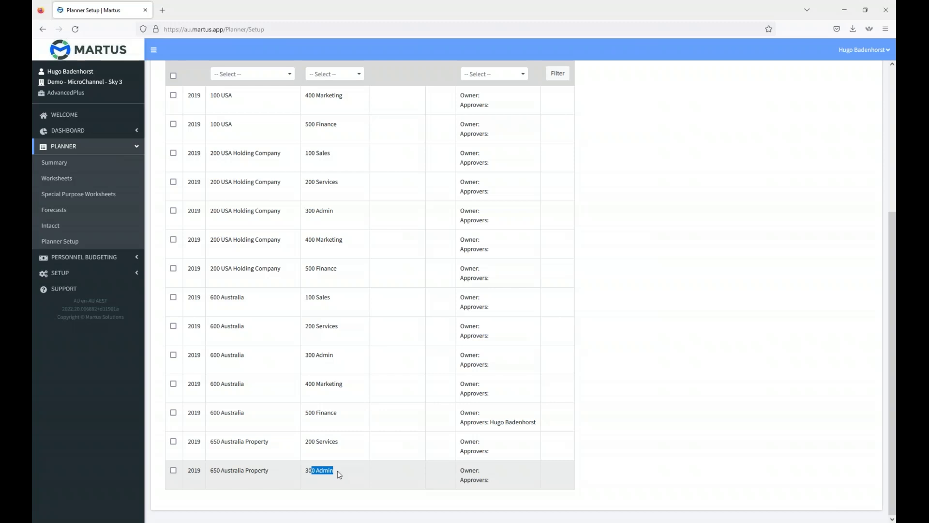
{"action": "double_click", "coordinate": [468, 471]}
{"action": "double_click", "coordinate": [470, 479]}
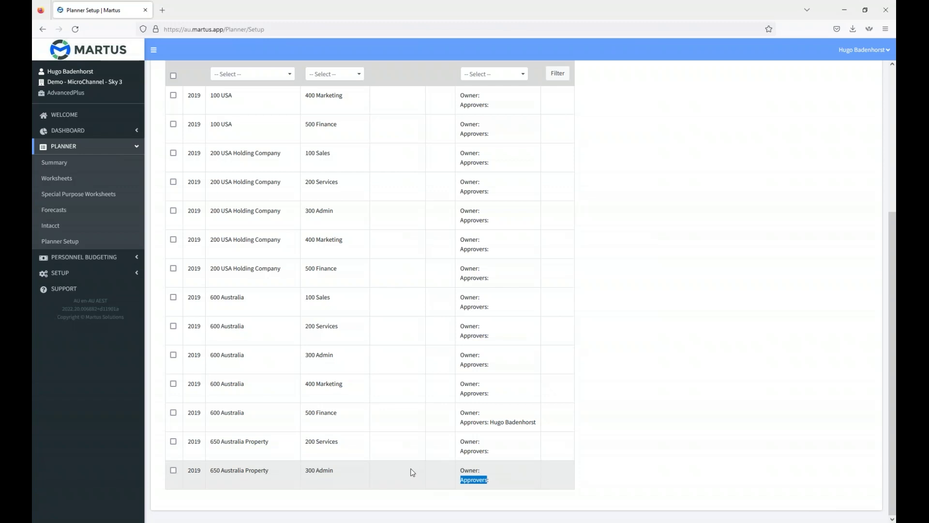
{"action": "double_click", "coordinate": [254, 470]}
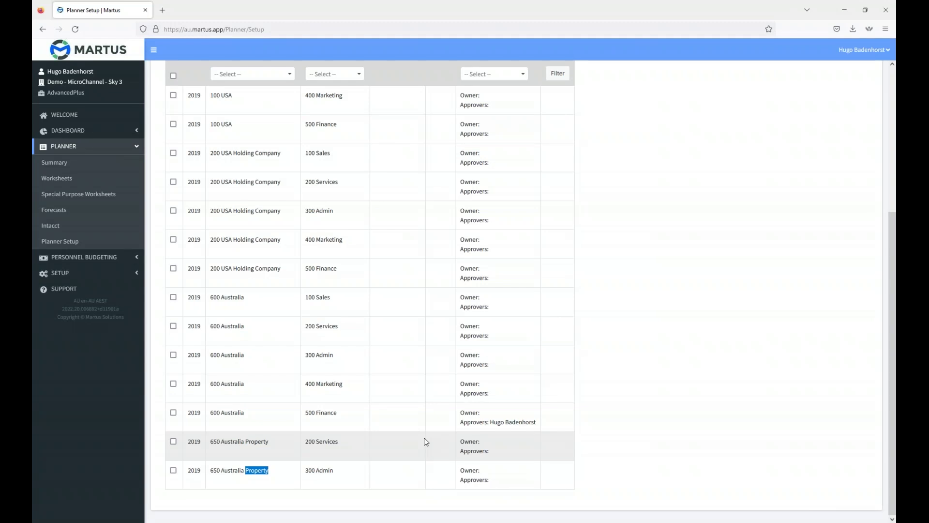
{"action": "left_click", "coordinate": [391, 481]}
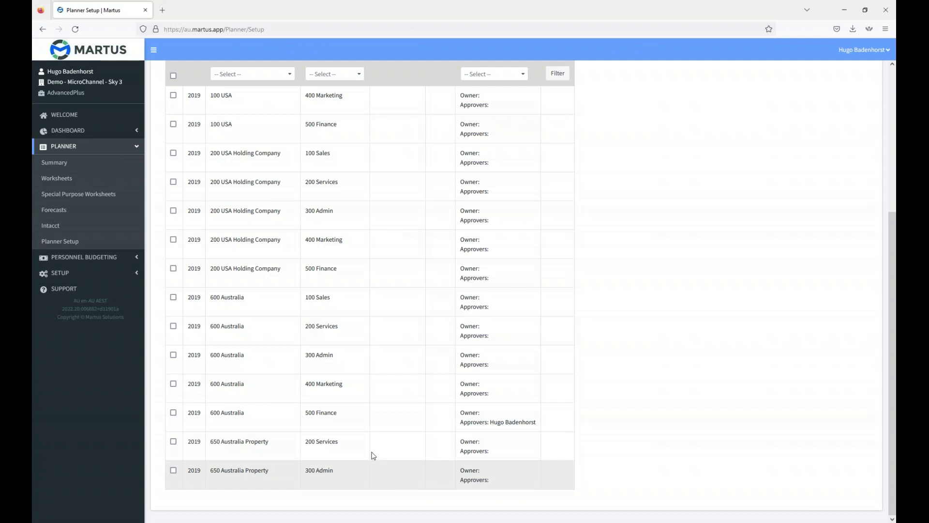
{"action": "scroll", "coordinate": [309, 394], "scroll_direction": "up", "scroll_amount": 5}
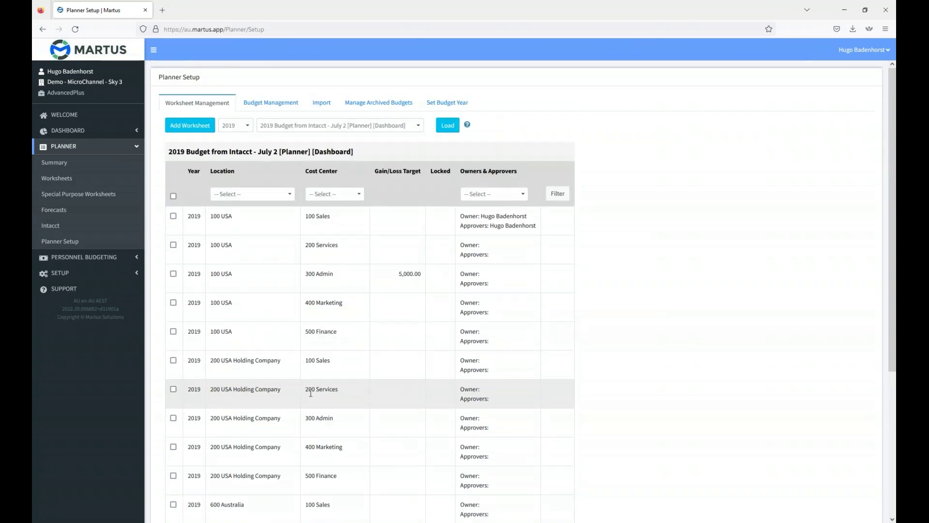
View the budget import options, and open the planner's Worksheets list to review the assigned owners and approvers.
{"action": "left_click", "coordinate": [323, 103]}
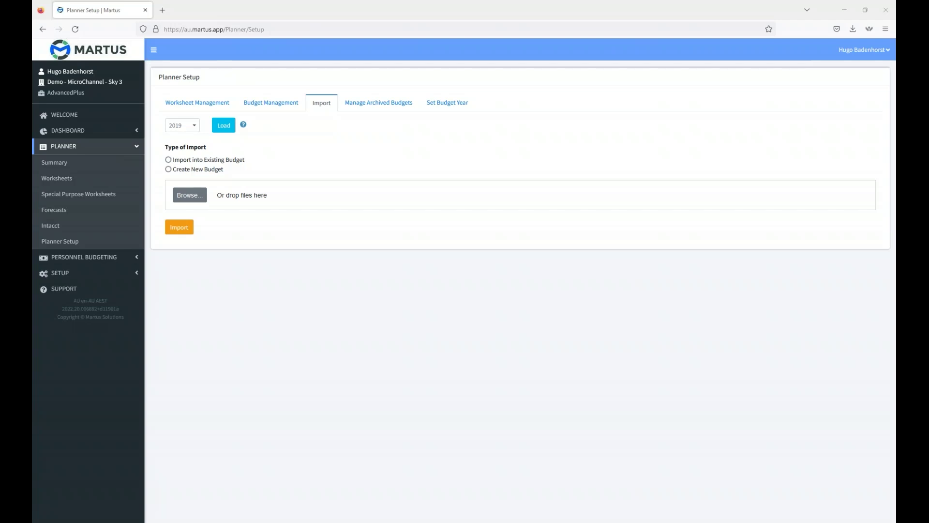
{"action": "left_click", "coordinate": [69, 179]}
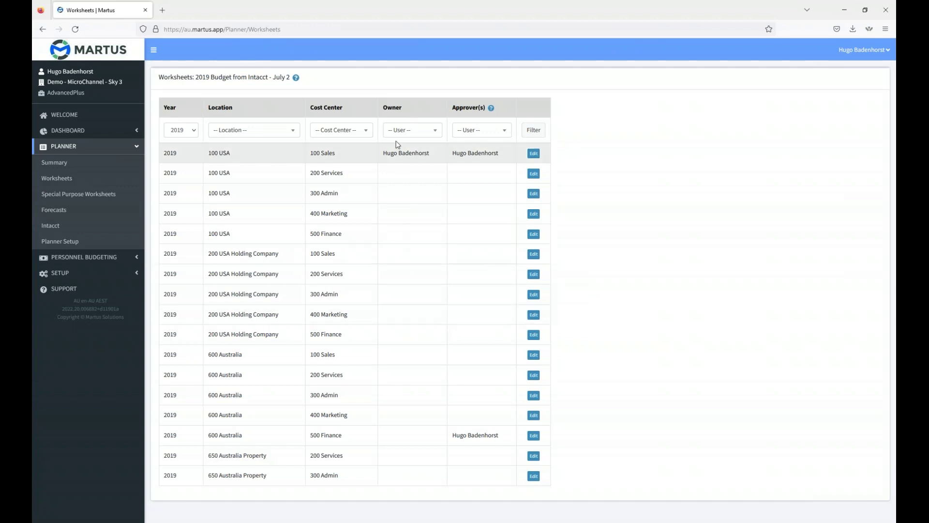
{"action": "left_click_drag", "start_coordinate": [378, 100], "coordinate": [447, 168]}
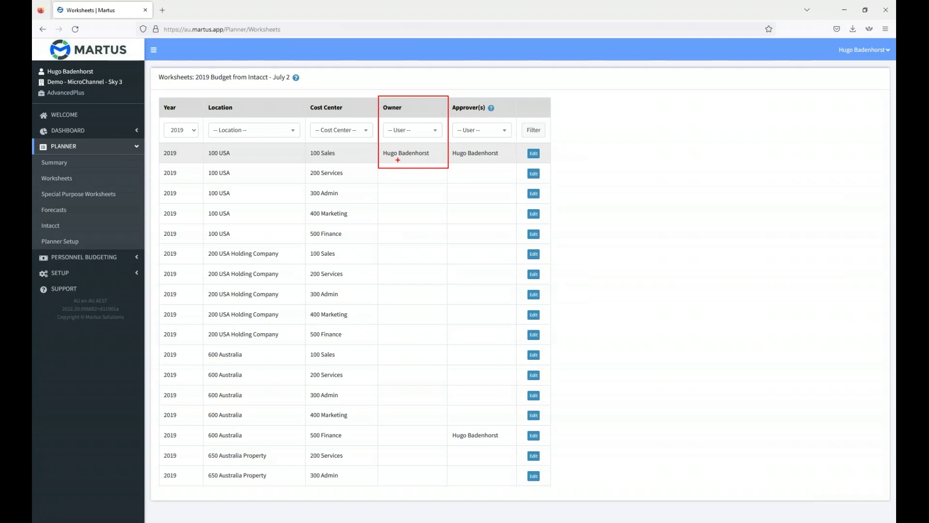
{"action": "key", "text": "Escape"}
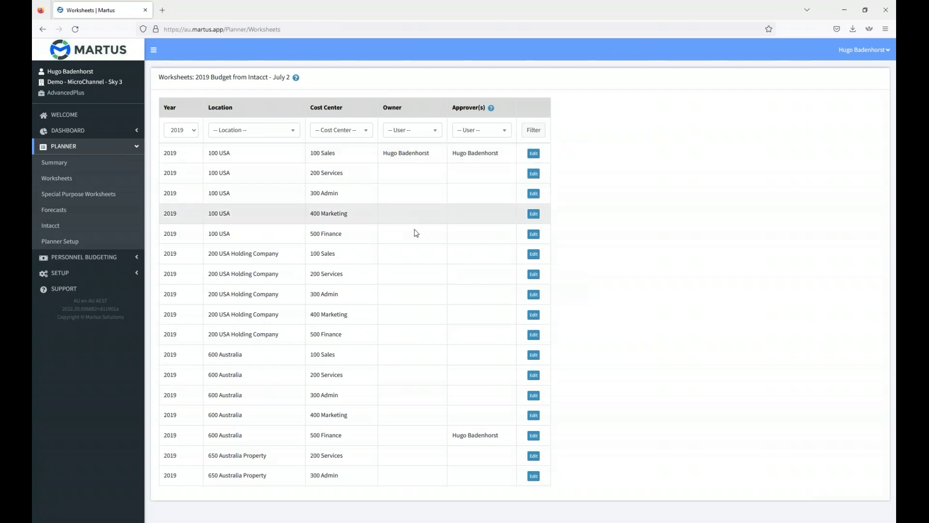
{"action": "left_click_drag", "start_coordinate": [345, 431], "coordinate": [560, 449]}
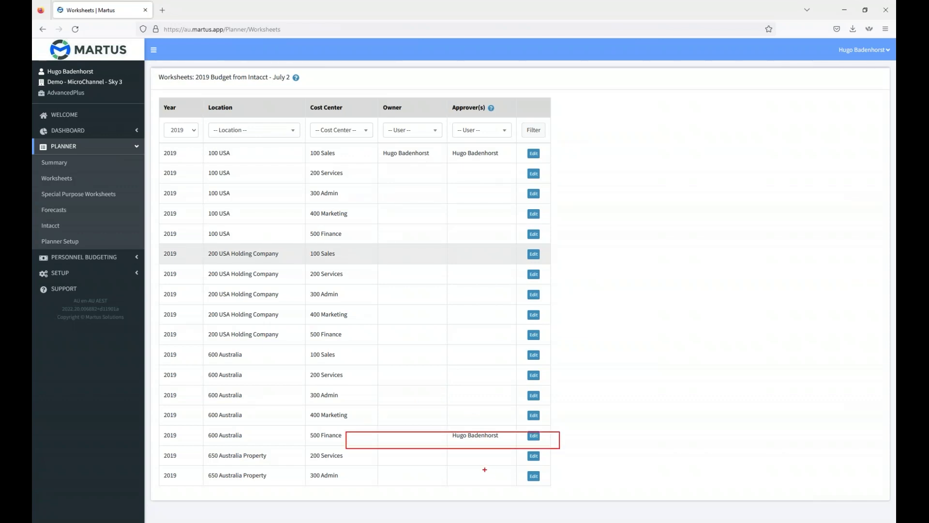
{"action": "key", "text": "Escape"}
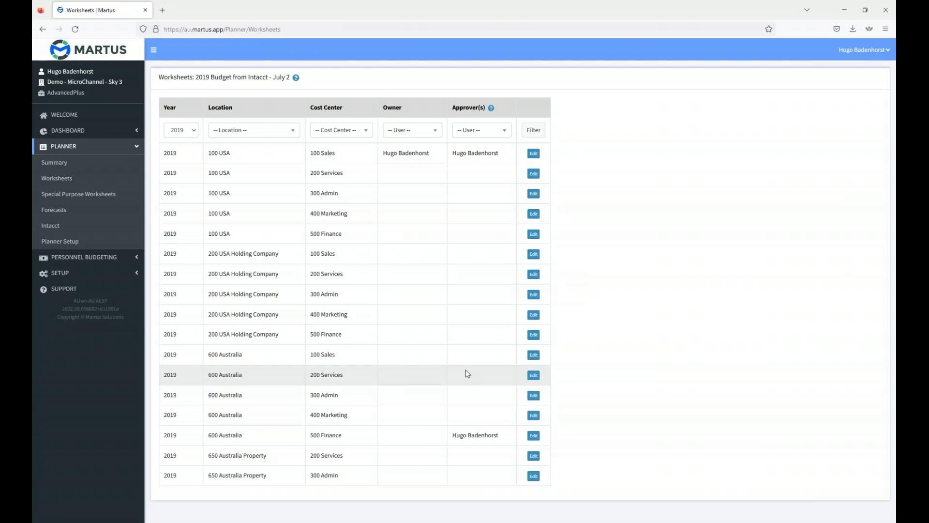
Open the 600 Australia, 100 Sales worksheet in Worksheet 2.0 and examine its 2018 figures and 2019 budget lines.
{"action": "left_click", "coordinate": [533, 354]}
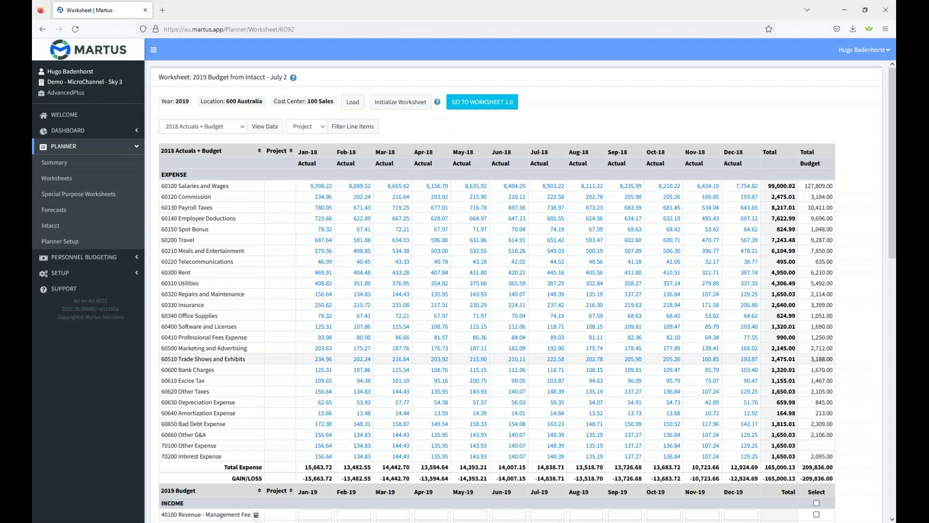
{"action": "left_click", "coordinate": [483, 102]}
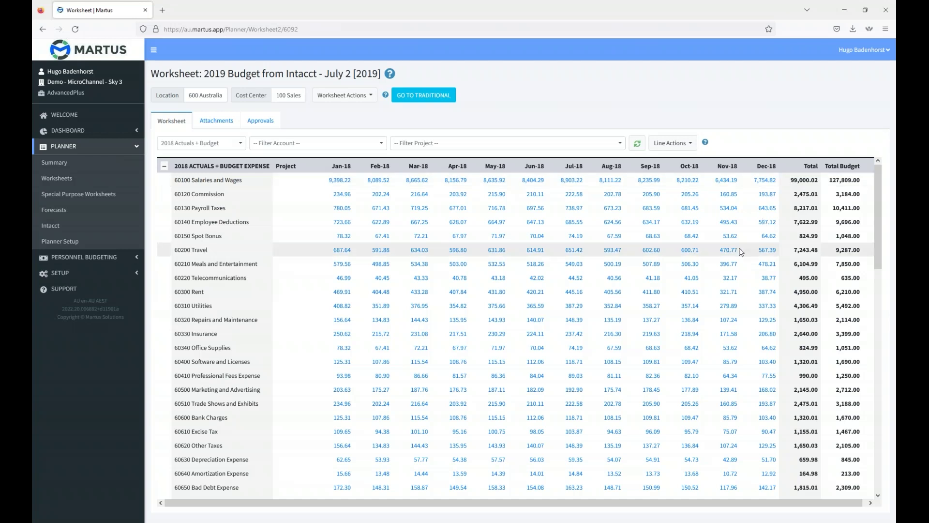
{"action": "scroll", "coordinate": [698, 292], "scroll_direction": "down", "scroll_amount": 5}
{"action": "scroll", "coordinate": [698, 291], "scroll_direction": "down", "scroll_amount": 4}
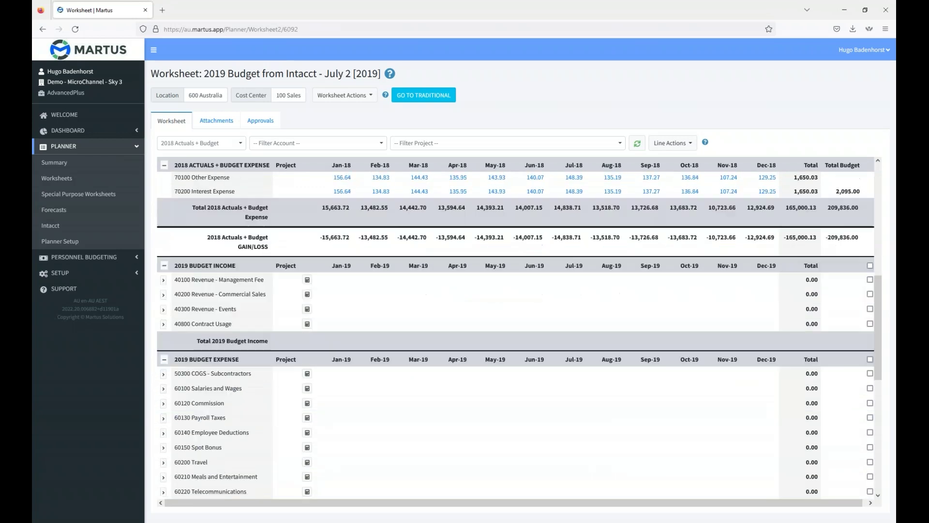
{"action": "scroll", "coordinate": [392, 396], "scroll_direction": "down", "scroll_amount": 5}
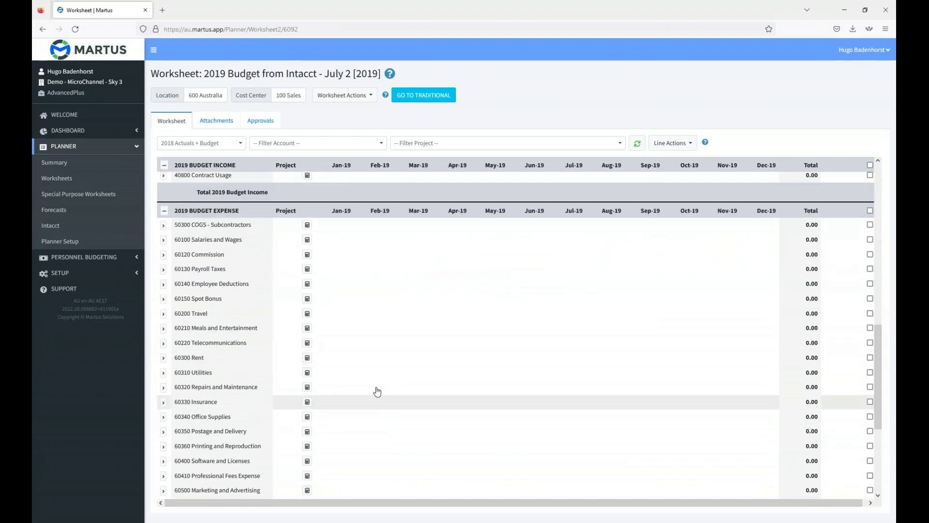
{"action": "scroll", "coordinate": [352, 411], "scroll_direction": "up", "scroll_amount": 8}
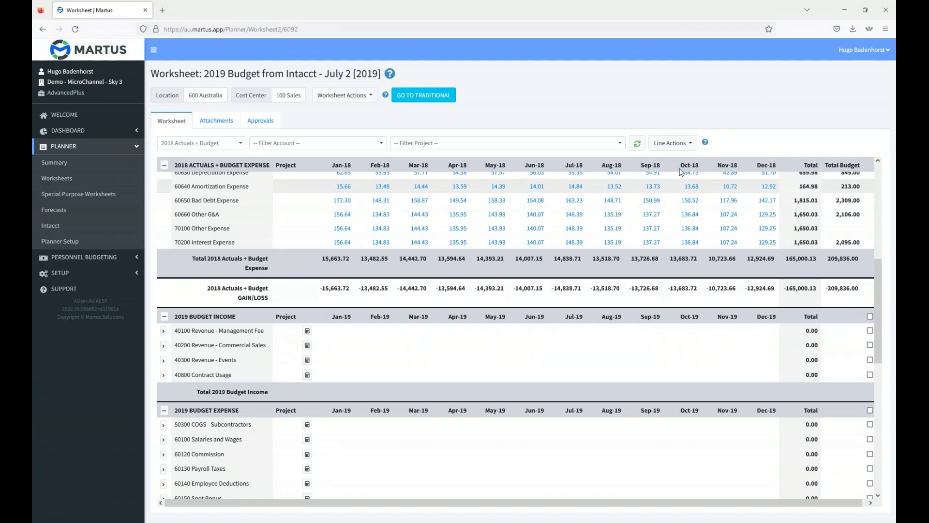
Review the actions offered for the whole worksheet, such as xlsx export, and for individual budget lines.
{"action": "left_click", "coordinate": [370, 95]}
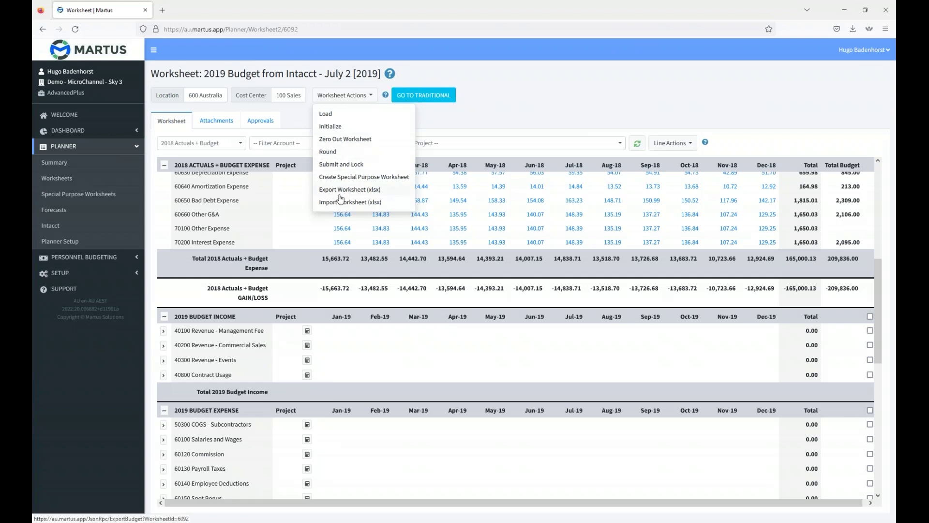
{"action": "left_click", "coordinate": [379, 188]}
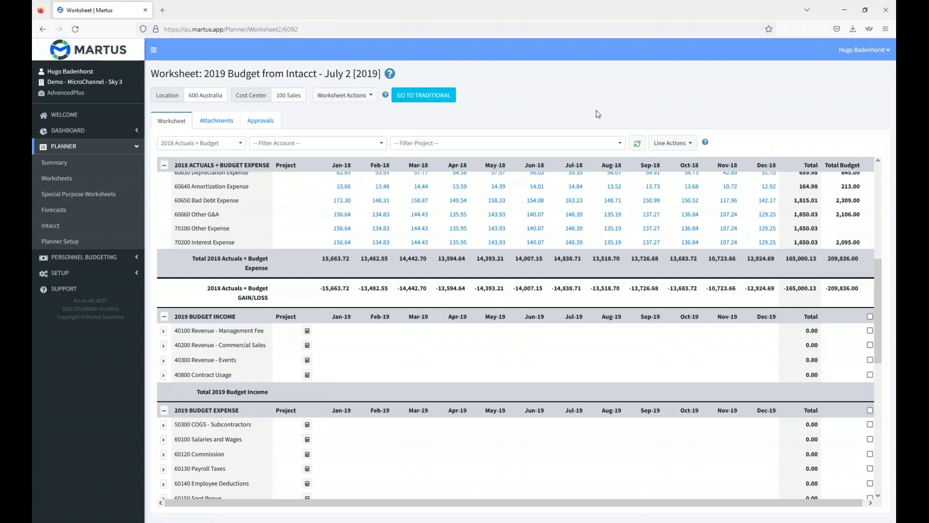
{"action": "left_click", "coordinate": [691, 144]}
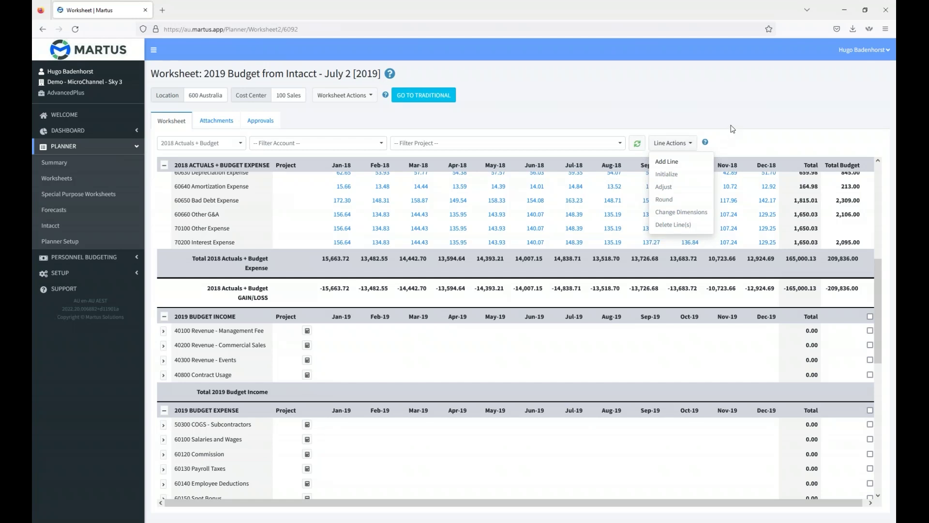
{"action": "left_click", "coordinate": [689, 143]}
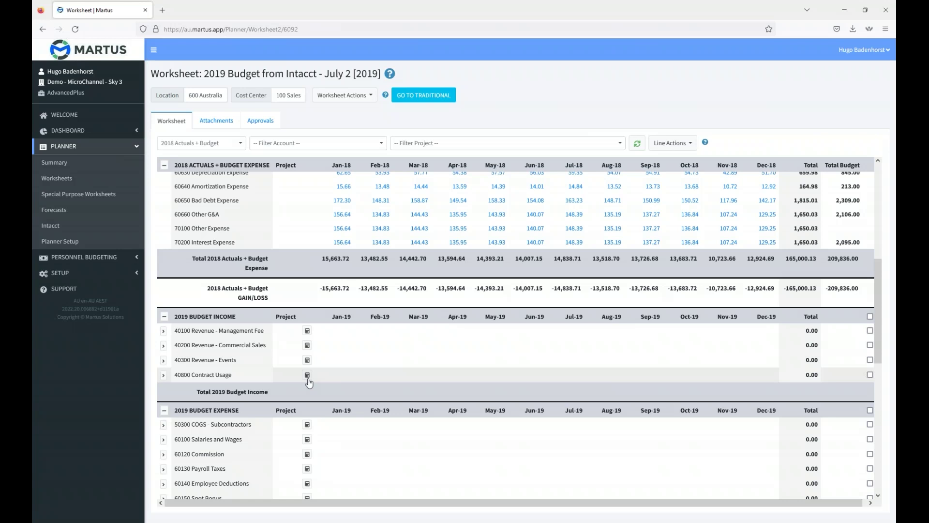
Initialize the 2019 budget line 60200 Travel at 102% of 2018 actuals, using 2018 budget numbers for May and July.
{"action": "scroll", "coordinate": [308, 383], "scroll_direction": "down", "scroll_amount": 5}
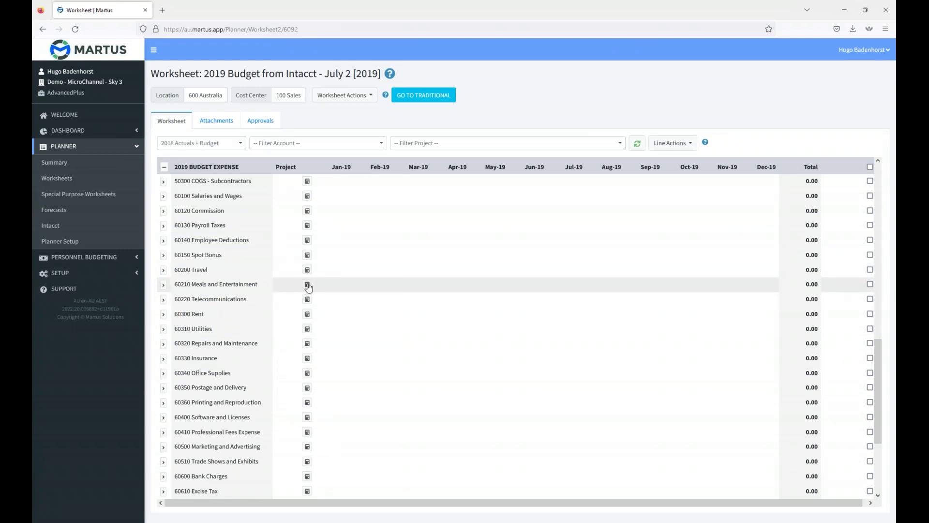
{"action": "left_click", "coordinate": [870, 269]}
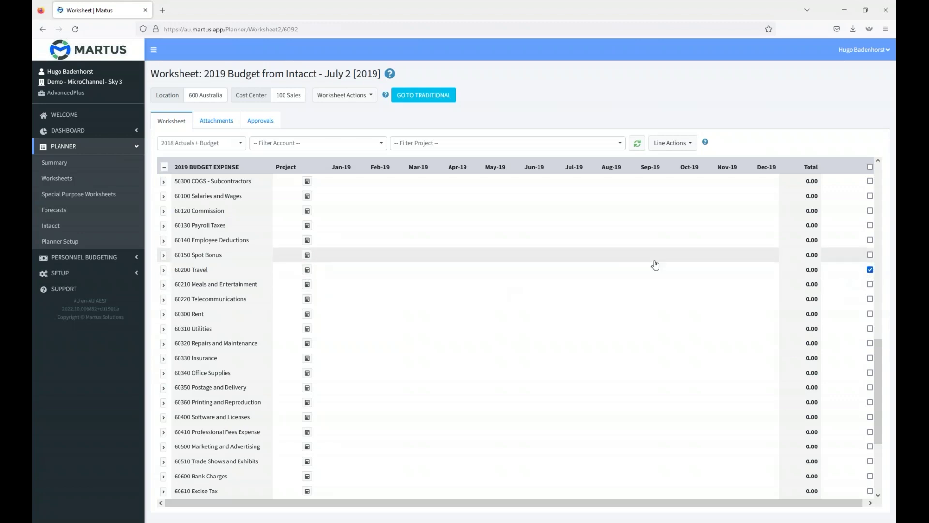
{"action": "left_click", "coordinate": [677, 150]}
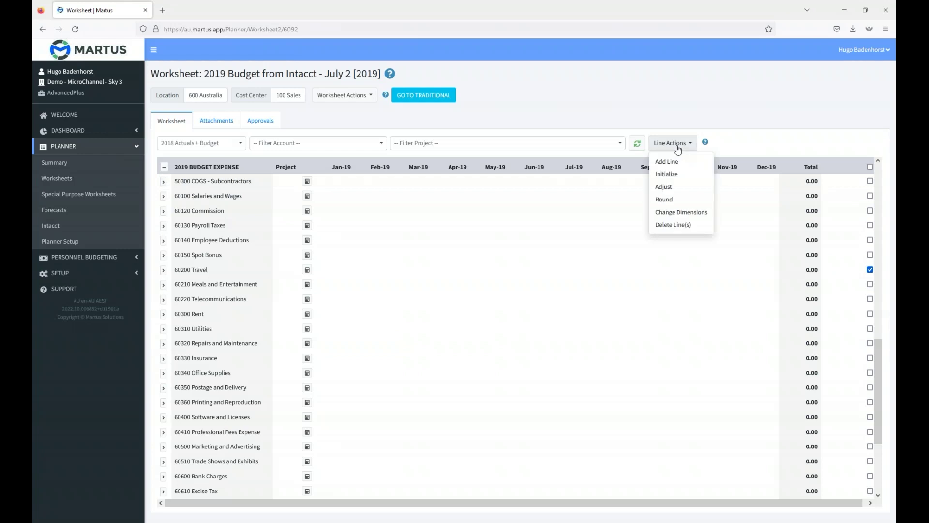
{"action": "left_click", "coordinate": [664, 175]}
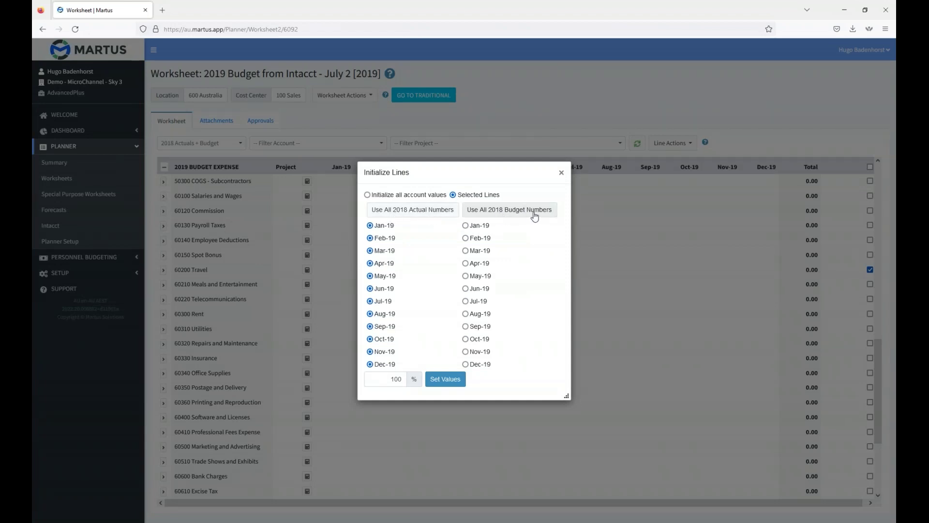
{"action": "left_click", "coordinate": [465, 275]}
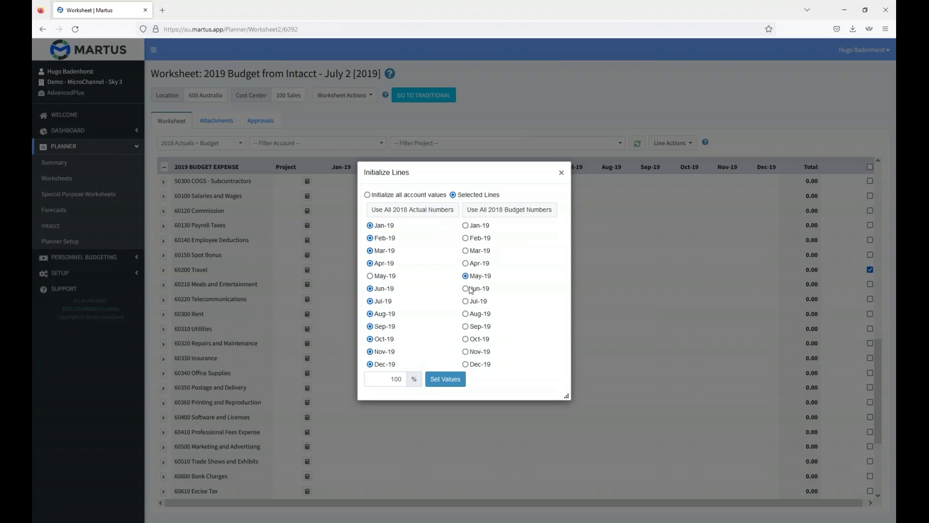
{"action": "left_click", "coordinate": [466, 301]}
{"action": "left_click_drag", "start_coordinate": [405, 378], "coordinate": [399, 379]}
{"action": "type", "text": "2"}
{"action": "left_click", "coordinate": [447, 380]}
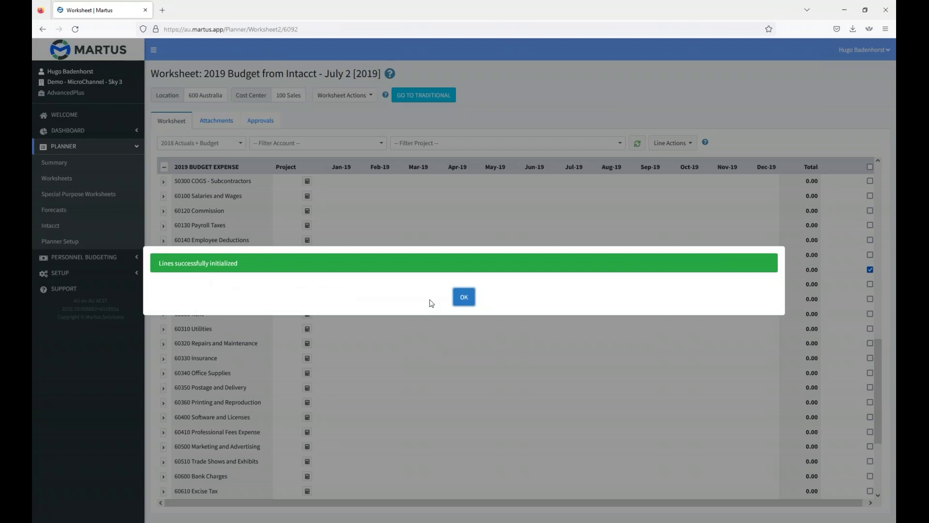
{"action": "left_click", "coordinate": [463, 298]}
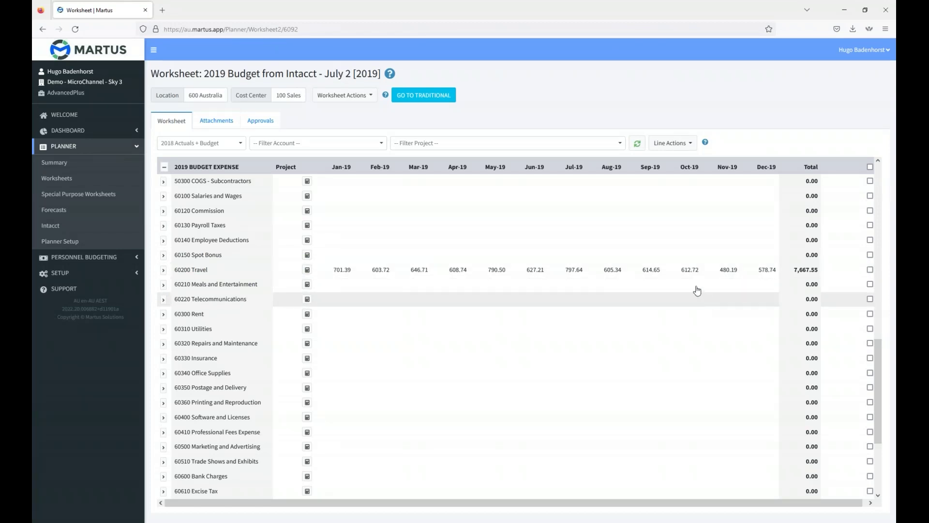
Compare the 60200 Travel budget with its 2018 and 2019 reference figures, and check that its monthly amounts can be edited directly.
{"action": "left_click", "coordinate": [164, 271]}
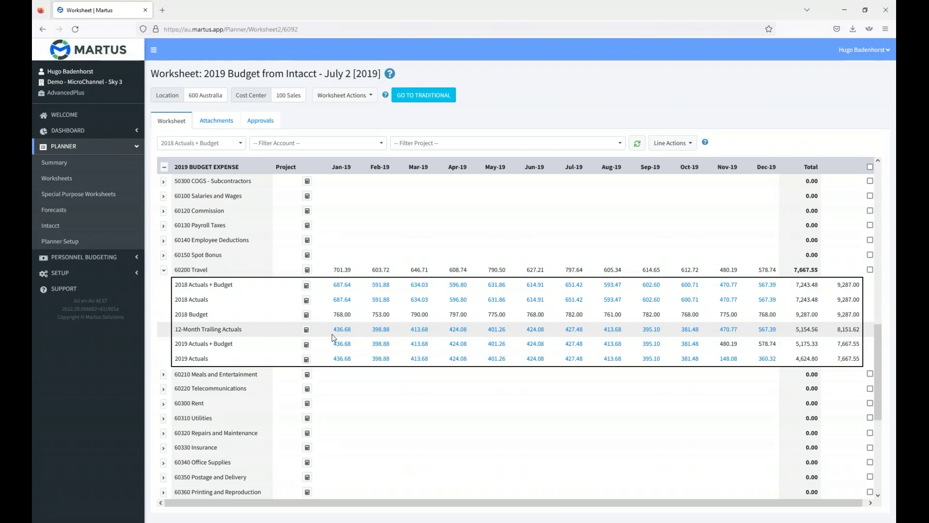
{"action": "left_click", "coordinate": [344, 270]}
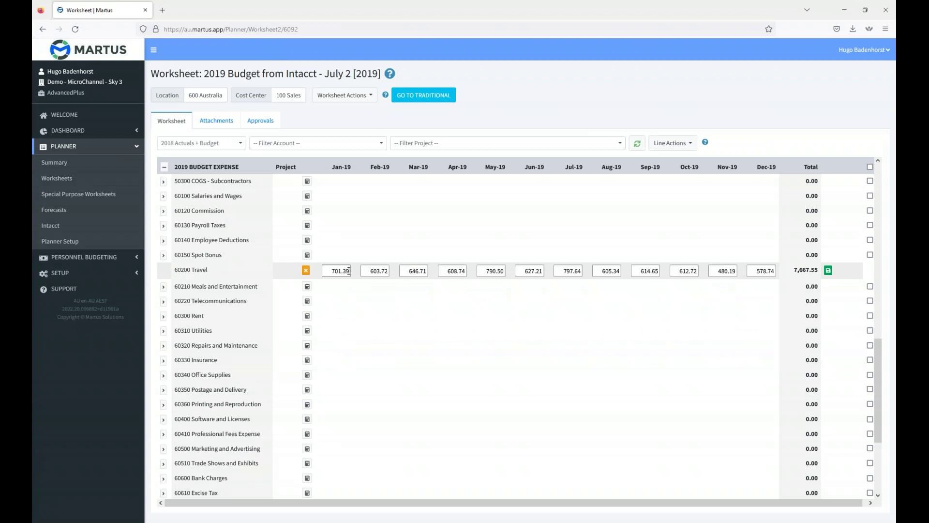
{"action": "left_click", "coordinate": [326, 270]}
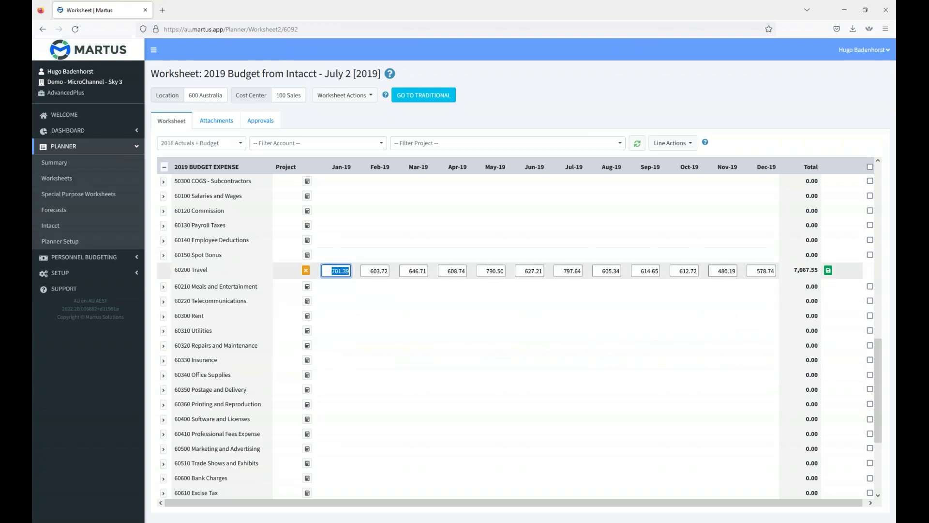
{"action": "left_click", "coordinate": [828, 271]}
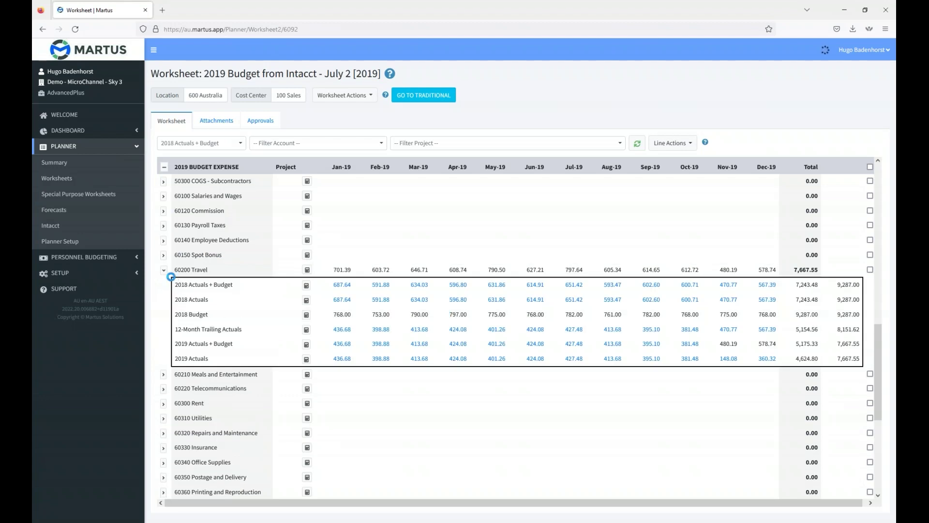
{"action": "left_click", "coordinate": [164, 270]}
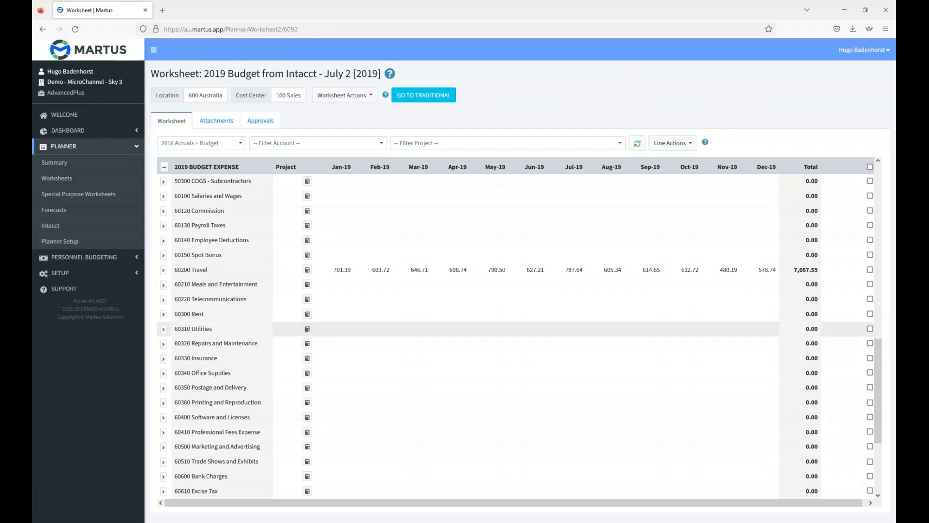
Set the 60310 Utilities line to a quarterly amount of 4,500 from Jan-19 to Dec-19, and preview the monthly figures.
{"action": "left_click", "coordinate": [307, 328]}
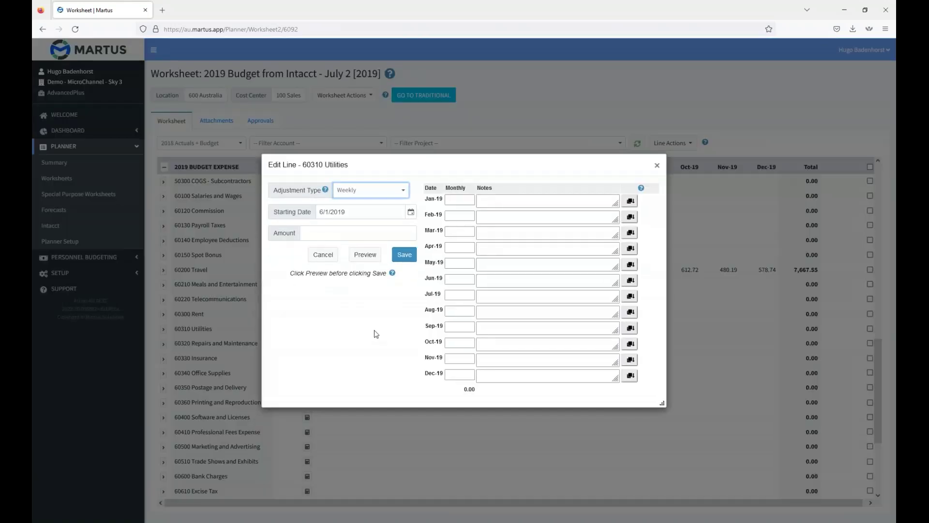
{"action": "left_click", "coordinate": [397, 196]}
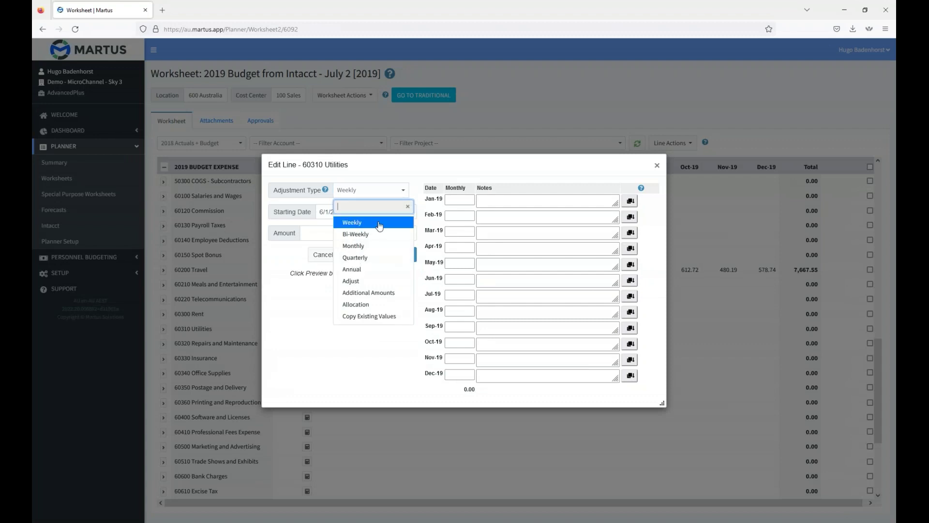
{"action": "left_click", "coordinate": [355, 258]}
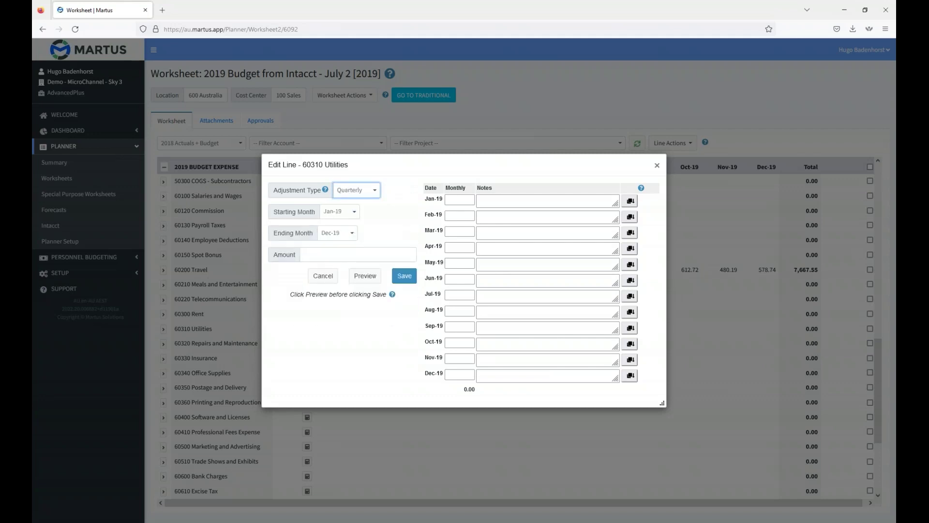
{"action": "left_click", "coordinate": [328, 252]}
{"action": "type", "text": "45000"}
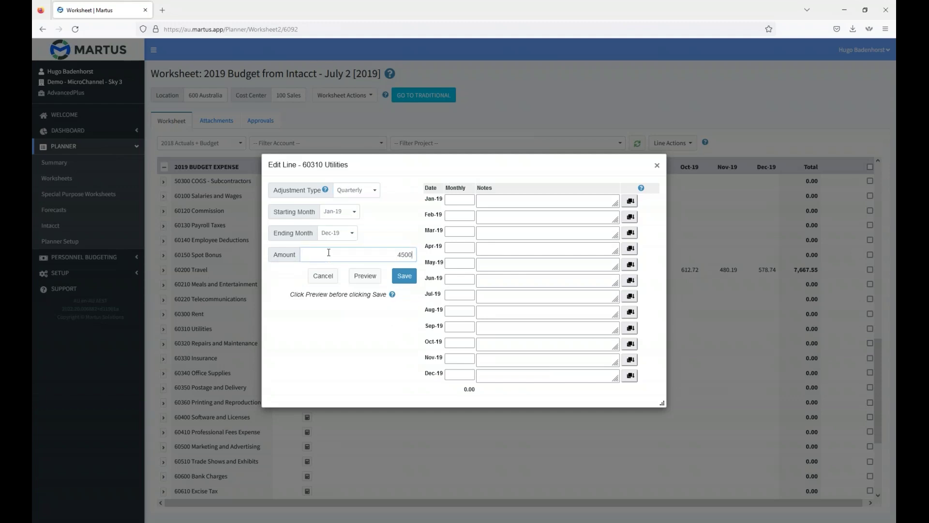
{"action": "left_click", "coordinate": [365, 276]}
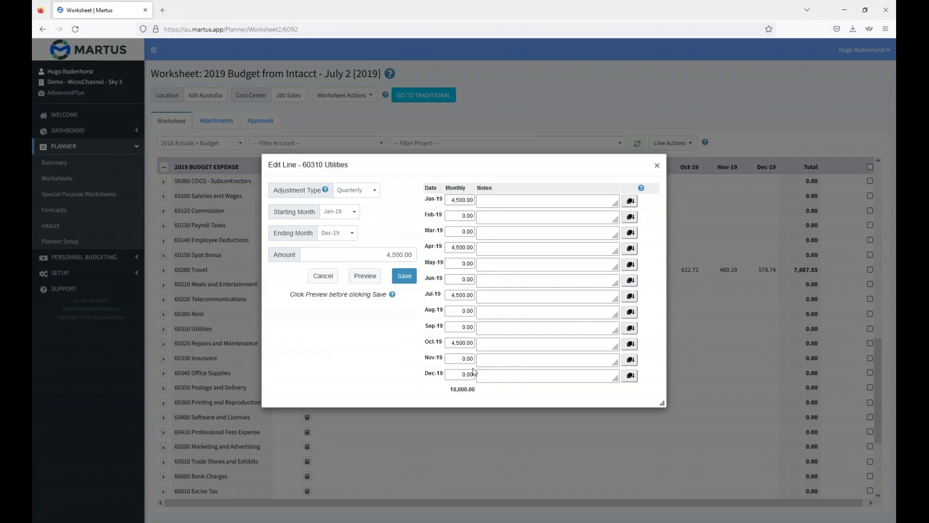
{"action": "left_click", "coordinate": [499, 380]}
Set the quarterly Utilities amount to 5,000 starting in Jul-19, and preview and check the monthly figures.
{"action": "left_click", "coordinate": [356, 212]}
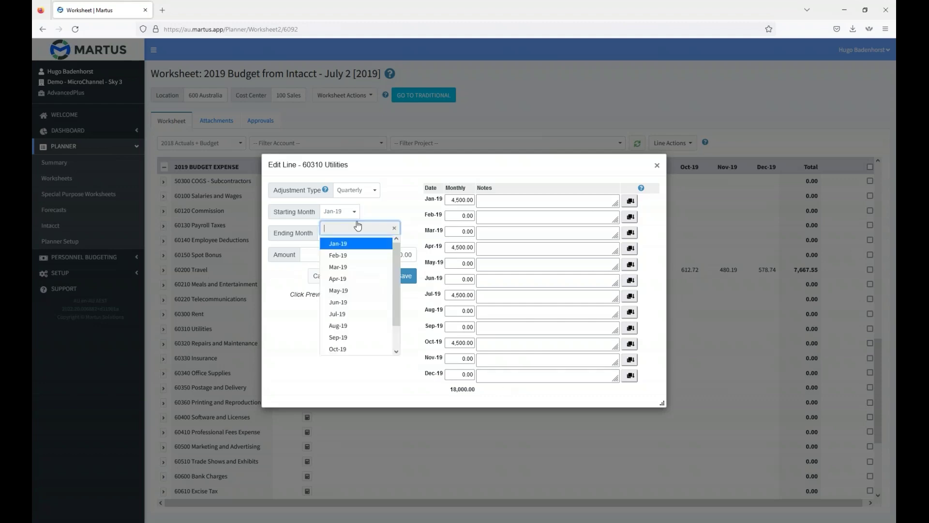
{"action": "left_click", "coordinate": [339, 314]}
{"action": "key", "text": "Tab"}
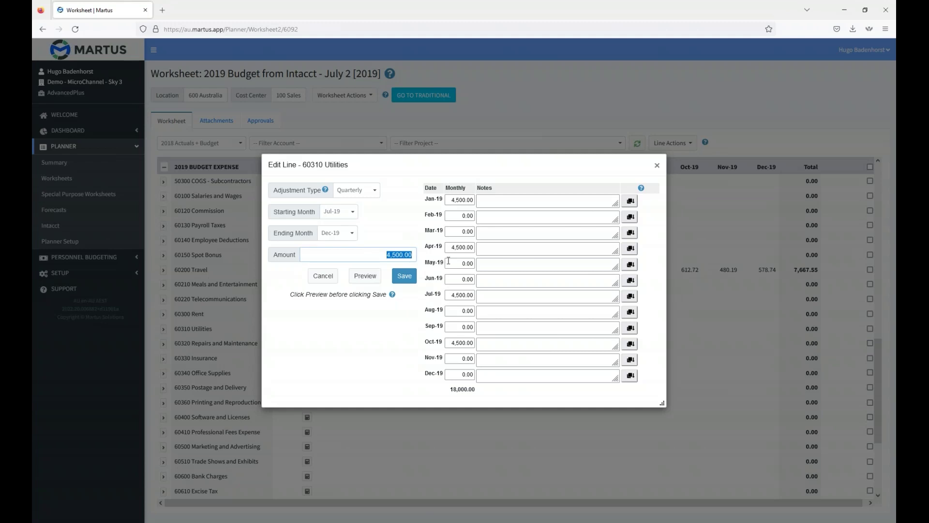
{"action": "type", "text": "5000"}
{"action": "left_click", "coordinate": [365, 275]}
{"action": "left_click_drag", "start_coordinate": [448, 199], "coordinate": [492, 201]}
{"action": "left_click_drag", "start_coordinate": [451, 245], "coordinate": [481, 247]}
{"action": "left_click_drag", "start_coordinate": [449, 294], "coordinate": [485, 294]}
Add the note "Increase" to the Jul-19 Utilities amount and save the line.
{"action": "left_click", "coordinate": [486, 294]}
{"action": "type", "text": "Increase"}
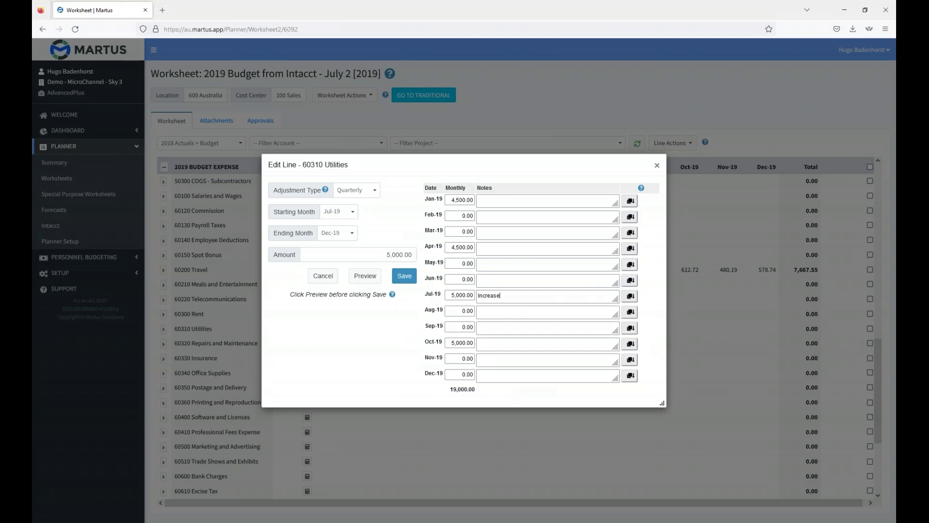
{"action": "left_click", "coordinate": [402, 278]}
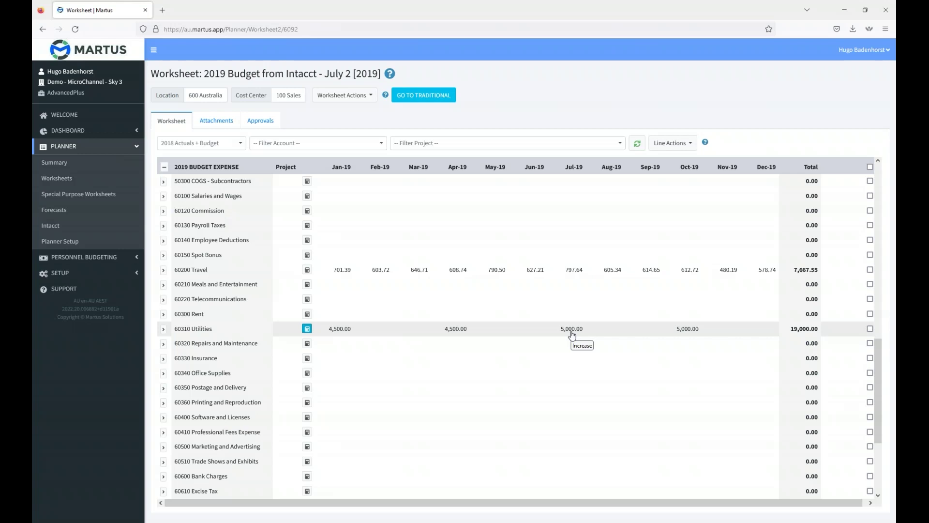
Copy existing values from 2018 Actuals into all months of the 60300 Rent line and preview them.
{"action": "left_click", "coordinate": [307, 314]}
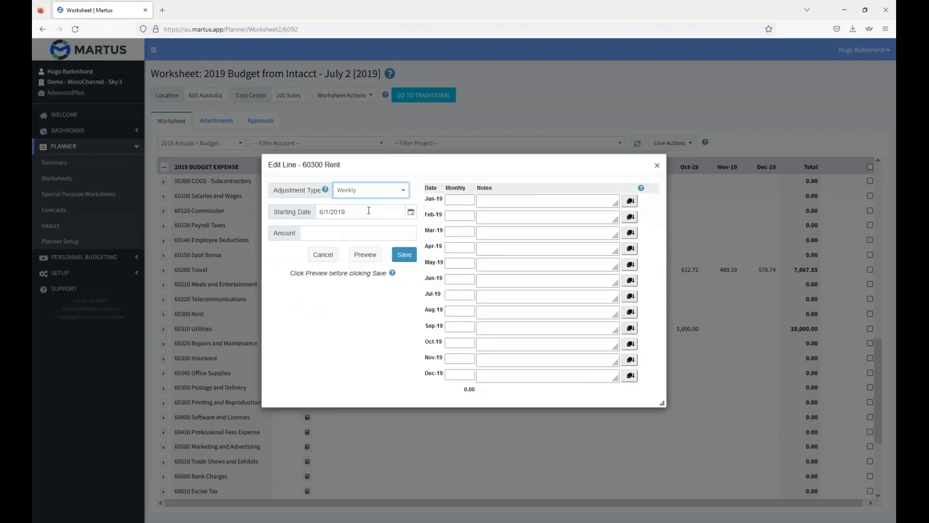
{"action": "left_click", "coordinate": [403, 191]}
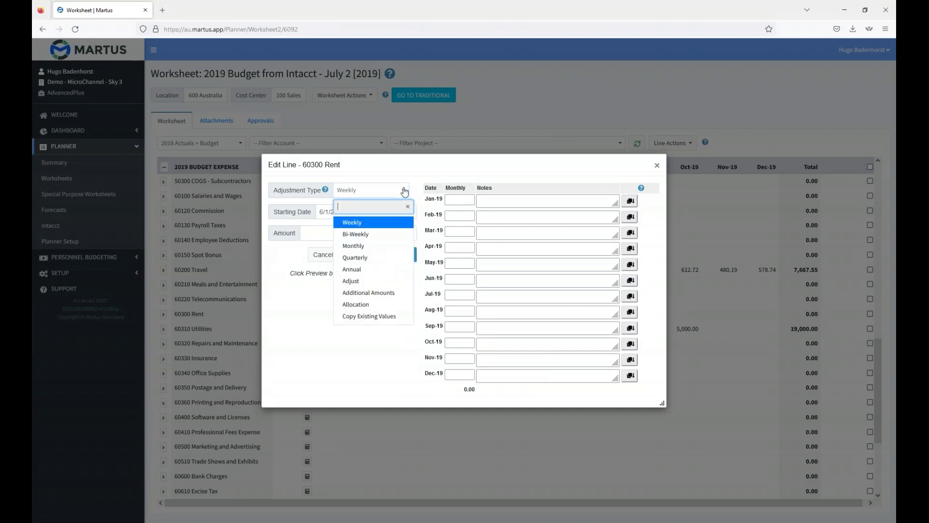
{"action": "left_click", "coordinate": [369, 316]}
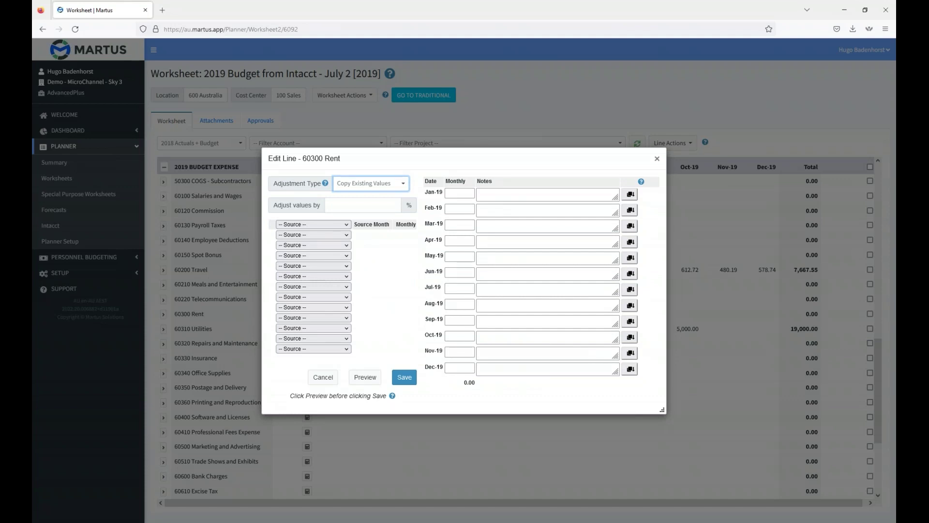
{"action": "left_click", "coordinate": [348, 225]}
{"action": "left_click", "coordinate": [327, 254]}
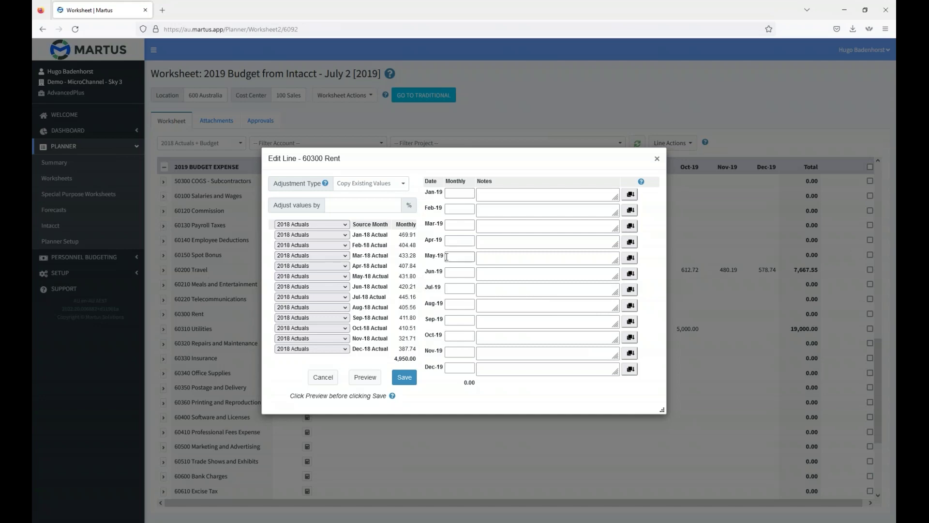
{"action": "left_click", "coordinate": [364, 381]}
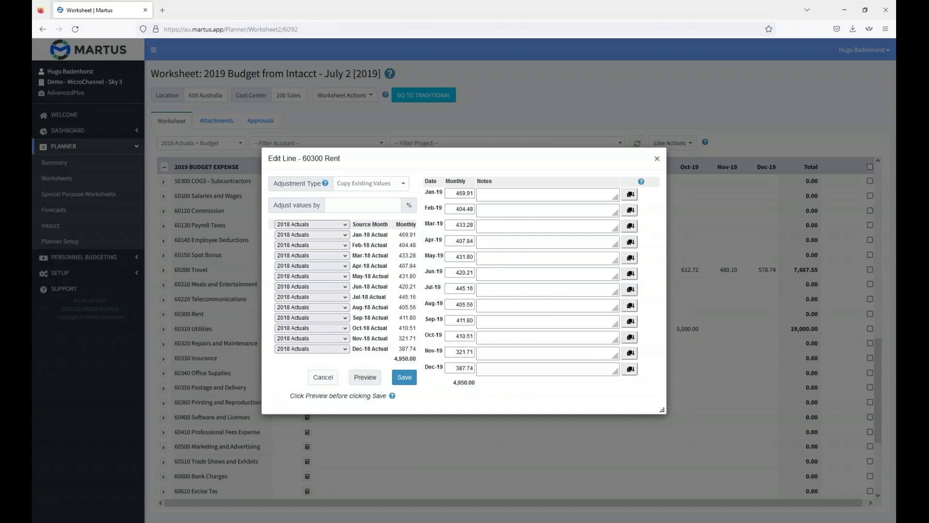
Use 2018 Budget as the April source for Rent, adjust the copied values by 102%, and save the line.
{"action": "left_click", "coordinate": [345, 266]}
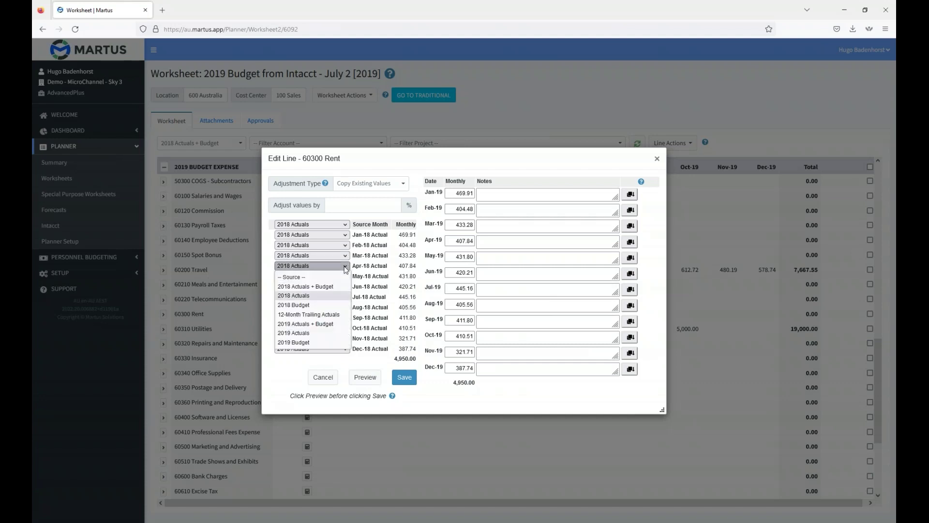
{"action": "left_click", "coordinate": [300, 304]}
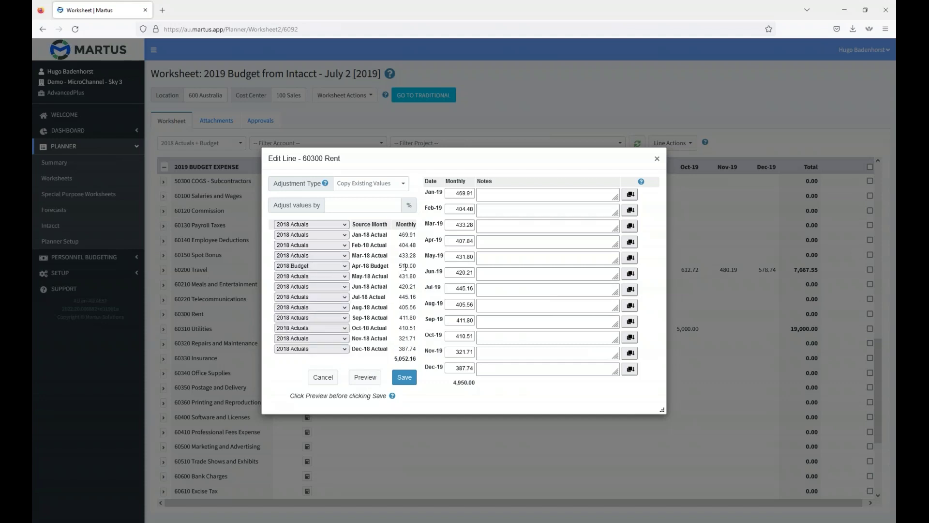
{"action": "left_click", "coordinate": [367, 378]}
{"action": "left_click", "coordinate": [374, 202]}
{"action": "type", "text": "102"}
{"action": "left_click", "coordinate": [376, 373]}
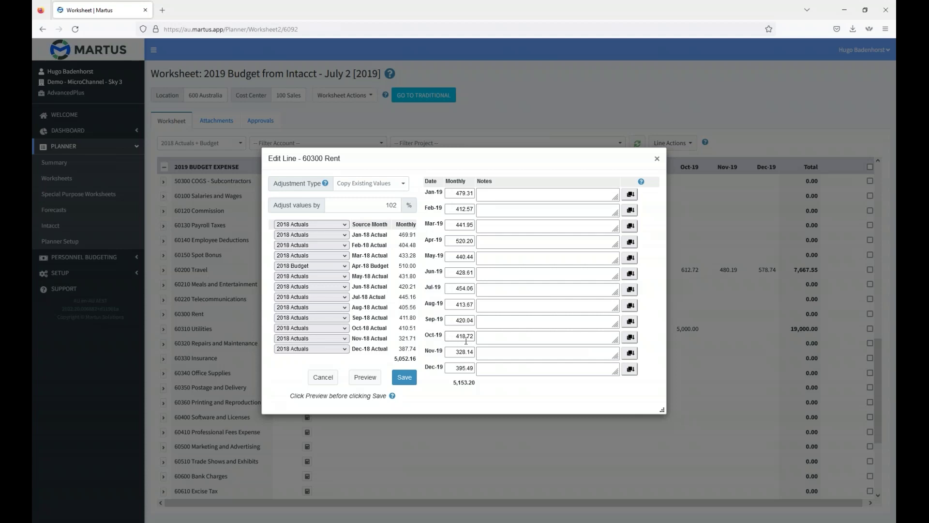
{"action": "left_click", "coordinate": [405, 378]}
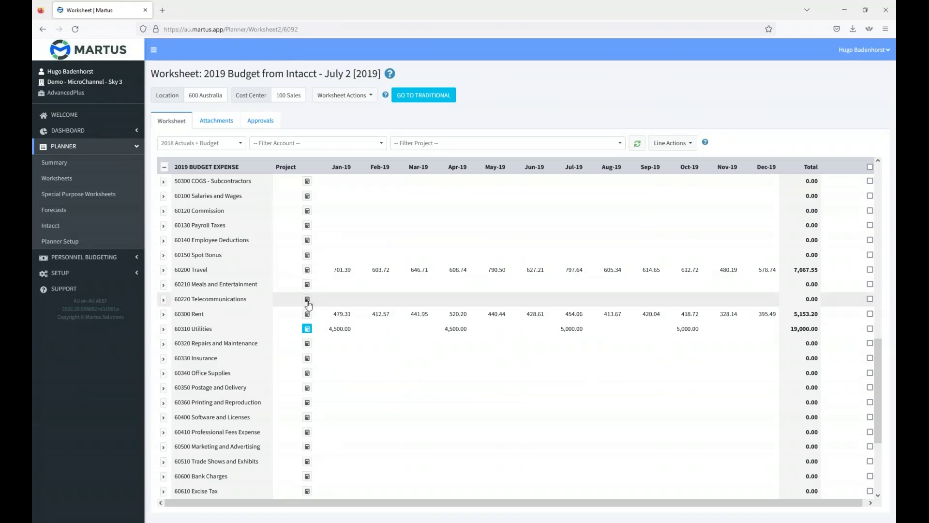
Set up an allocation of 12,000 for the 60220 Telecommunications line, using 2018 Actuals as the source for every month.
{"action": "left_click", "coordinate": [307, 300]}
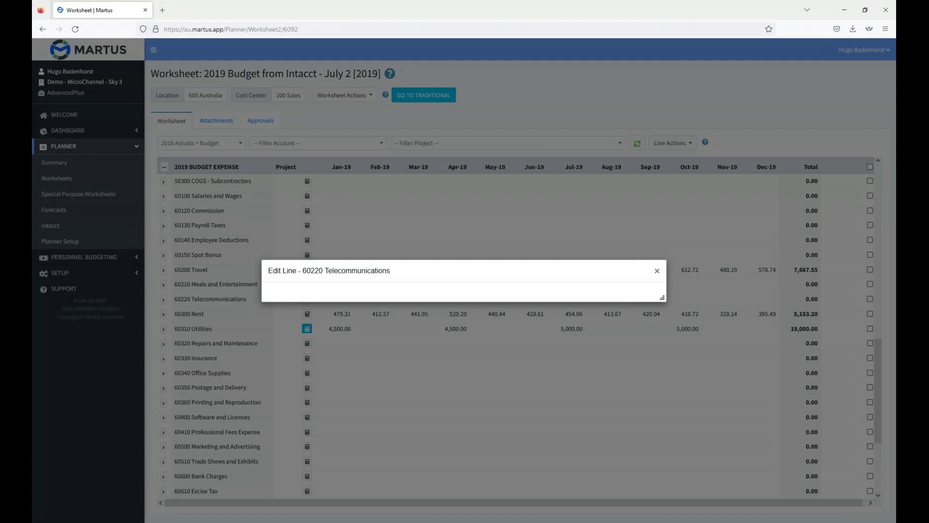
{"action": "left_click", "coordinate": [363, 191]}
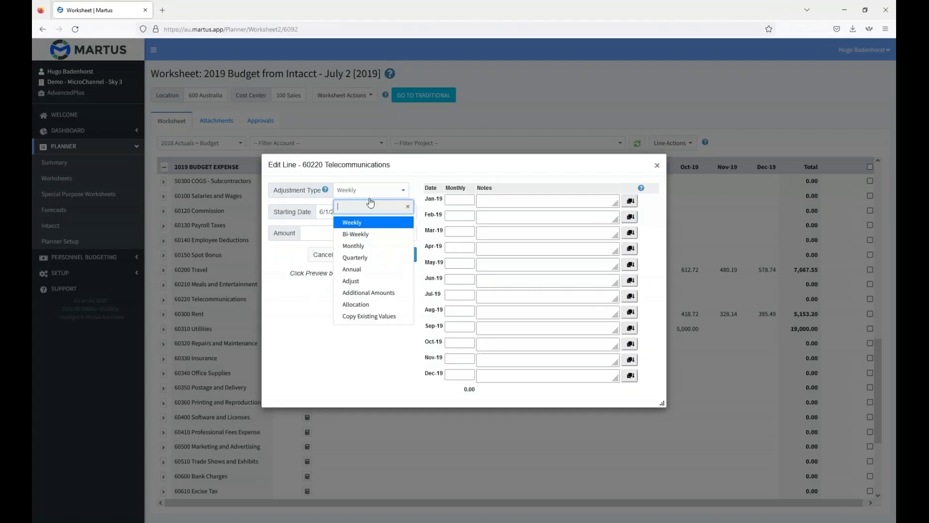
{"action": "left_click", "coordinate": [357, 305]}
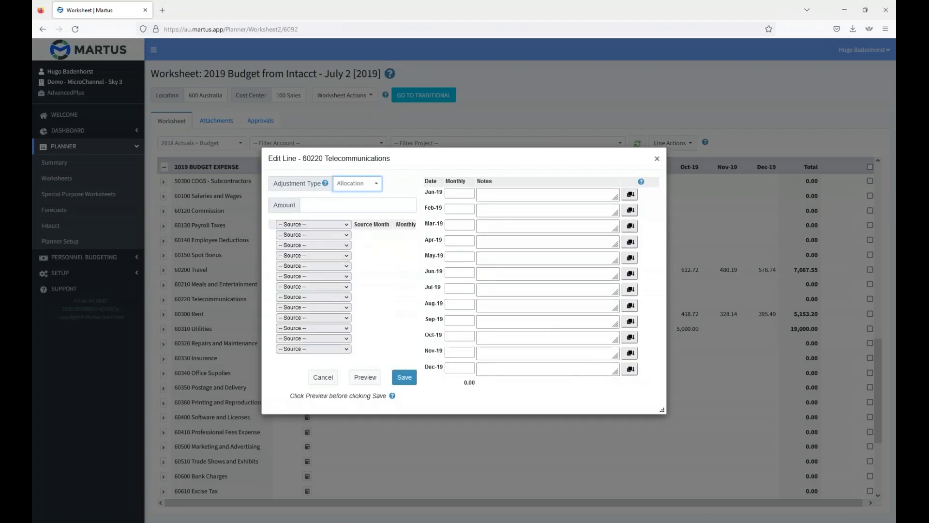
{"action": "left_click", "coordinate": [332, 204]}
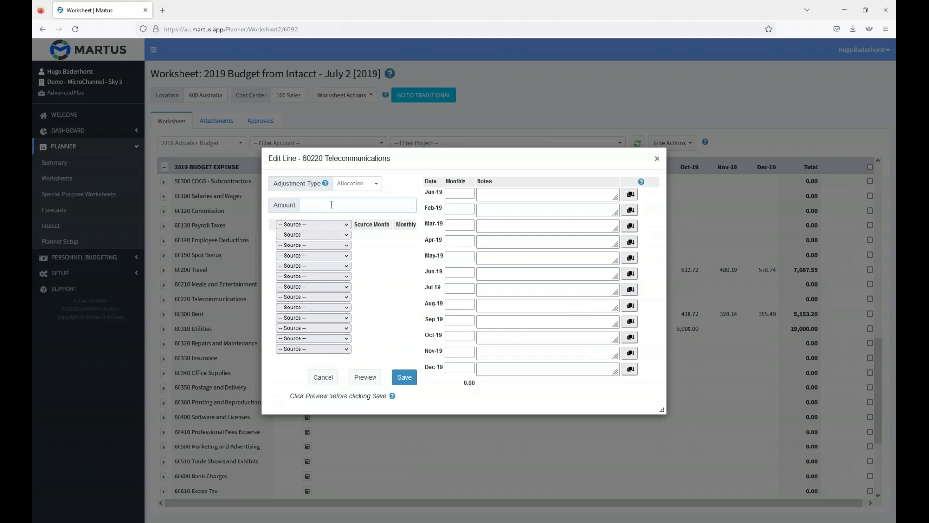
{"action": "type", "text": "12000"}
{"action": "left_click", "coordinate": [348, 227]}
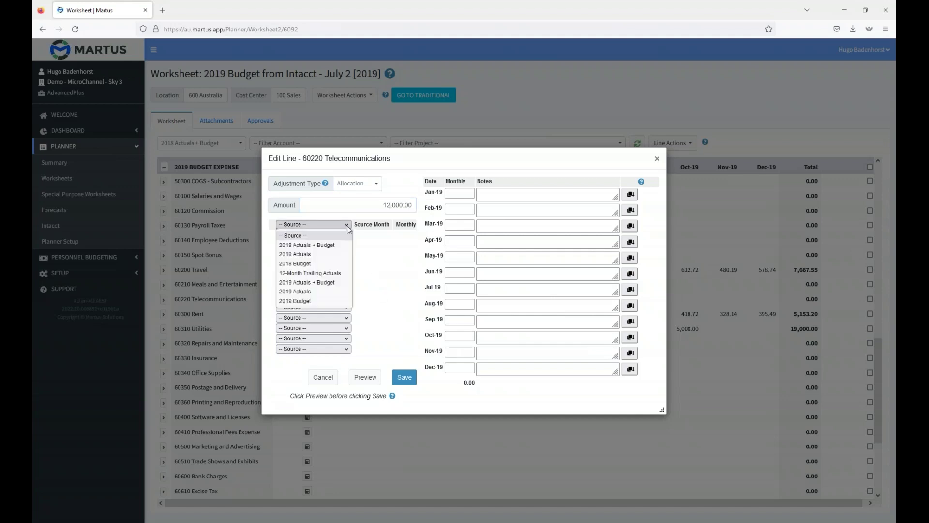
{"action": "left_click", "coordinate": [299, 254]}
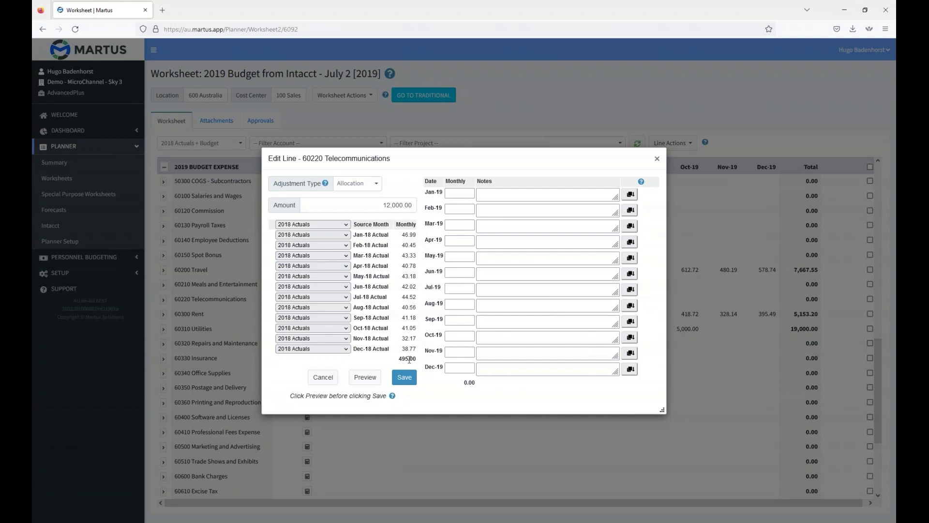
Preview the Telecommunications allocation, check its total and the available sources, and save the line.
{"action": "left_click_drag", "start_coordinate": [402, 358], "coordinate": [412, 359]}
{"action": "left_click", "coordinate": [366, 379]}
{"action": "double_click", "coordinate": [452, 382]}
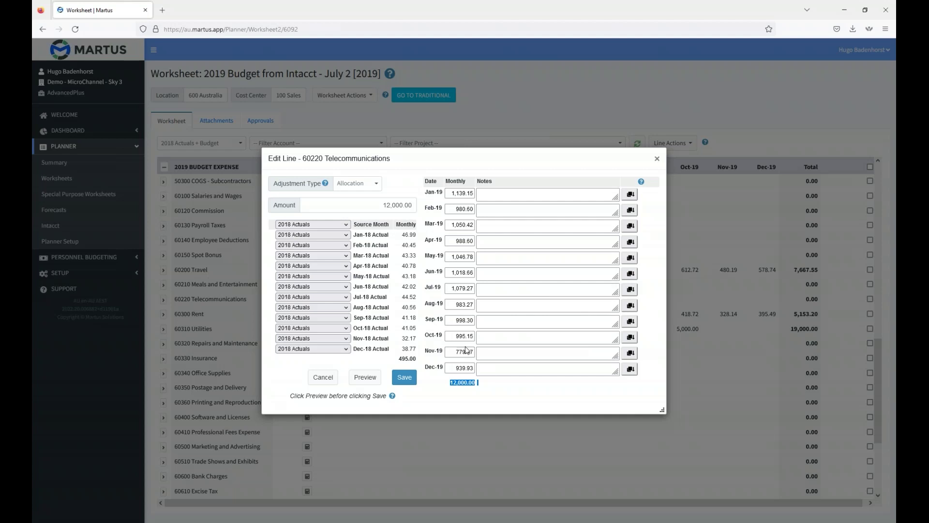
{"action": "left_click", "coordinate": [346, 225]}
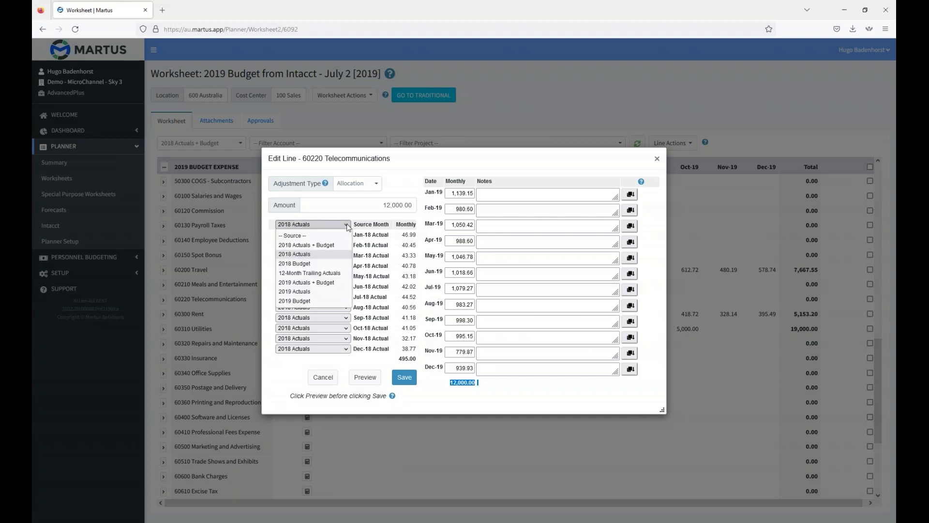
{"action": "left_click", "coordinate": [349, 226]}
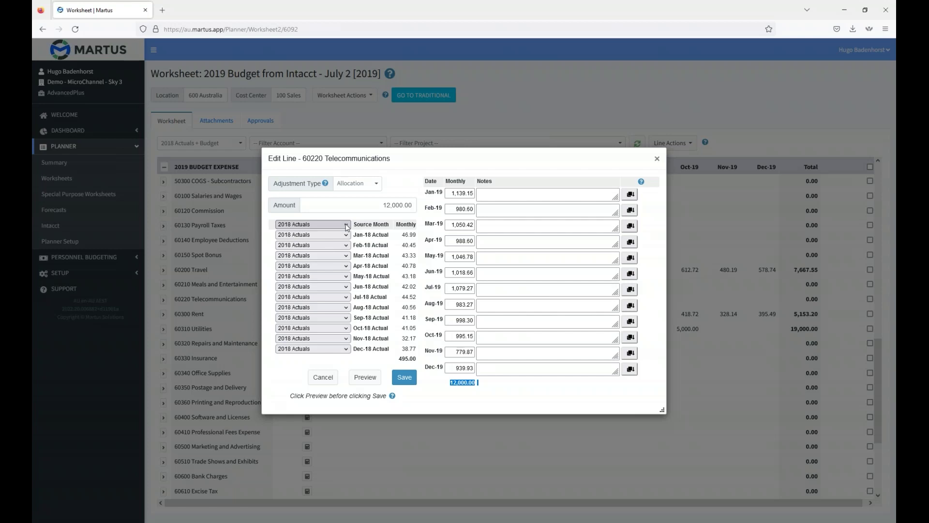
{"action": "left_click", "coordinate": [404, 383]}
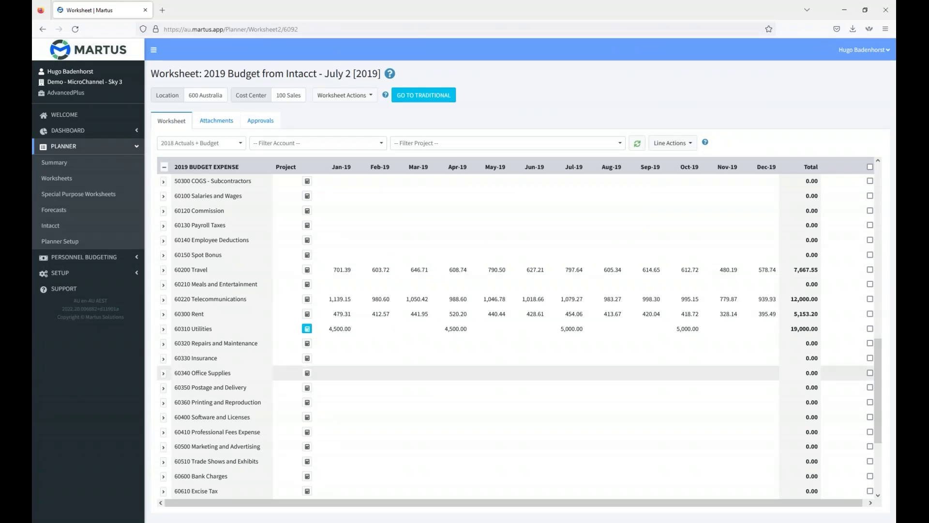
Enter 1,000 for Jan-19 and 1,300 for Feb-19 directly on the 60320 Repairs and Maintenance line, and save it.
{"action": "left_click", "coordinate": [343, 344]}
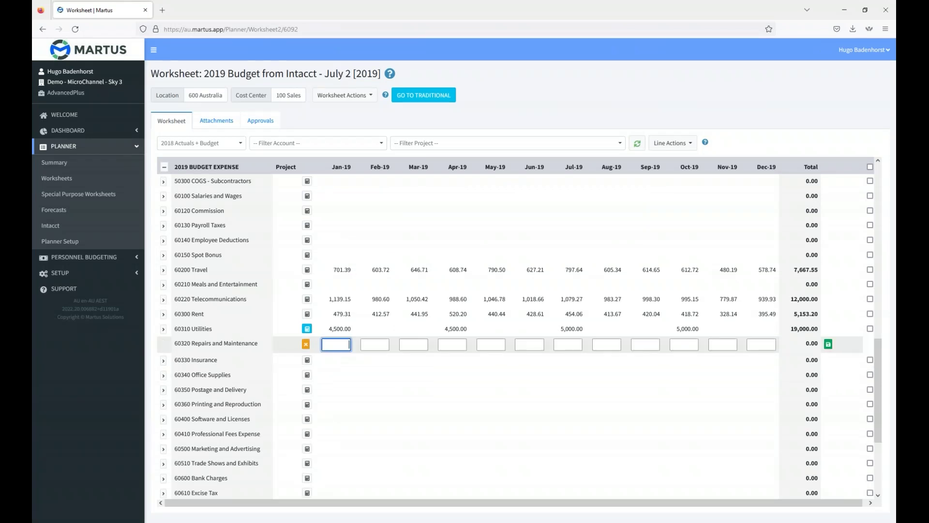
{"action": "type", "text": "1000"}
{"action": "key", "text": "Tab"}
{"action": "type", "text": "13000"}
{"action": "key", "text": "Tab"}
{"action": "left_click", "coordinate": [381, 344]}
{"action": "key", "text": "Delete"}
{"action": "left_click", "coordinate": [556, 360]}
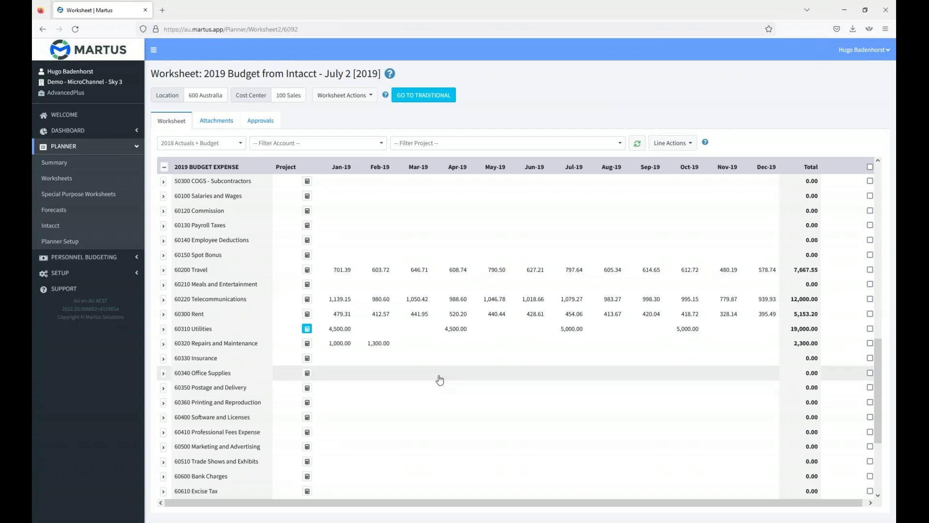
Review the 2019 budget lines and totals against 2018 Actuals + Budget, and check the available worksheet actions.
{"action": "scroll", "coordinate": [439, 378], "scroll_direction": "down", "scroll_amount": 5}
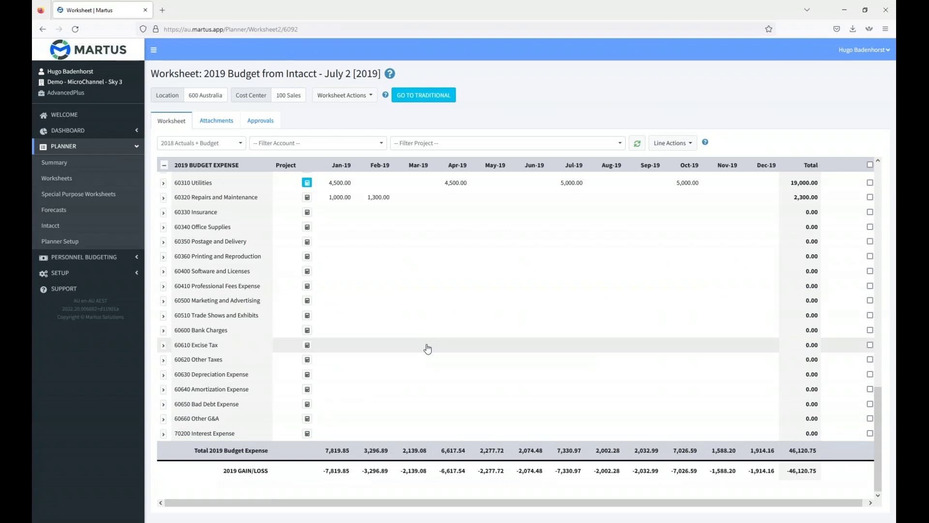
{"action": "scroll", "coordinate": [381, 349], "scroll_direction": "up", "scroll_amount": 5}
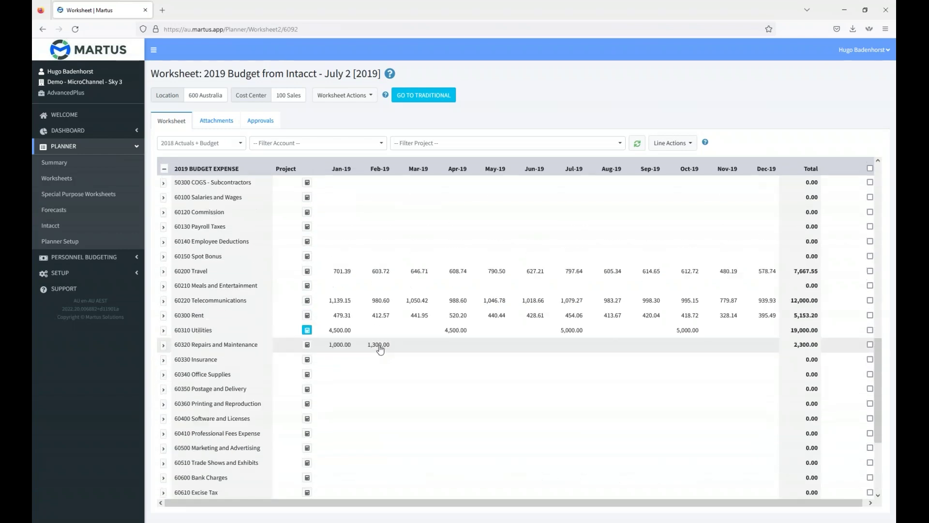
{"action": "scroll", "coordinate": [381, 350], "scroll_direction": "up", "scroll_amount": 10}
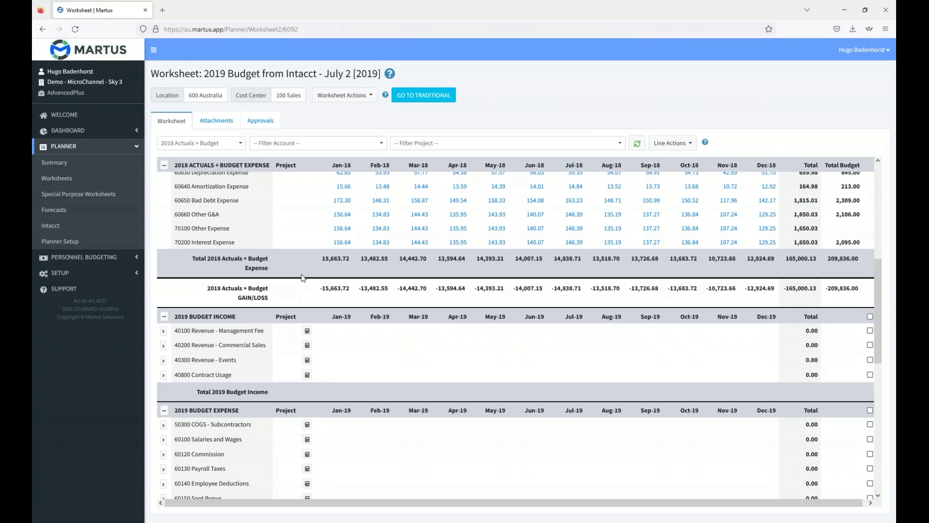
{"action": "scroll", "coordinate": [330, 178], "scroll_direction": "down", "scroll_amount": 15}
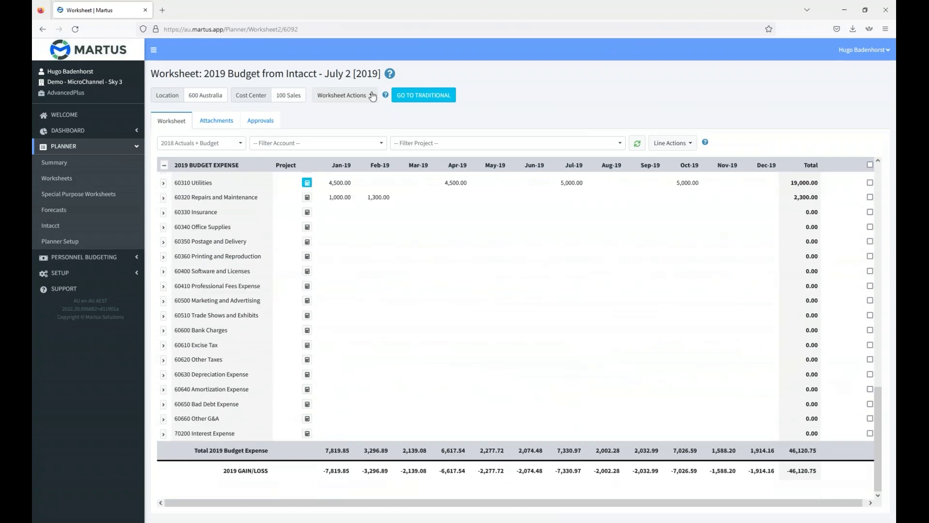
{"action": "left_click", "coordinate": [373, 96]}
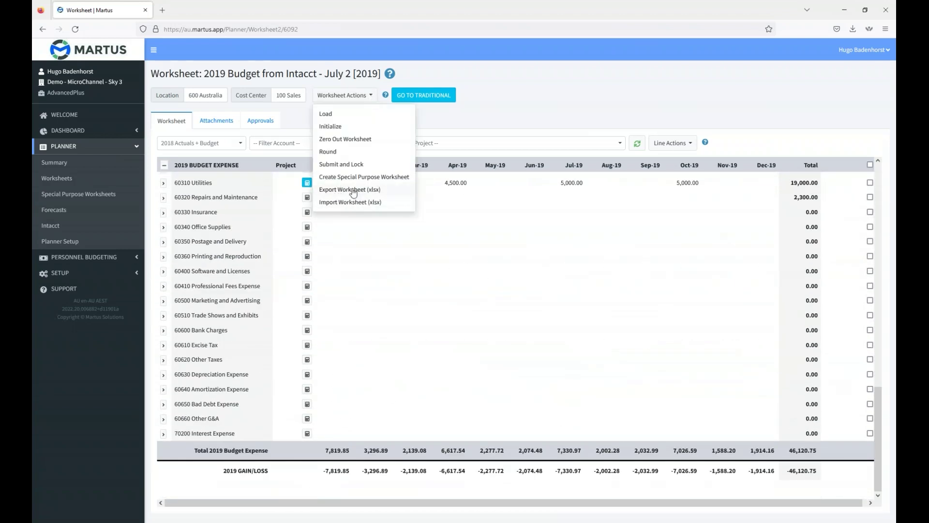
{"action": "left_click", "coordinate": [519, 123]}
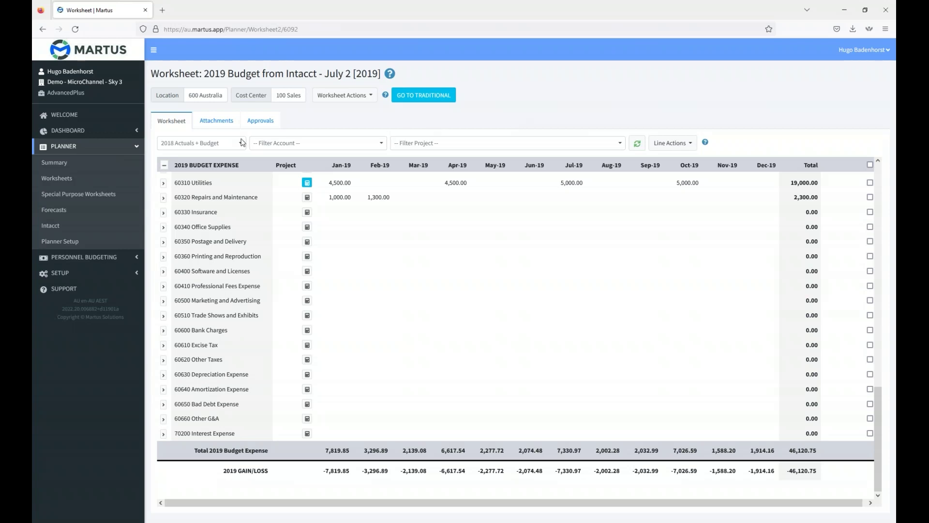
Open the 2019 worksheet for 100 USA, 100 Sales, and review its budget lines, totals and the options below them.
{"action": "left_click", "coordinate": [60, 175]}
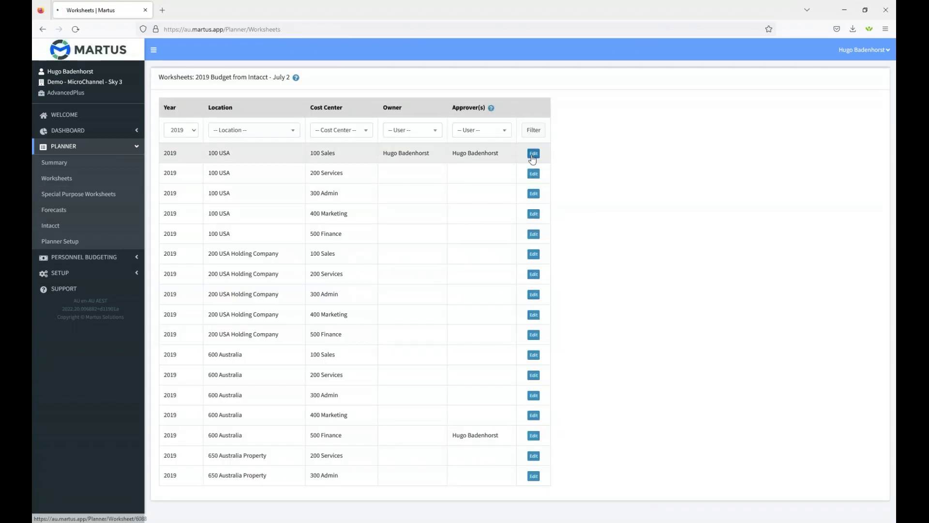
{"action": "left_click", "coordinate": [534, 153]}
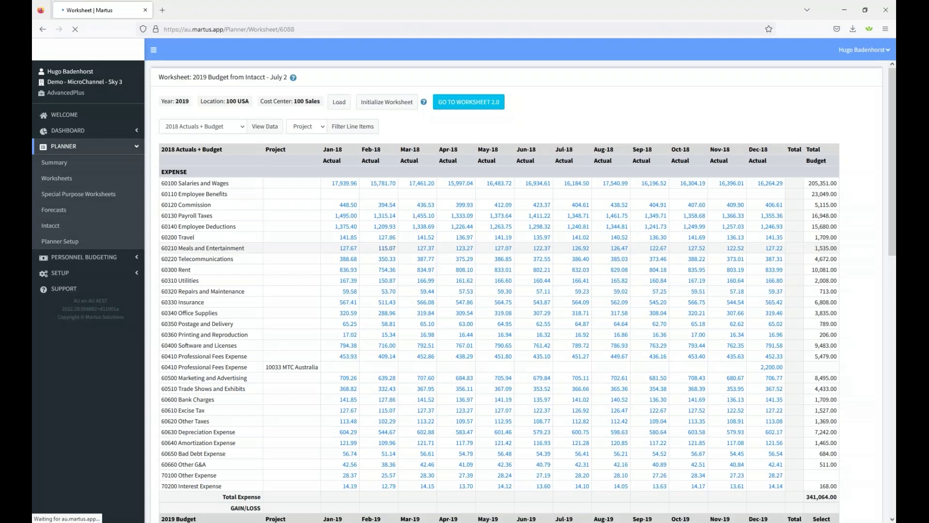
{"action": "scroll", "coordinate": [422, 357], "scroll_direction": "down", "scroll_amount": 2}
{"action": "scroll", "coordinate": [422, 357], "scroll_direction": "down", "scroll_amount": 10}
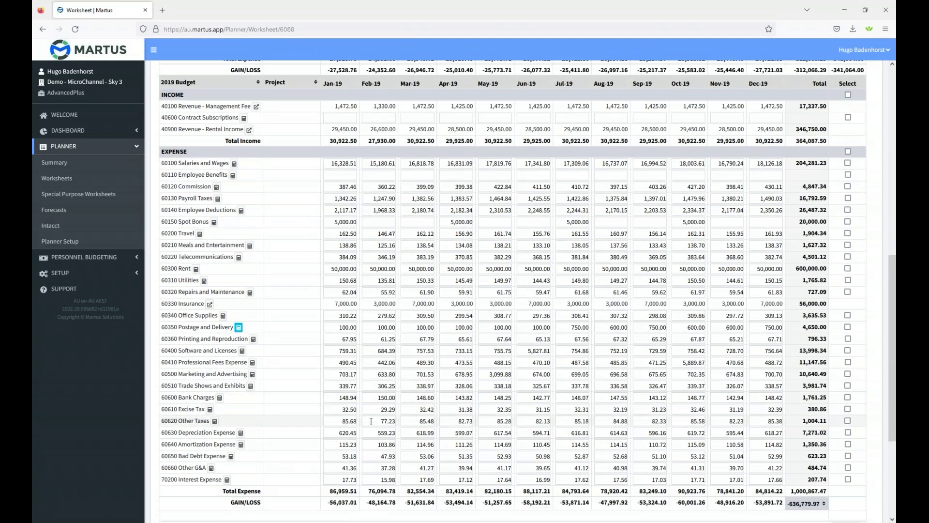
{"action": "scroll", "coordinate": [349, 395], "scroll_direction": "down", "scroll_amount": 1}
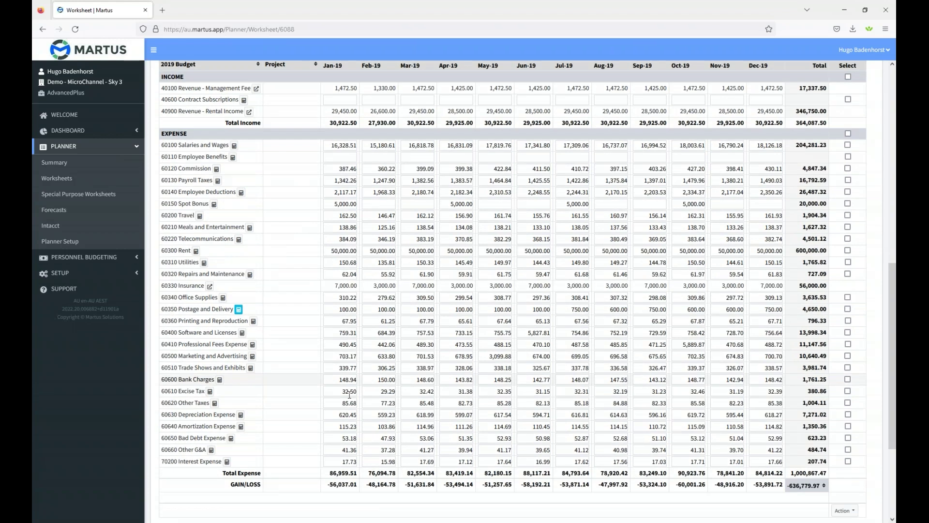
{"action": "scroll", "coordinate": [349, 395], "scroll_direction": "down", "scroll_amount": 1}
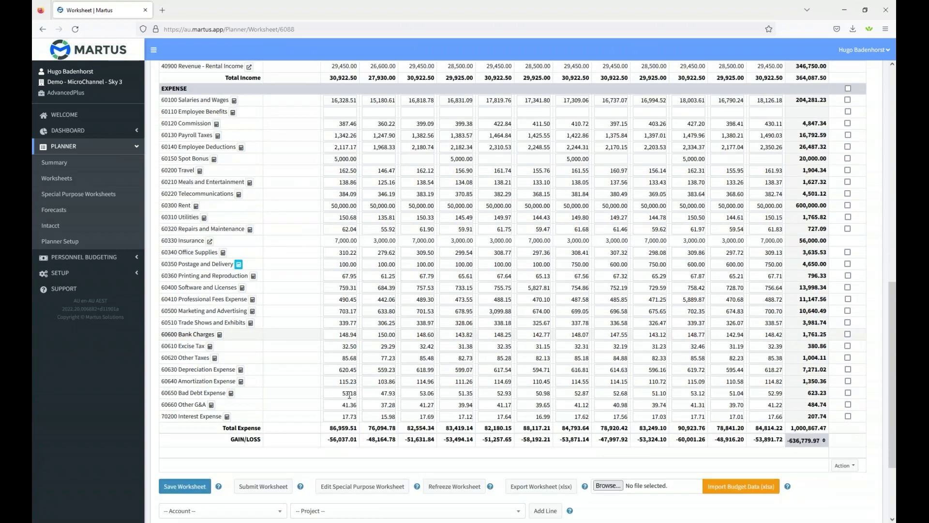
{"action": "scroll", "coordinate": [349, 395], "scroll_direction": "down", "scroll_amount": 1}
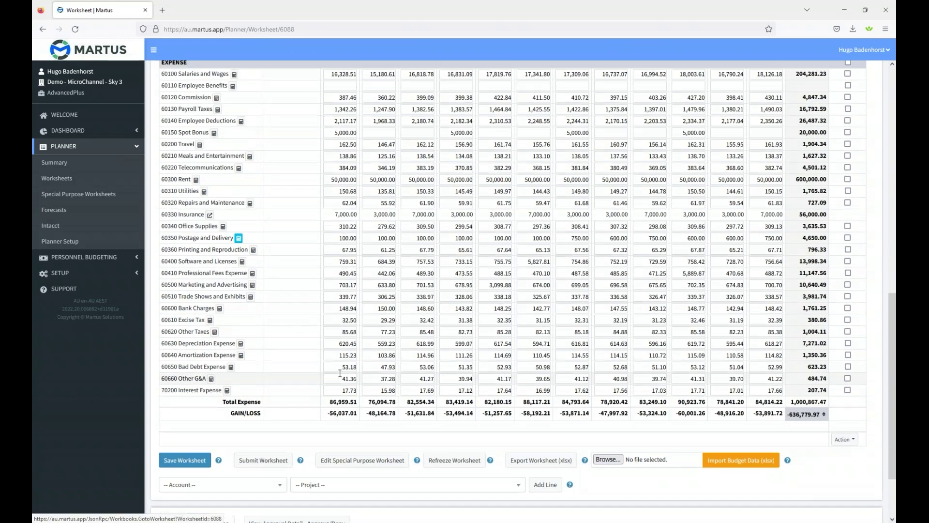
{"action": "scroll", "coordinate": [340, 373], "scroll_direction": "up", "scroll_amount": 2}
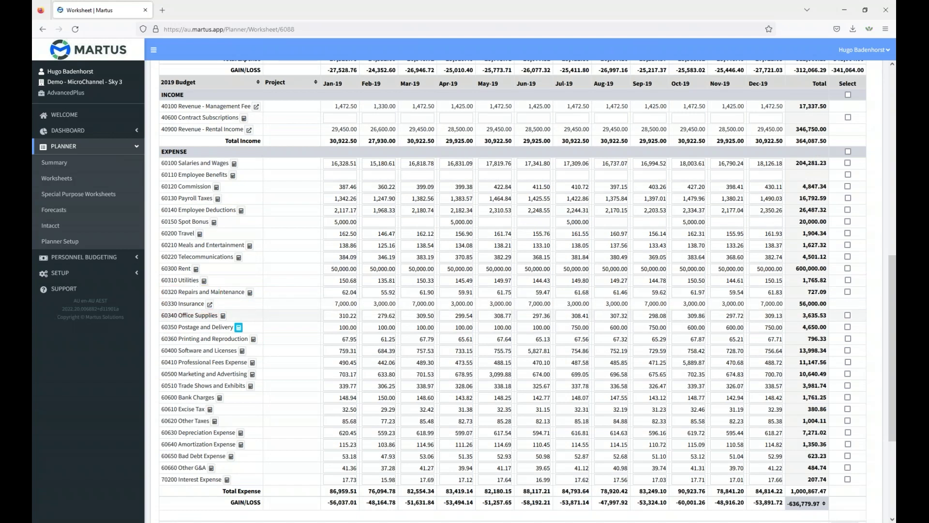
Try overwriting Jan-19 on the 60320 Repairs and Maintenance line with 12.04, and restore it to 62.04.
{"action": "left_click_drag", "start_coordinate": [335, 303], "coordinate": [343, 291]}
{"action": "left_click", "coordinate": [348, 292]}
{"action": "type", "text": "12"}
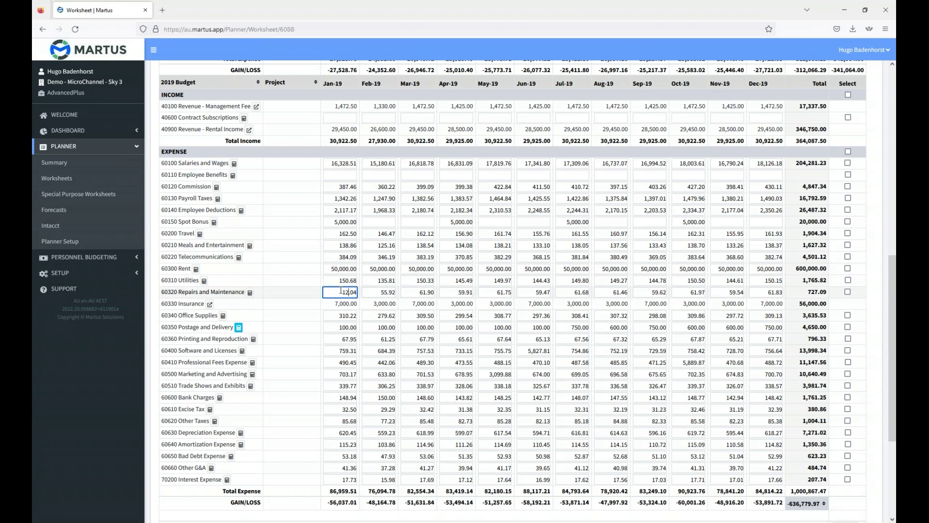
{"action": "type", "text": "62"}
{"action": "key", "text": "Return"}
Open the special purpose worksheet behind the 60330 Insurance line and examine the three insurance lines under 10 Rates.
{"action": "left_click_drag", "start_coordinate": [337, 304], "coordinate": [333, 305]}
{"action": "left_click", "coordinate": [209, 304]}
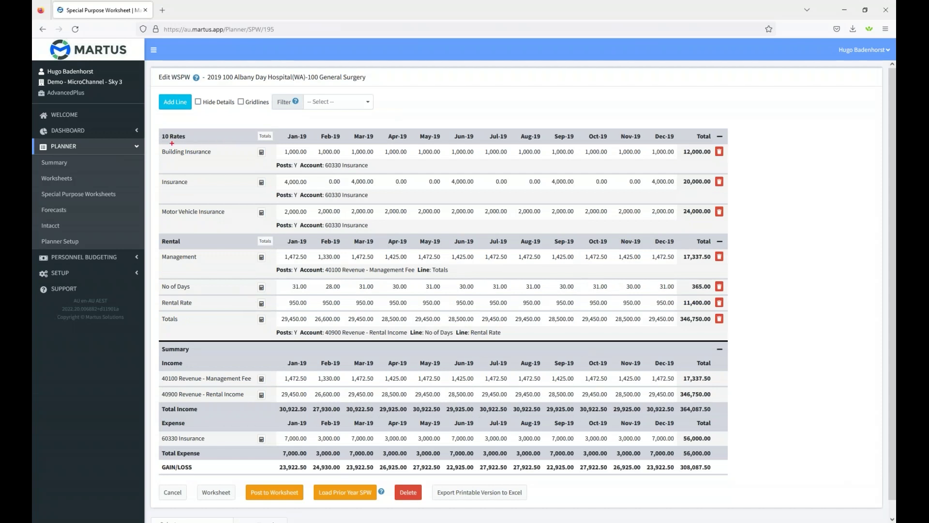
{"action": "mouse_move", "coordinate": [158, 145]}
{"action": "left_mouse_down"}
{"action": "mouse_move", "coordinate": [214, 174]}
{"action": "mouse_move", "coordinate": [249, 224]}
{"action": "left_mouse_up"}
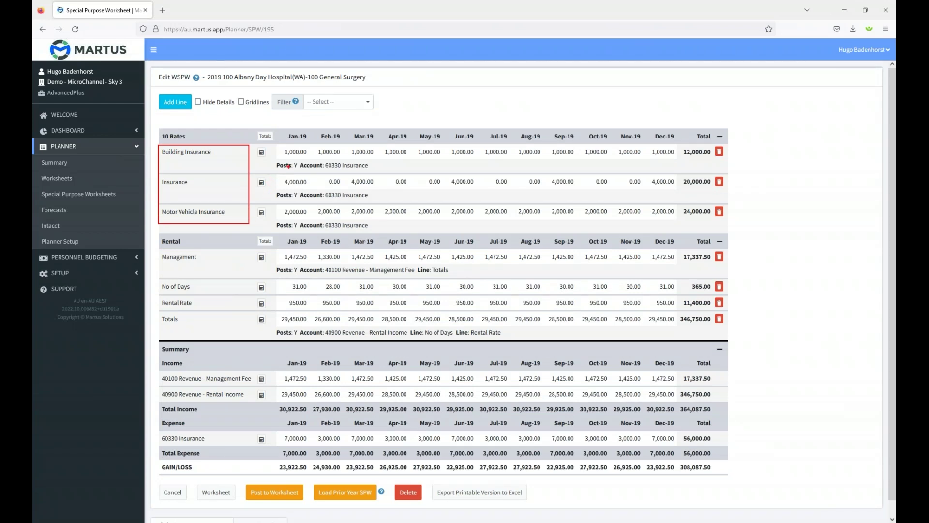
{"action": "mouse_move", "coordinate": [254, 145]}
{"action": "left_mouse_down"}
{"action": "mouse_move", "coordinate": [279, 206]}
{"action": "mouse_move", "coordinate": [273, 224]}
{"action": "left_mouse_up"}
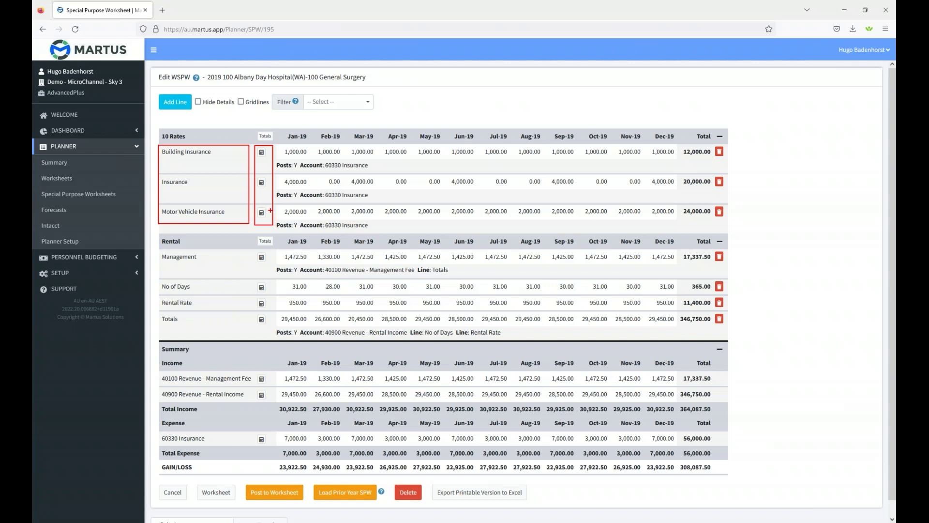
{"action": "mouse_move", "coordinate": [255, 145]}
{"action": "left_mouse_down"}
{"action": "mouse_move", "coordinate": [357, 171]}
{"action": "mouse_move", "coordinate": [528, 187]}
{"action": "mouse_move", "coordinate": [718, 183]}
{"action": "mouse_move", "coordinate": [737, 172]}
{"action": "left_mouse_up"}
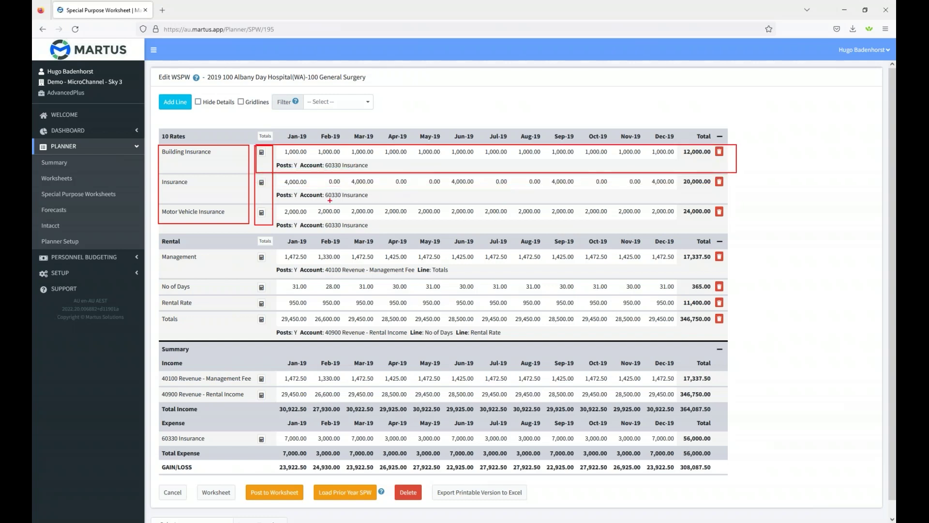
{"action": "mouse_move", "coordinate": [269, 204]}
{"action": "left_mouse_down"}
{"action": "mouse_move", "coordinate": [463, 235]}
{"action": "mouse_move", "coordinate": [736, 231]}
{"action": "left_mouse_up"}
{"action": "mouse_move", "coordinate": [280, 174]}
{"action": "left_mouse_down"}
{"action": "mouse_move", "coordinate": [272, 178]}
{"action": "mouse_move", "coordinate": [631, 218]}
{"action": "mouse_move", "coordinate": [730, 201]}
{"action": "left_mouse_up"}
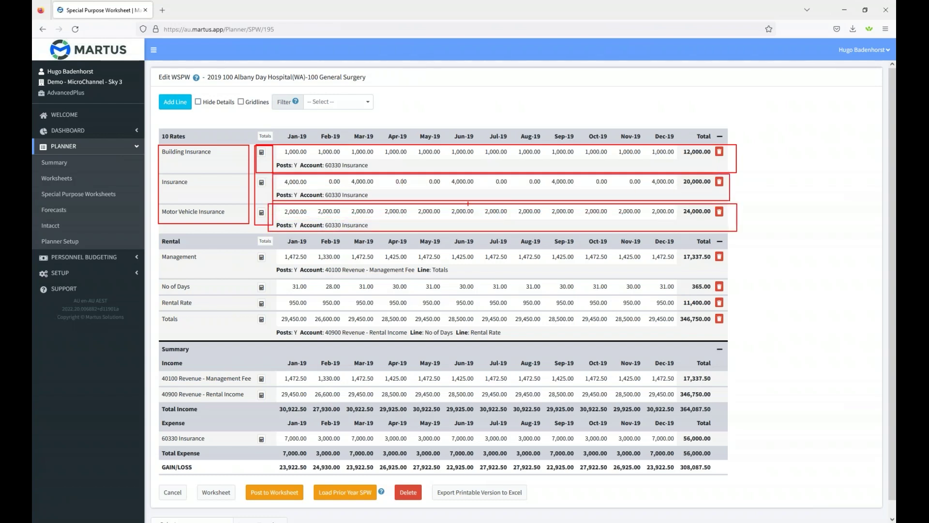
{"action": "key", "text": "e"}
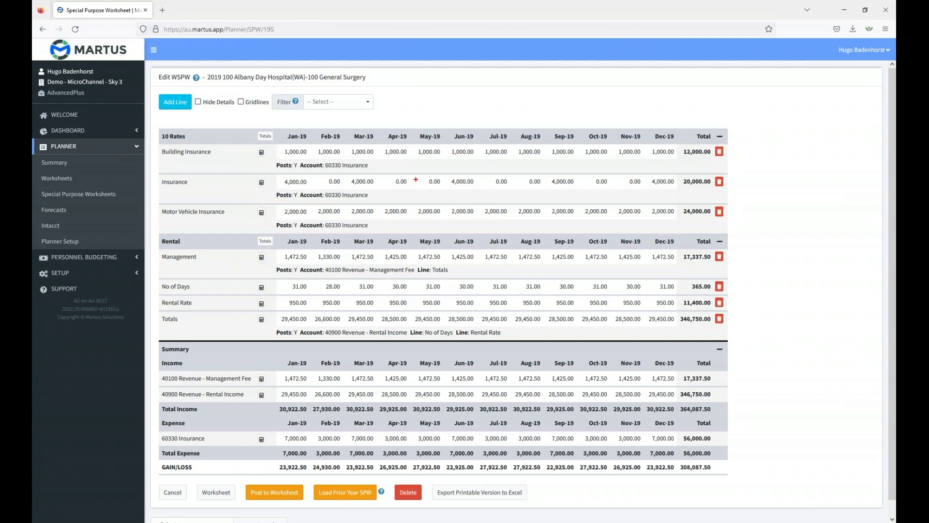
Trace how the three insurance lines post to account 60330 Insurance and add up in the Summary's expense line.
{"action": "left_click_drag", "start_coordinate": [275, 159], "coordinate": [386, 174]}
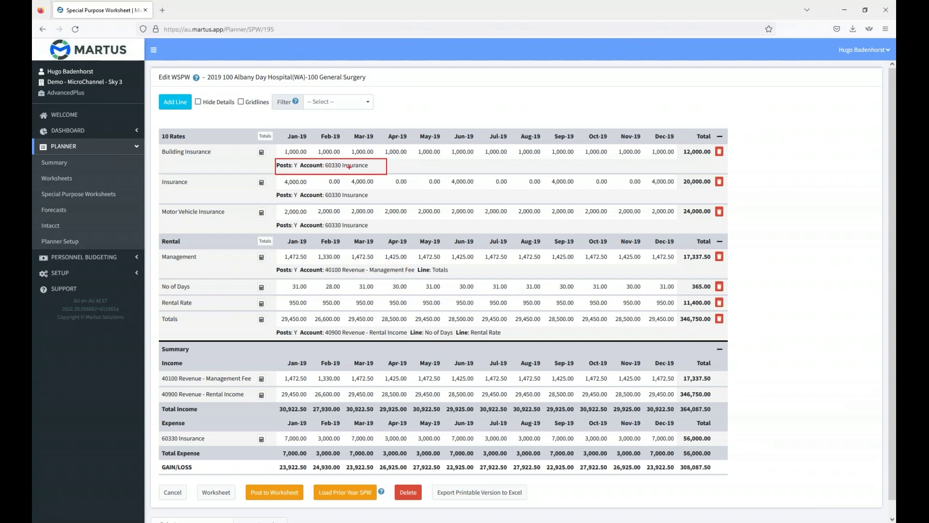
{"action": "left_click_drag", "start_coordinate": [297, 187], "coordinate": [389, 211]}
{"action": "left_click_drag", "start_coordinate": [306, 219], "coordinate": [386, 233]}
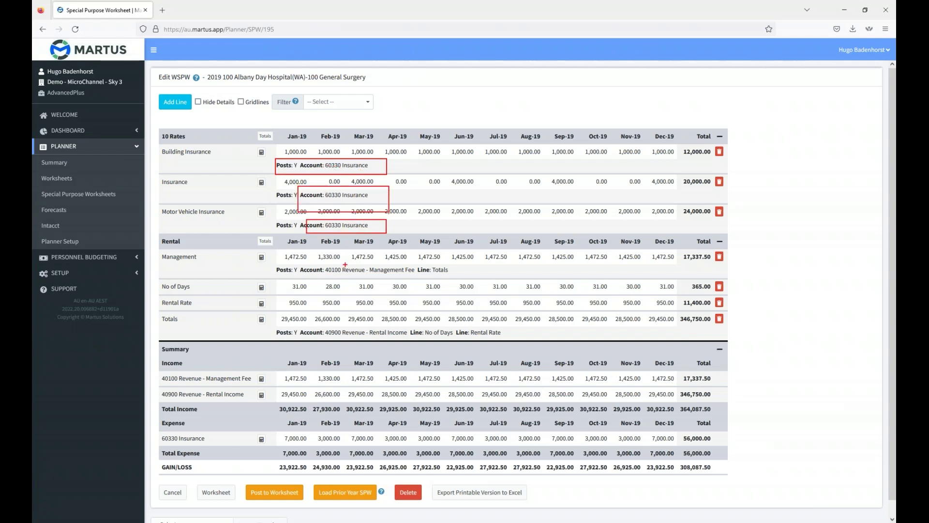
{"action": "mouse_move", "coordinate": [164, 429]}
{"action": "left_mouse_down"}
{"action": "mouse_move", "coordinate": [220, 447]}
{"action": "mouse_move", "coordinate": [724, 446]}
{"action": "left_mouse_up"}
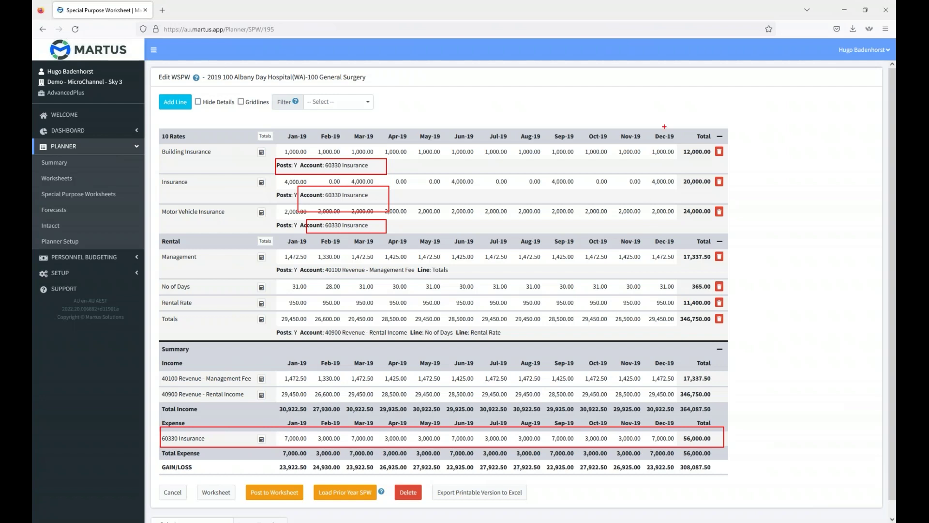
{"action": "mouse_move", "coordinate": [679, 147]}
{"action": "left_mouse_down"}
{"action": "mouse_move", "coordinate": [704, 167]}
{"action": "mouse_move", "coordinate": [724, 222]}
{"action": "left_mouse_up"}
{"action": "left_click_drag", "start_coordinate": [672, 428], "coordinate": [730, 449]}
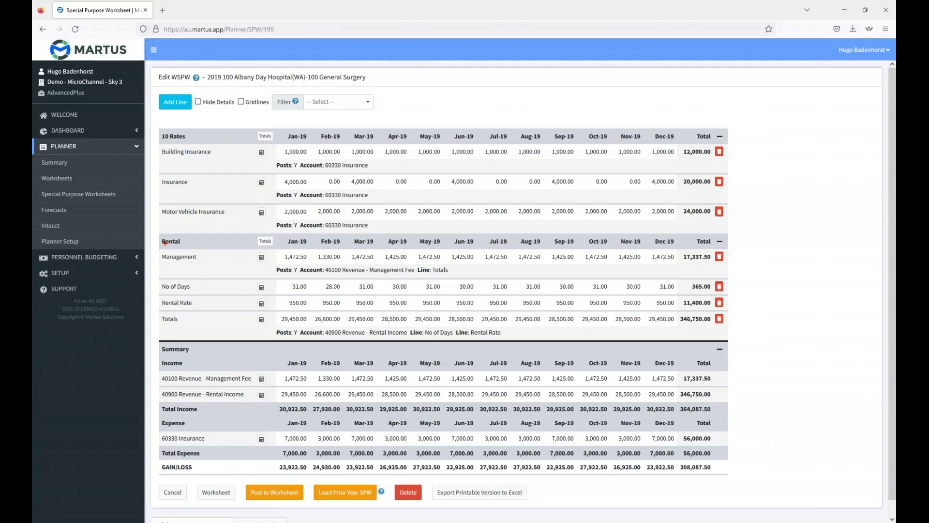
Examine the No of Days and Rental Rate lines and the formula of the rental Totals line, leaving it unsaved.
{"action": "mouse_move", "coordinate": [156, 279]}
{"action": "left_mouse_down"}
{"action": "mouse_move", "coordinate": [285, 326]}
{"action": "mouse_move", "coordinate": [537, 348]}
{"action": "mouse_move", "coordinate": [740, 311]}
{"action": "left_mouse_up"}
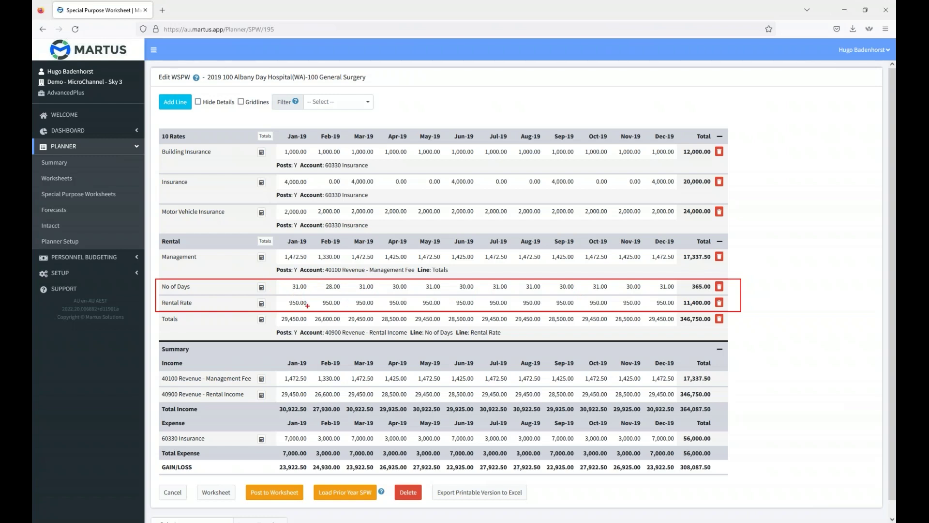
{"action": "key", "text": "Escape"}
{"action": "left_click", "coordinate": [262, 320]}
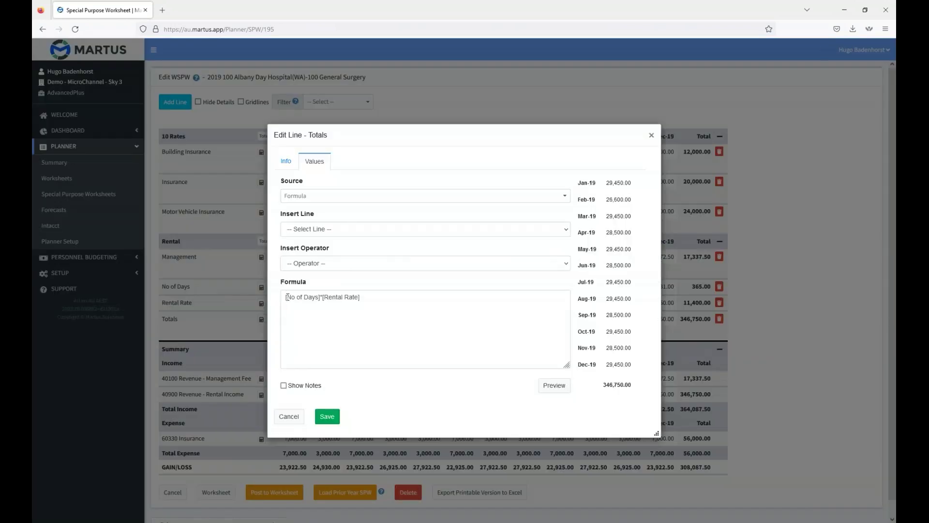
{"action": "left_click_drag", "start_coordinate": [286, 293], "coordinate": [360, 297]}
{"action": "left_click_drag", "start_coordinate": [286, 296], "coordinate": [319, 297]}
{"action": "left_click", "coordinate": [343, 298]}
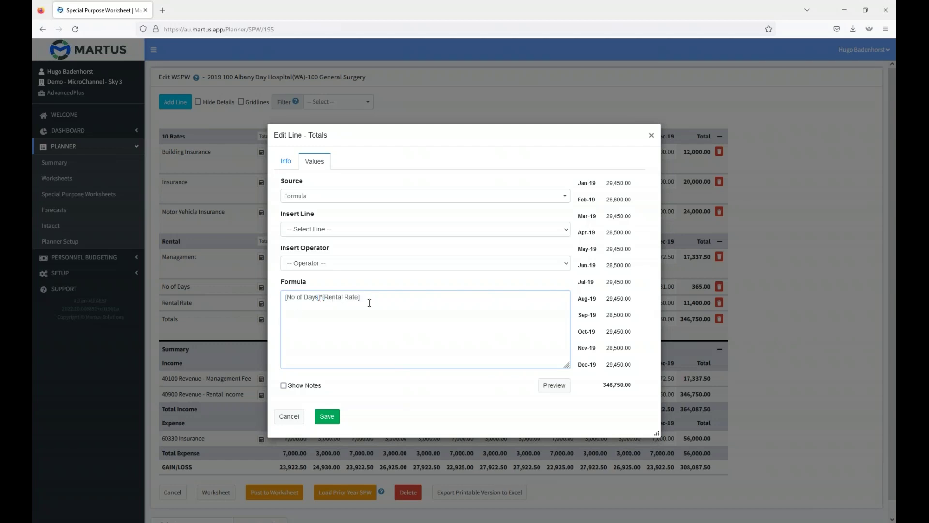
{"action": "key", "text": "Escape"}
{"action": "left_click_drag", "start_coordinate": [281, 318], "coordinate": [306, 318]}
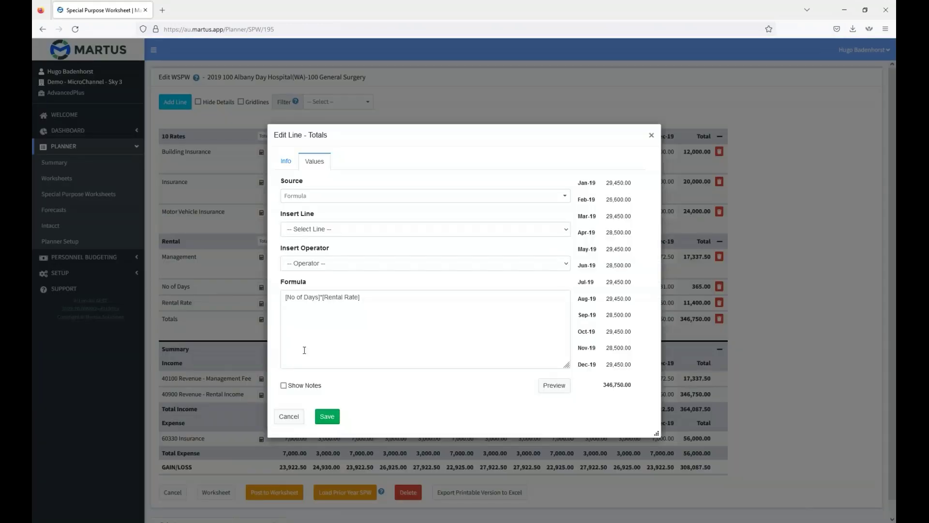
{"action": "left_click", "coordinate": [288, 417]}
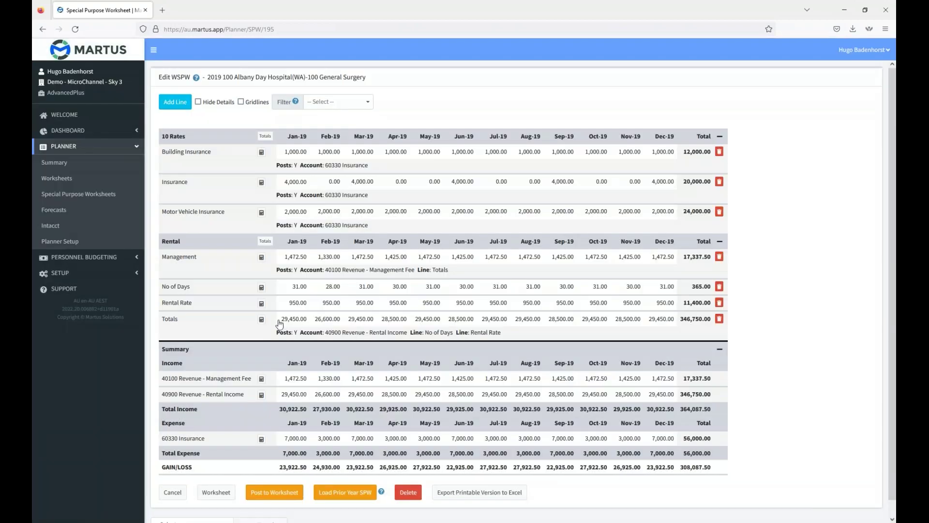
Check the rental Totals line's posting account and trace its values to 40900 Revenue - Rental Income in the Summary.
{"action": "mouse_move", "coordinate": [274, 313]}
{"action": "left_mouse_down"}
{"action": "mouse_move", "coordinate": [584, 333]}
{"action": "mouse_move", "coordinate": [727, 330]}
{"action": "left_mouse_up"}
{"action": "left_click_drag", "start_coordinate": [280, 326], "coordinate": [516, 340]}
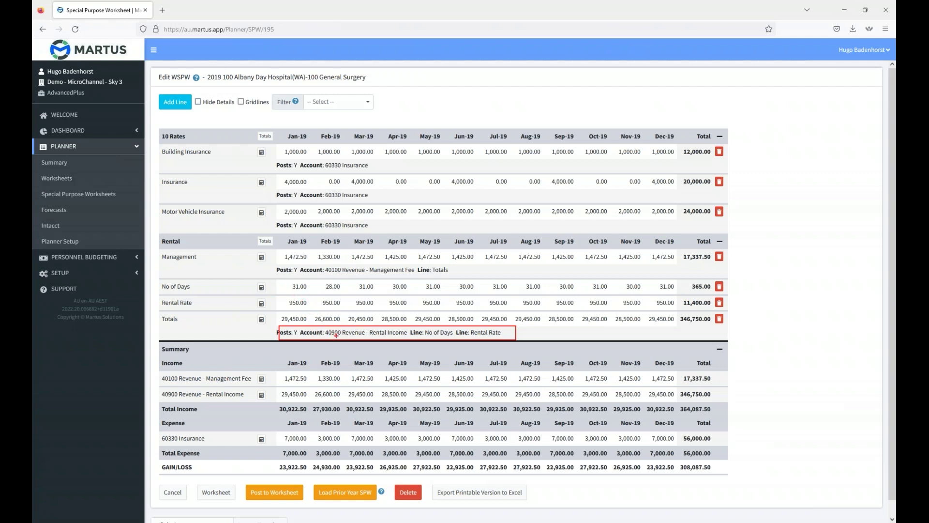
{"action": "left_click_drag", "start_coordinate": [259, 387], "coordinate": [363, 400]}
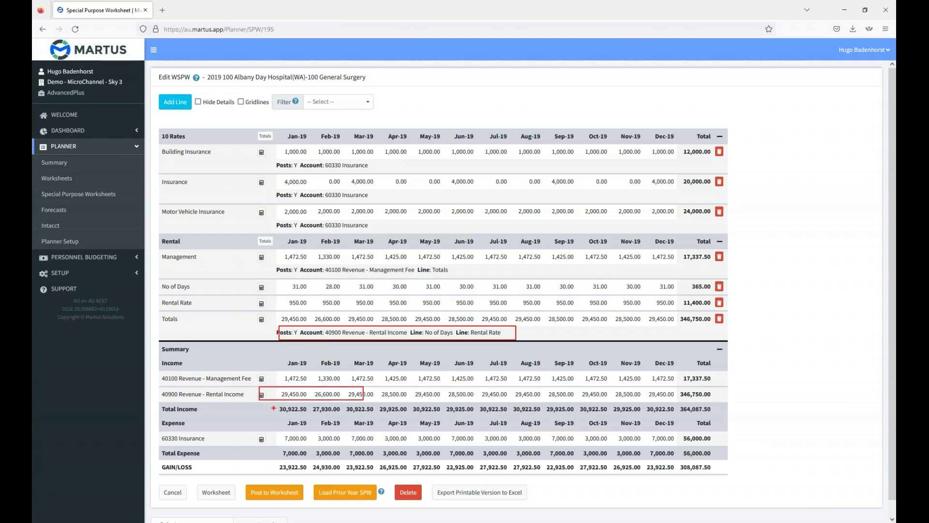
{"action": "key", "text": "Escape"}
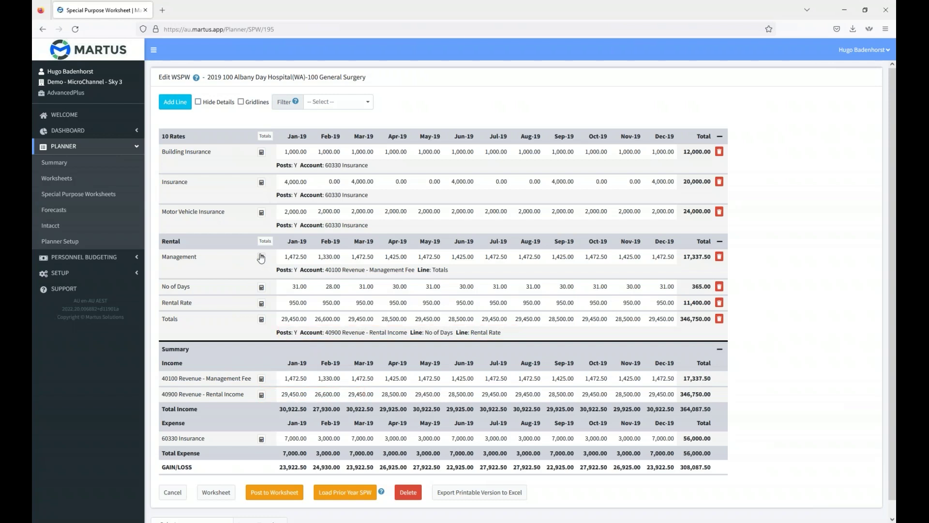
Inspect the formula behind the Management line in the Rental group and close it without saving.
{"action": "left_click", "coordinate": [261, 258]}
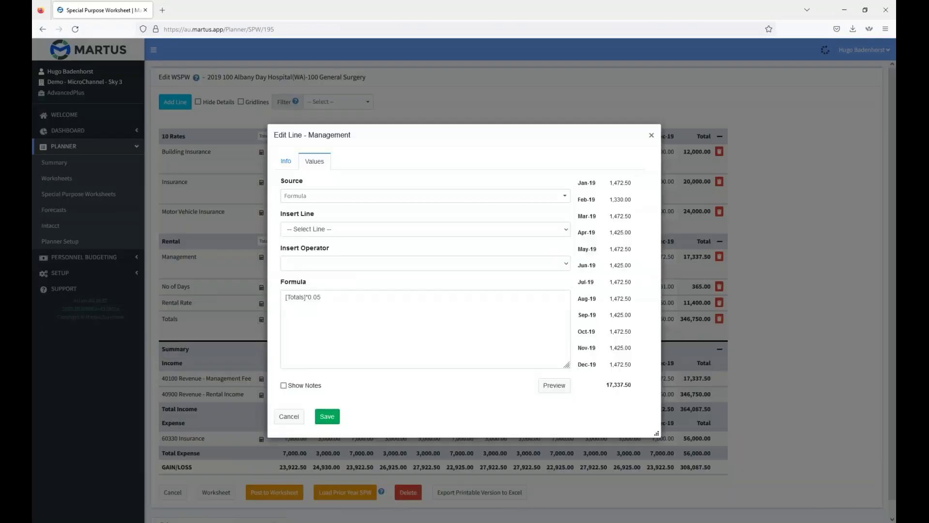
{"action": "double_click", "coordinate": [297, 297]}
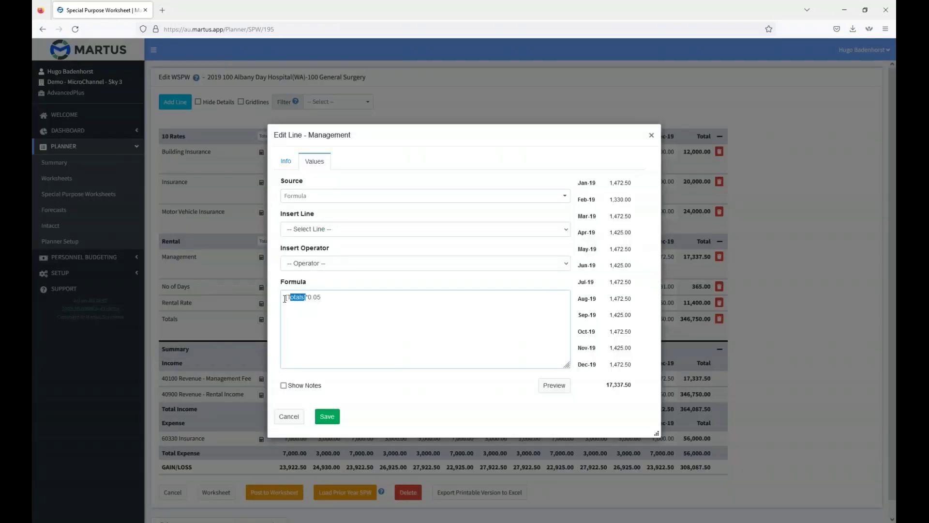
{"action": "left_click", "coordinate": [318, 297]}
{"action": "left_click", "coordinate": [290, 417]}
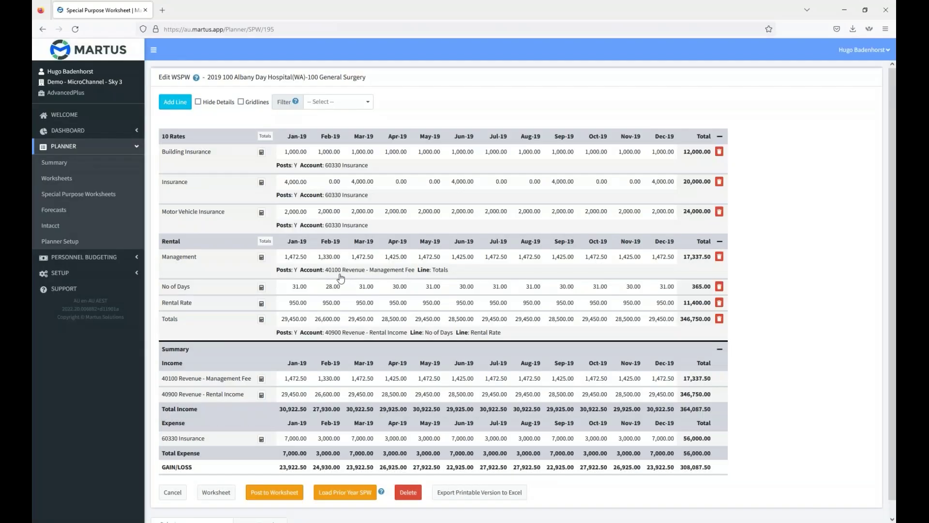
Check the Management line's posting account and trace its values to 40100 Revenue - Management Fee in the Summary.
{"action": "mouse_move", "coordinate": [312, 261]}
{"action": "left_mouse_down"}
{"action": "mouse_move", "coordinate": [345, 273]}
{"action": "mouse_move", "coordinate": [466, 272]}
{"action": "left_mouse_up"}
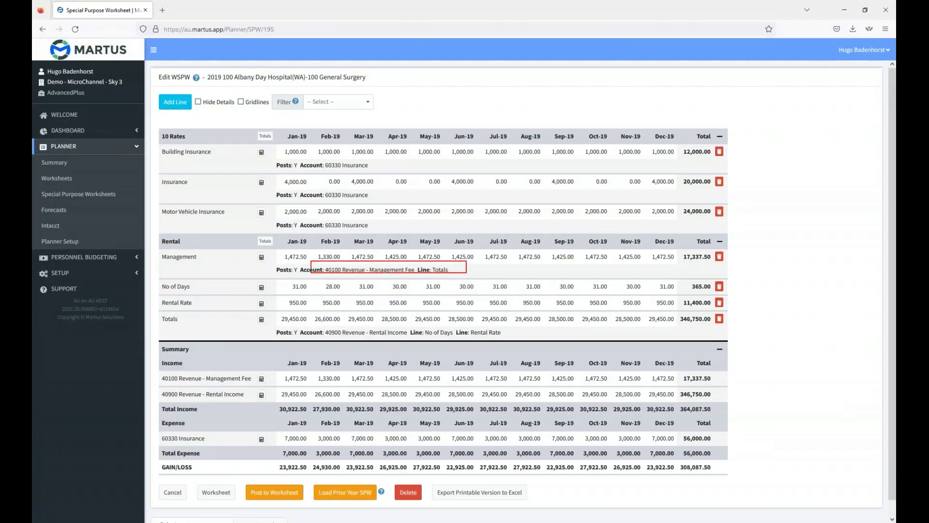
{"action": "left_click_drag", "start_coordinate": [260, 370], "coordinate": [382, 387]}
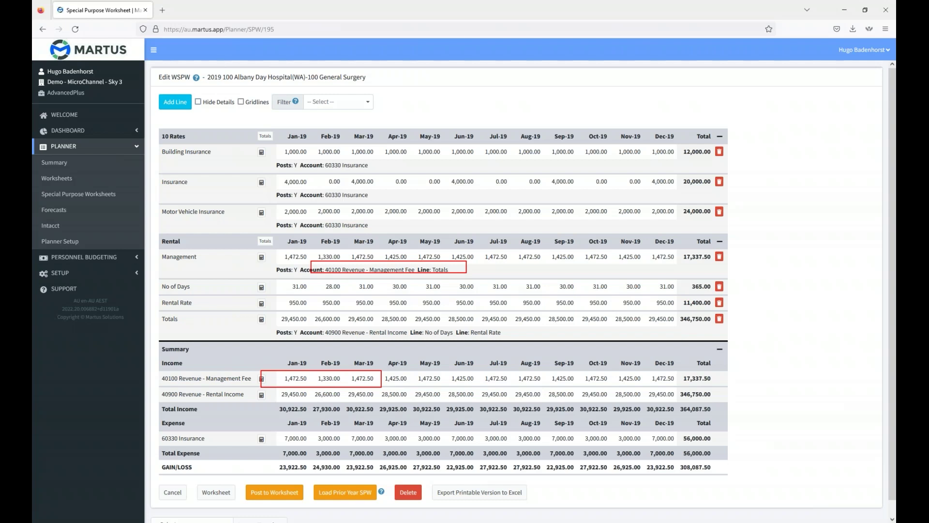
{"action": "key", "text": "Escape"}
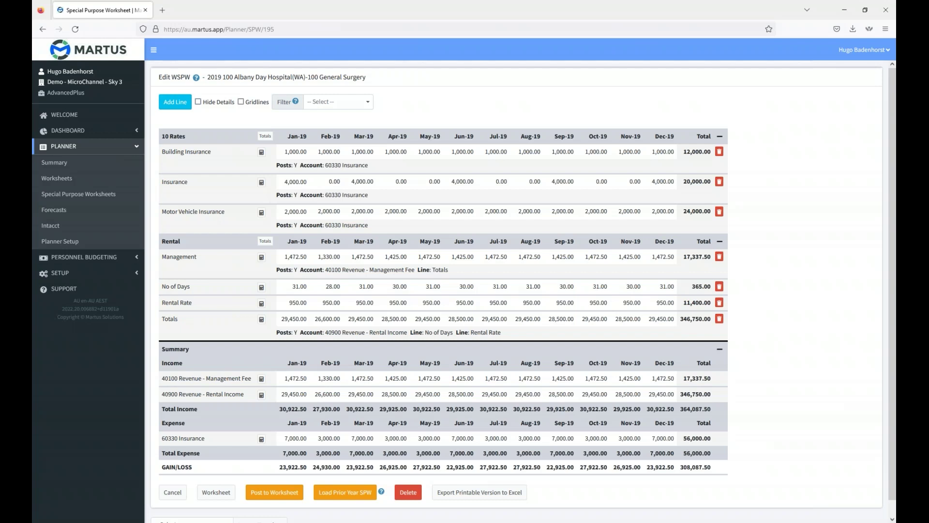
Set the Rental Rate line to a monthly amount of 1,000 starting Jan-19 and save the line.
{"action": "left_click", "coordinate": [261, 305]}
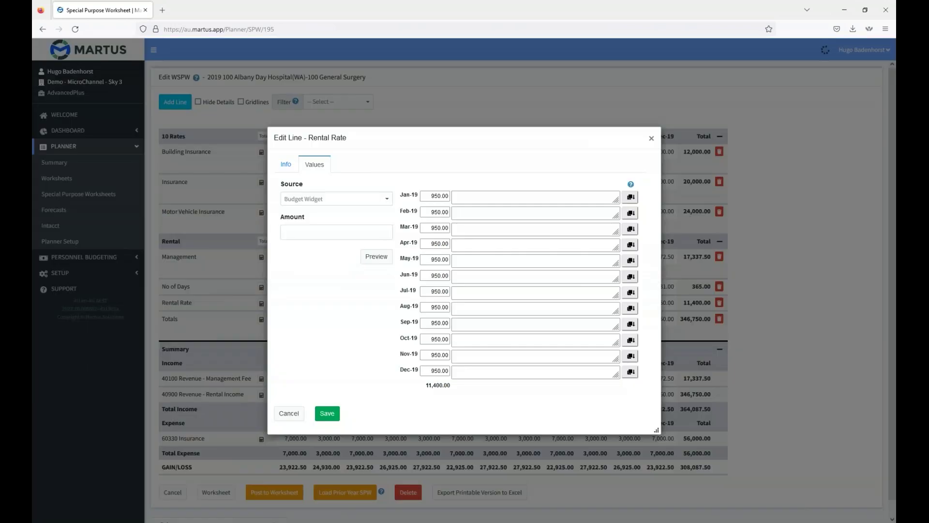
{"action": "left_click", "coordinate": [428, 196]}
{"action": "type", "text": "1000"}
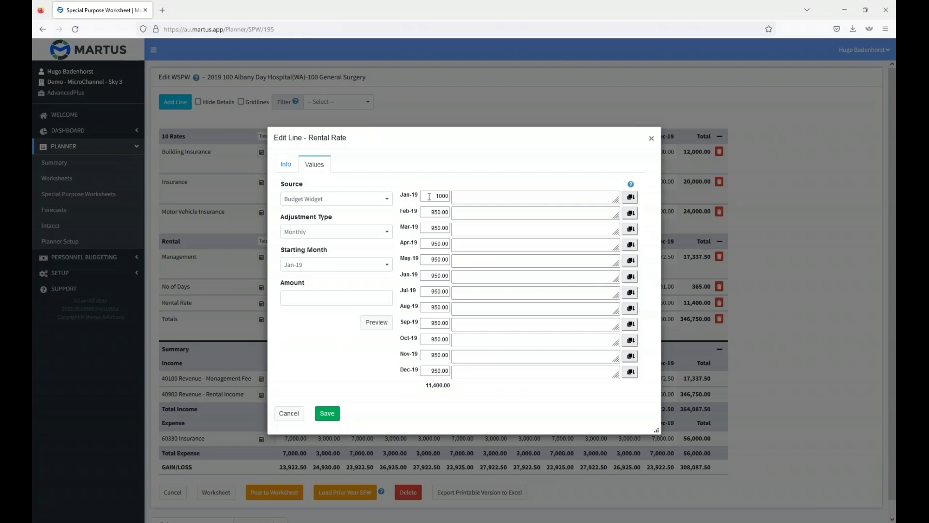
{"action": "left_click", "coordinate": [326, 297]}
{"action": "type", "text": "1000"}
{"action": "left_click", "coordinate": [371, 321]}
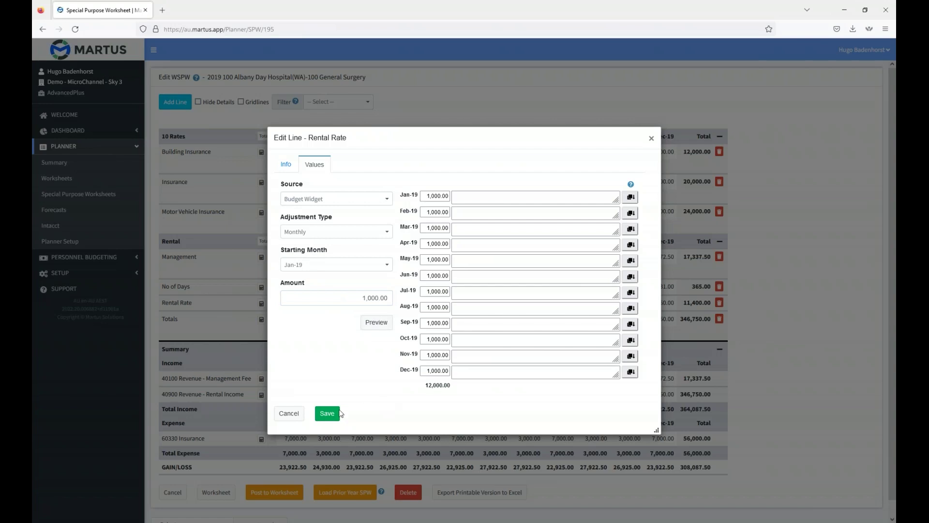
{"action": "left_click_drag", "start_coordinate": [395, 138], "coordinate": [564, 105]}
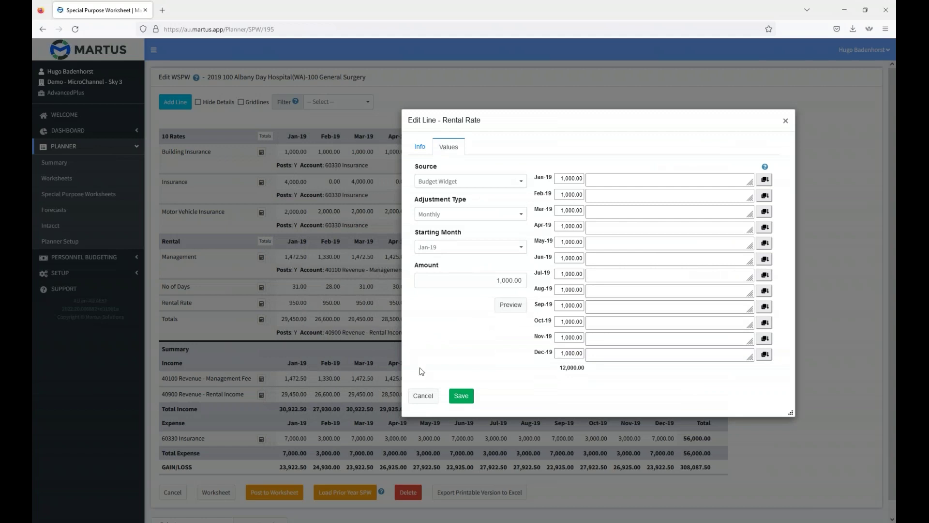
{"action": "left_click", "coordinate": [462, 396]}
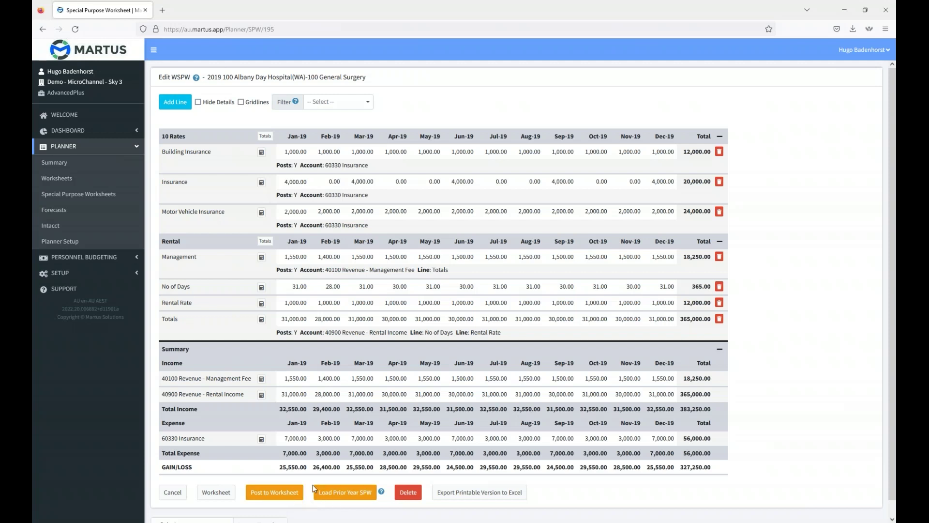
Post the special purpose worksheet's values to the budget worksheet and acknowledge the posting.
{"action": "left_click_drag", "start_coordinate": [312, 478], "coordinate": [386, 504]}
{"action": "left_click", "coordinate": [274, 492]}
{"action": "left_click", "coordinate": [503, 295]}
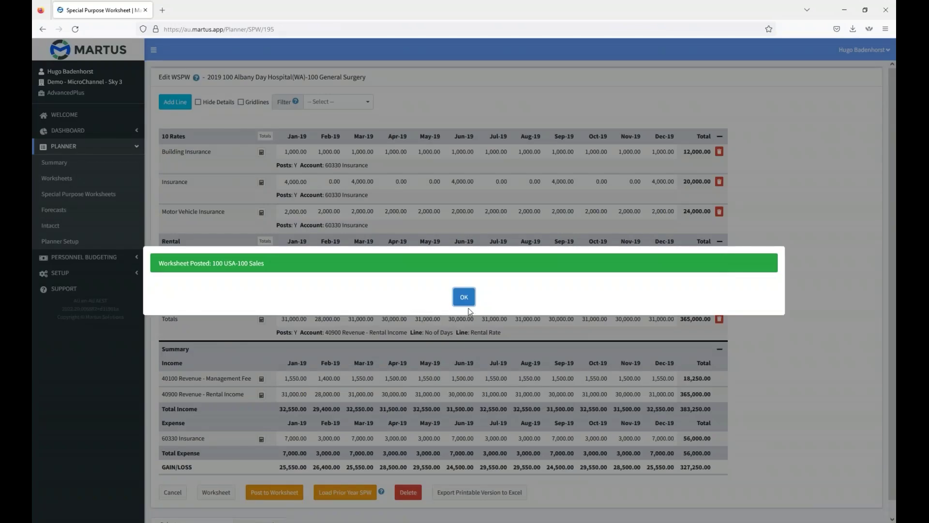
{"action": "left_click", "coordinate": [464, 298]}
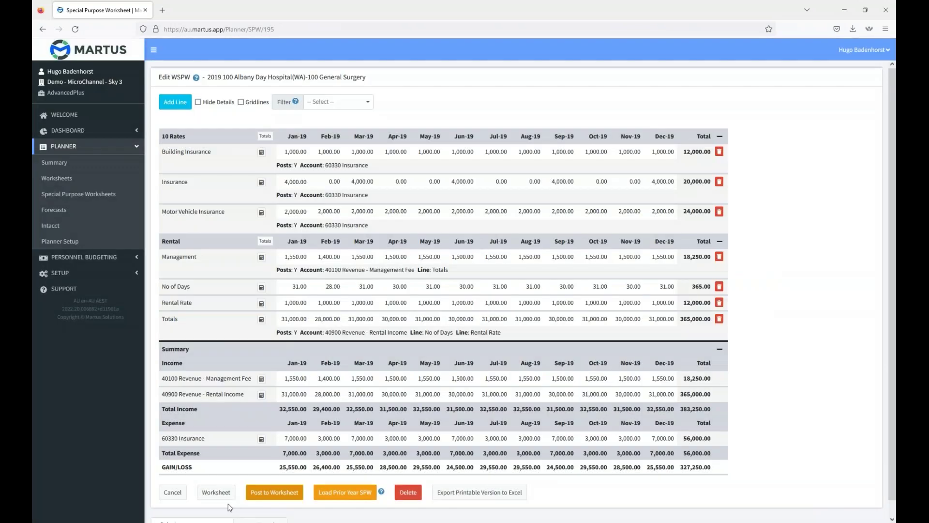
Open the related 2019 budget worksheet and review its posted management fee, rental income and insurance lines.
{"action": "left_click", "coordinate": [213, 494]}
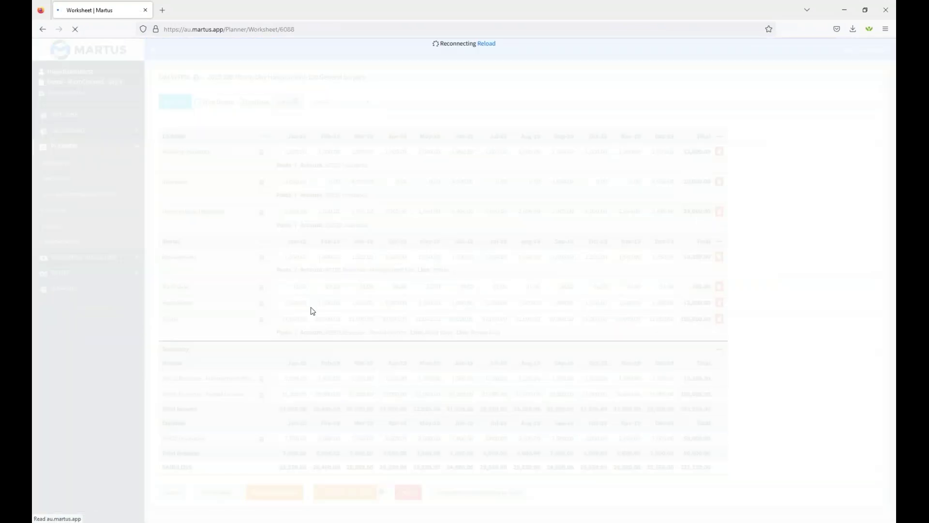
{"action": "scroll", "coordinate": [365, 290], "scroll_direction": "down", "scroll_amount": 2}
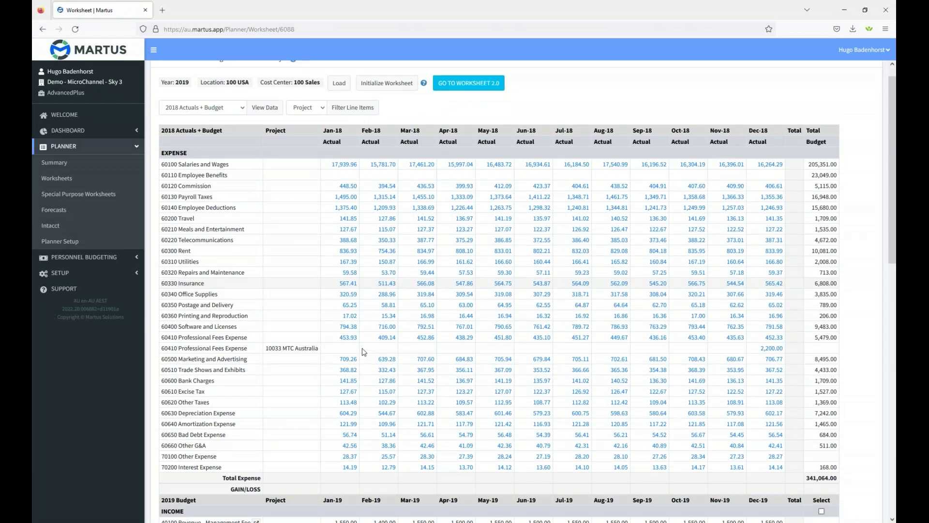
{"action": "scroll", "coordinate": [364, 352], "scroll_direction": "down", "scroll_amount": 3}
{"action": "left_click", "coordinate": [356, 425]}
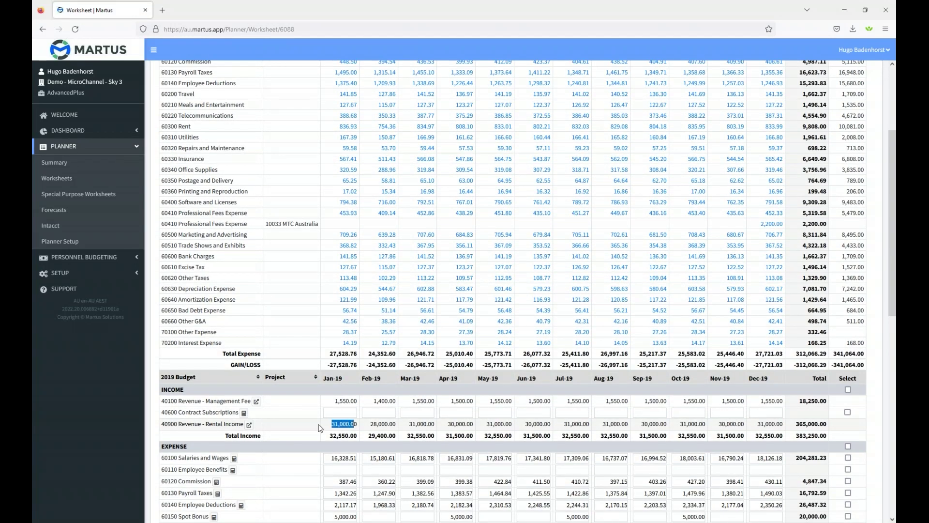
{"action": "left_click", "coordinate": [348, 412]}
{"action": "scroll", "coordinate": [334, 382], "scroll_direction": "down", "scroll_amount": 1}
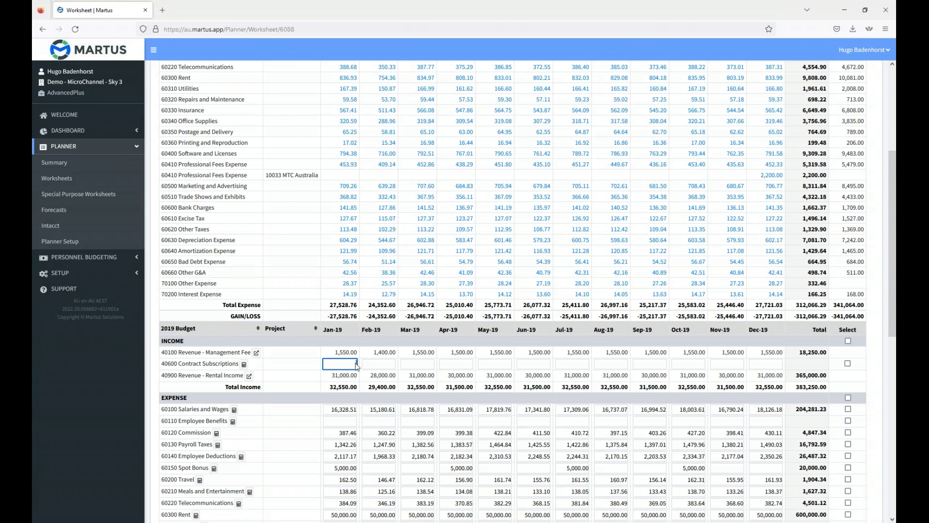
{"action": "scroll", "coordinate": [527, 291], "scroll_direction": "down", "scroll_amount": 1}
{"action": "scroll", "coordinate": [513, 291], "scroll_direction": "down", "scroll_amount": 8}
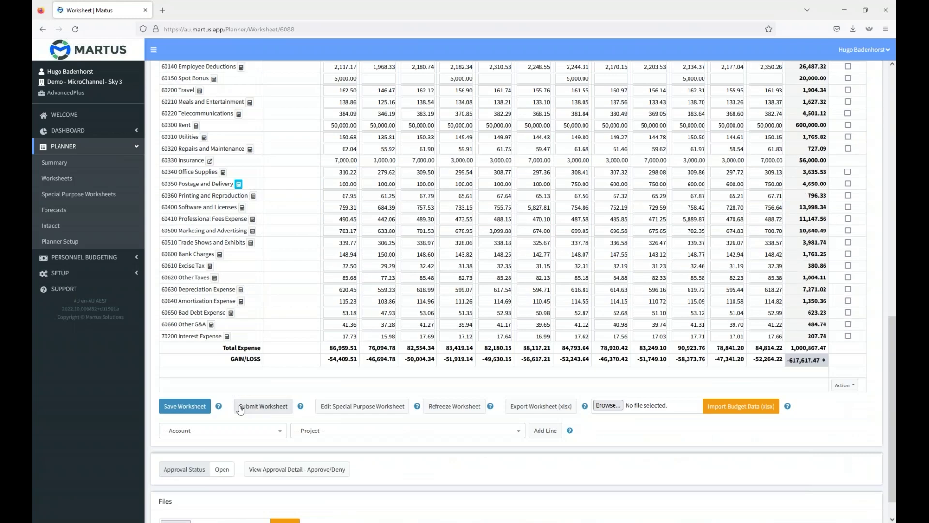
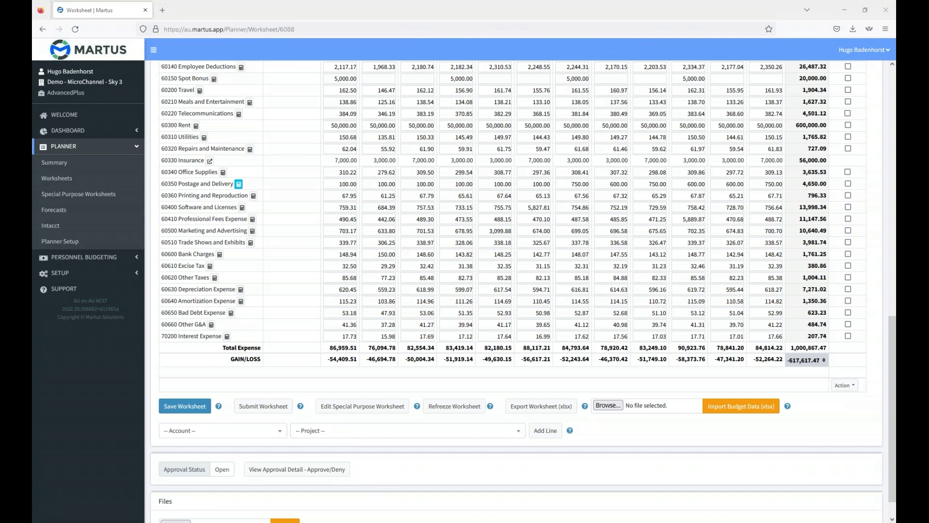
Examine the personnel-related expense lines from 60100 Salaries and Wages to 60150 Spot Bonus in the 2019 budget.
{"action": "scroll", "coordinate": [290, 374], "scroll_direction": "up", "scroll_amount": 3}
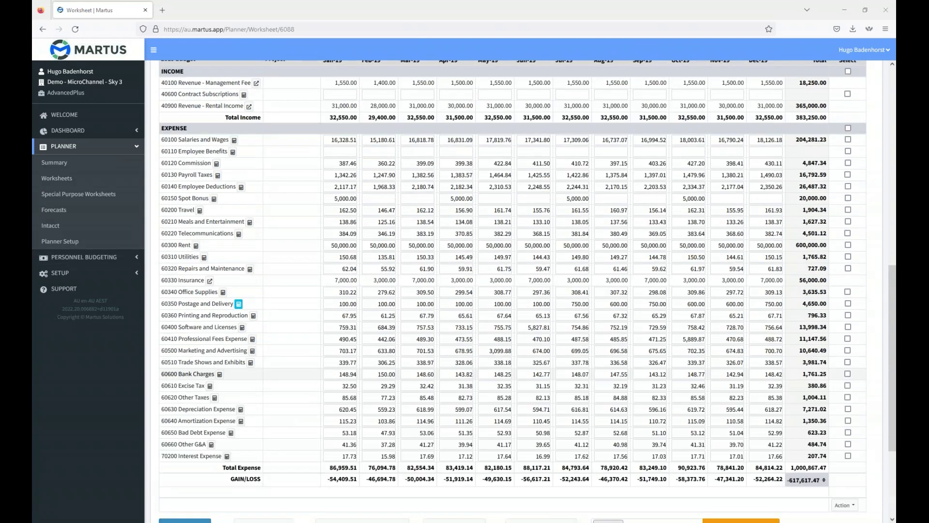
{"action": "scroll", "coordinate": [532, 271], "scroll_direction": "up", "scroll_amount": 2}
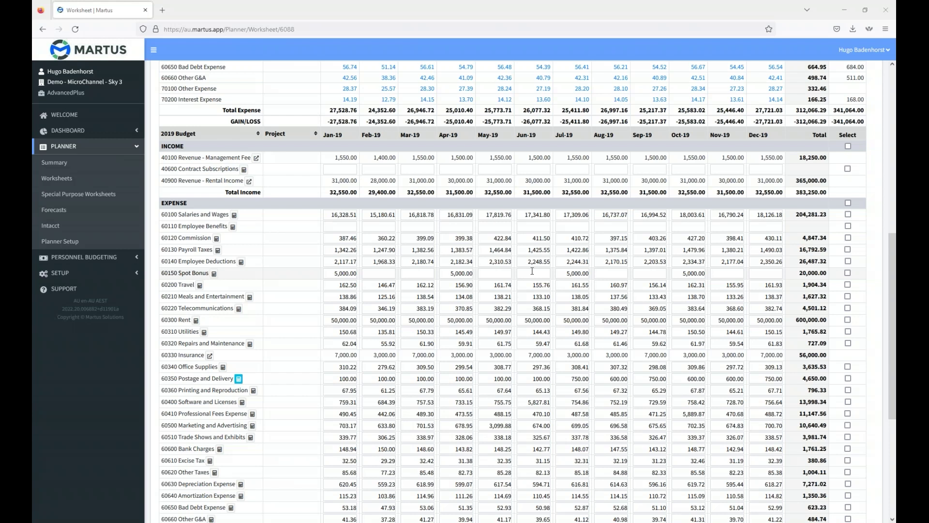
{"action": "mouse_move", "coordinate": [158, 210]}
{"action": "left_mouse_down"}
{"action": "mouse_move", "coordinate": [262, 255]}
{"action": "mouse_move", "coordinate": [379, 271]}
{"action": "mouse_move", "coordinate": [510, 284]}
{"action": "mouse_move", "coordinate": [862, 287]}
{"action": "left_mouse_up"}
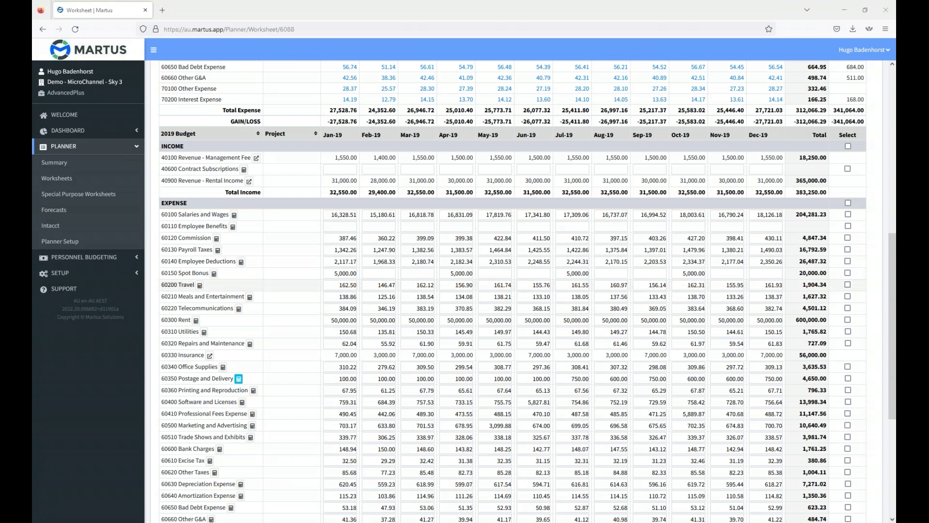
Review the personnel budgeting areas and the first employee's record in the Employees list, closing the record without saving.
{"action": "left_click", "coordinate": [85, 257]}
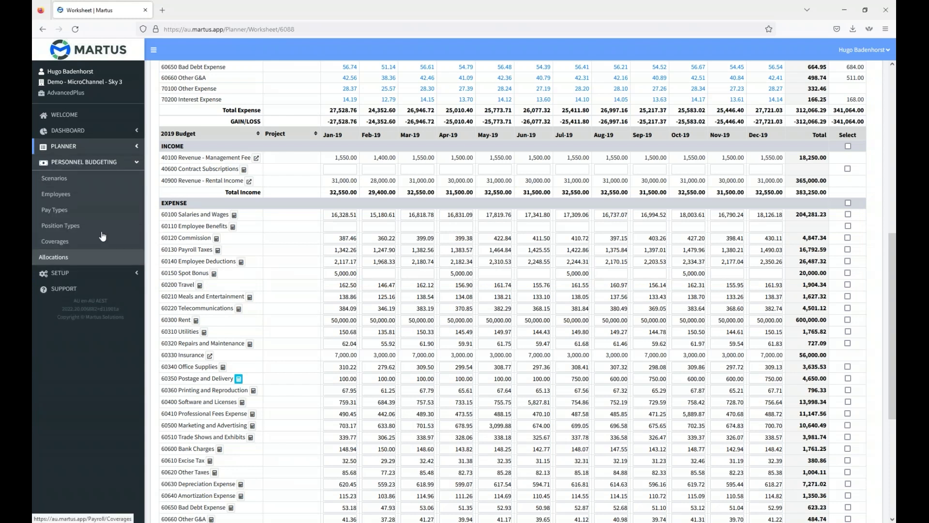
{"action": "left_click", "coordinate": [41, 179]}
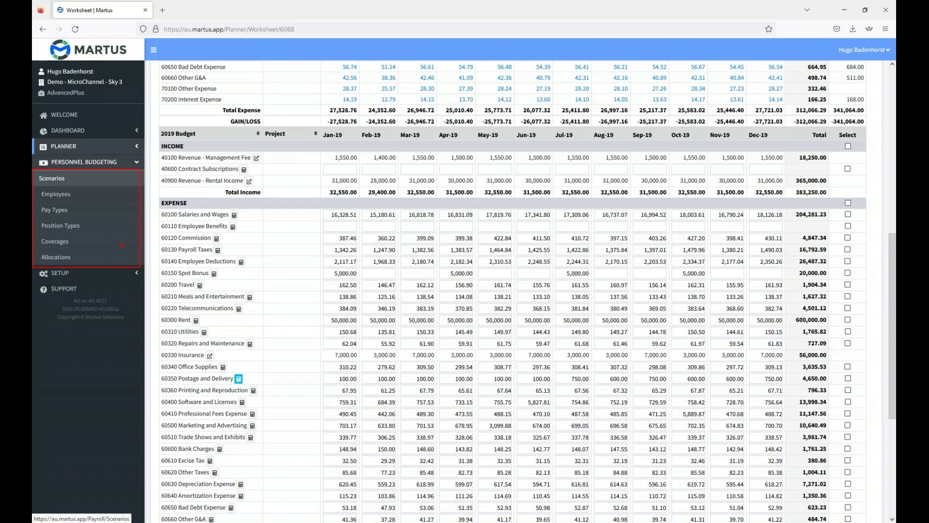
{"action": "left_click", "coordinate": [57, 194]}
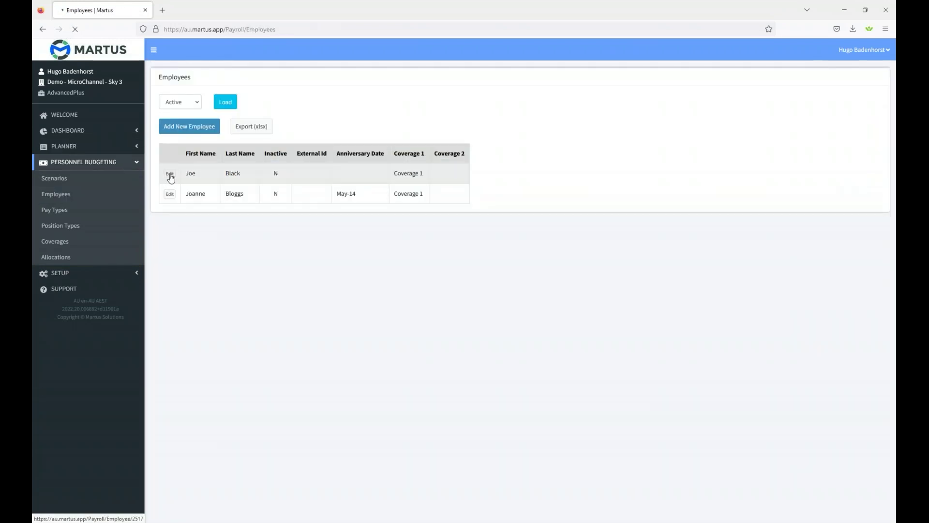
{"action": "left_click", "coordinate": [170, 175]}
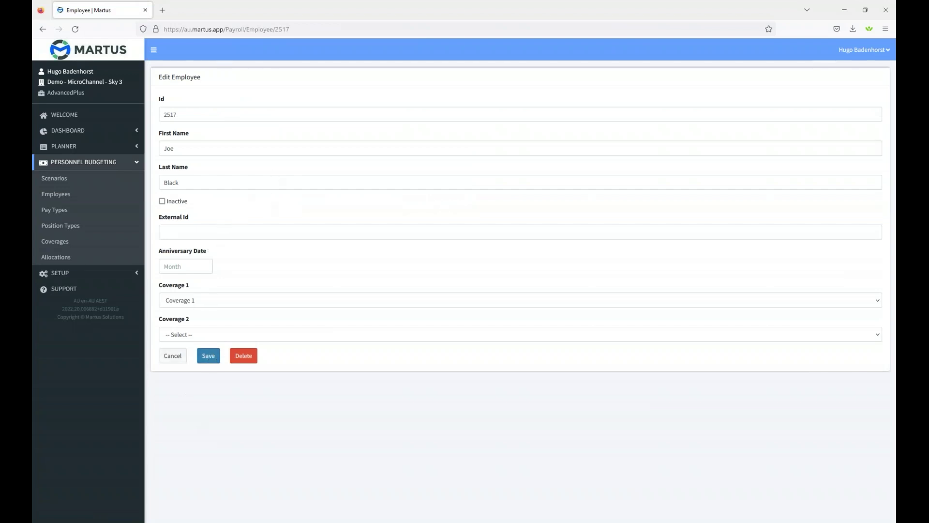
{"action": "left_click", "coordinate": [172, 359]}
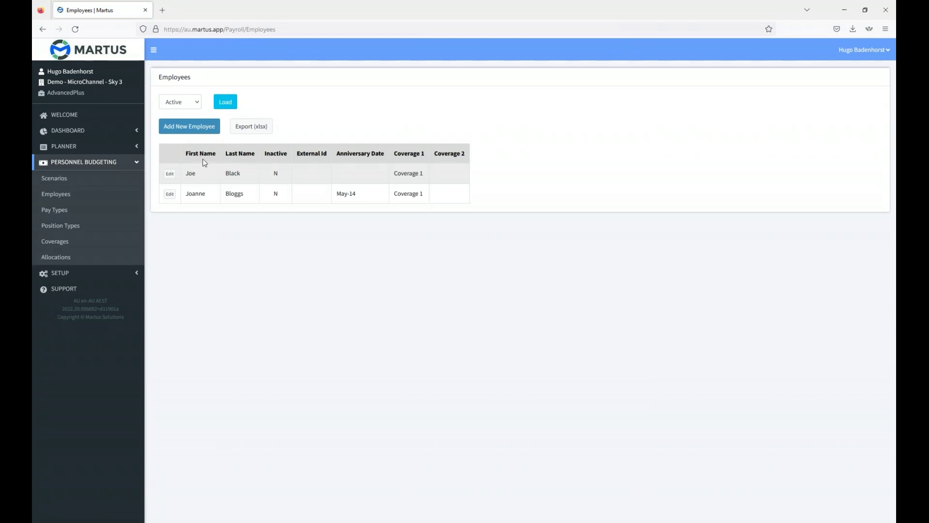
Review the Pay Types list, including Wages - Salary, Bonus and Super and the accounts they use.
{"action": "left_click", "coordinate": [57, 211]}
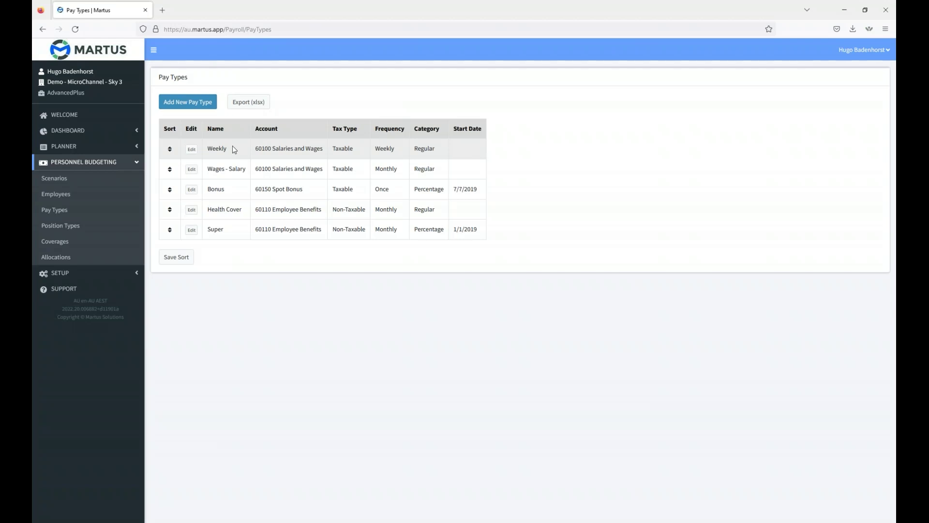
{"action": "double_click", "coordinate": [220, 171]}
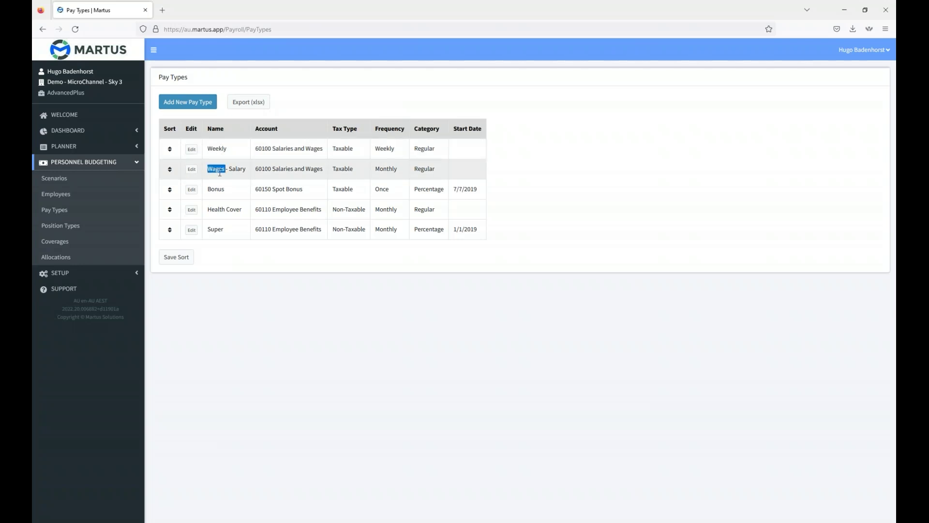
{"action": "double_click", "coordinate": [215, 189]}
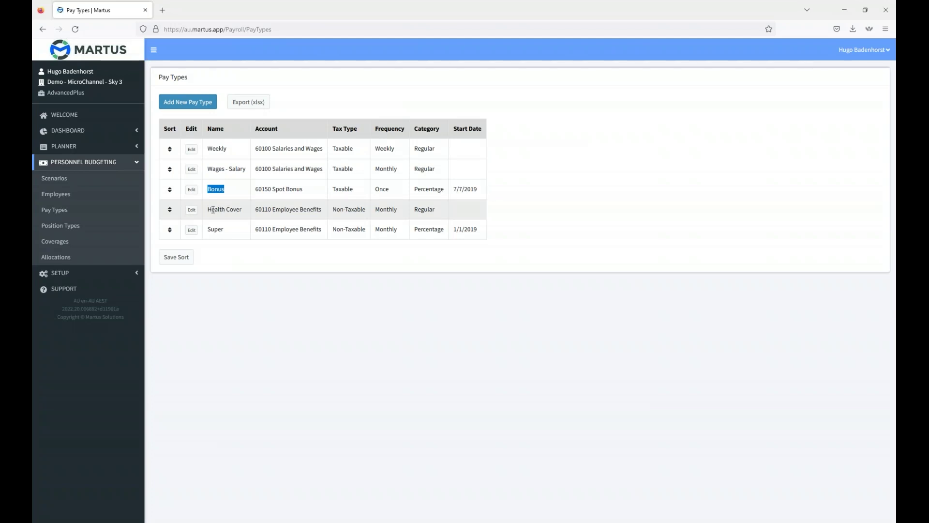
{"action": "double_click", "coordinate": [214, 229]}
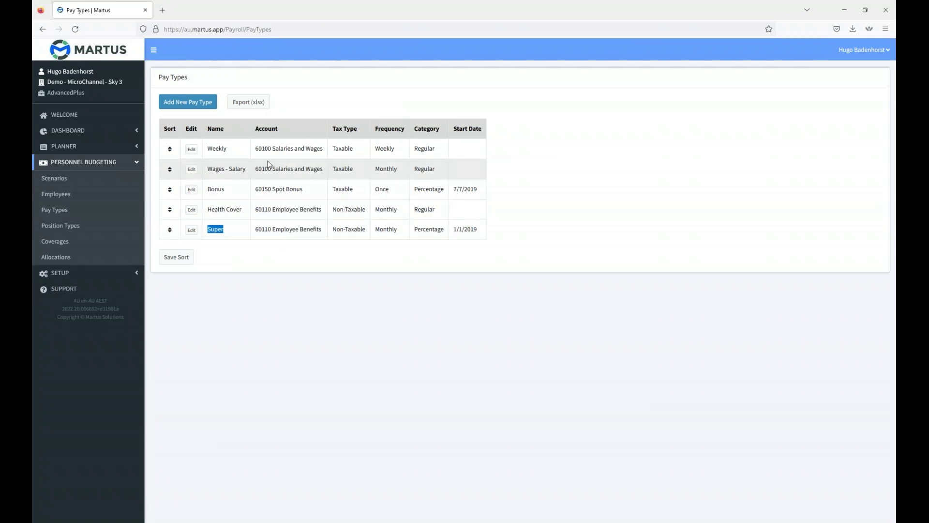
Inspect the Weekly pay type's account, frequency and dependent pay types, and leave it without saving.
{"action": "left_click", "coordinate": [191, 150]}
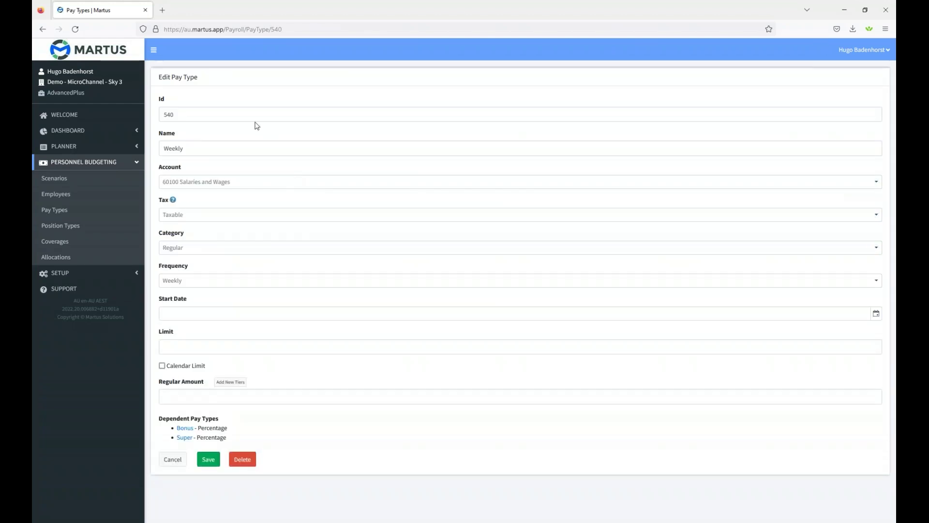
{"action": "left_click", "coordinate": [242, 185]}
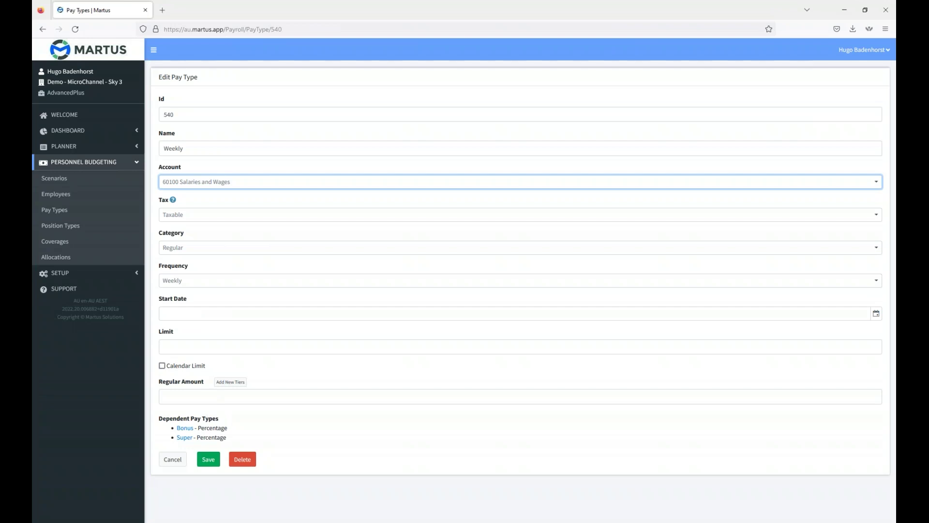
{"action": "left_click_drag", "start_coordinate": [163, 418], "coordinate": [218, 417]}
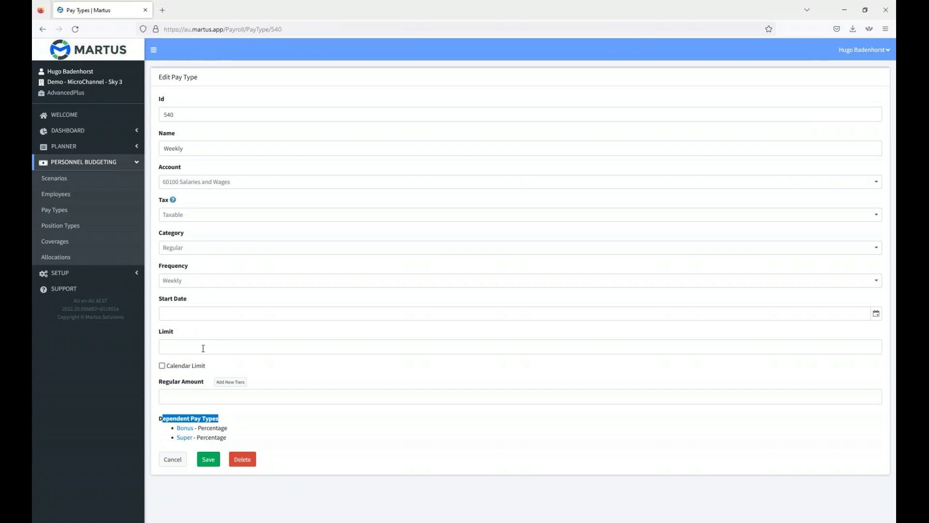
{"action": "left_click", "coordinate": [179, 458]}
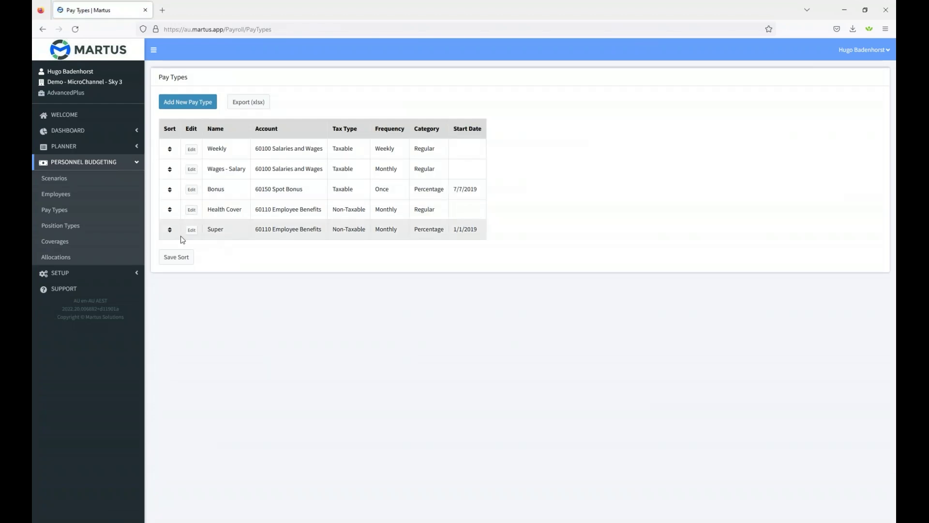
View the Position Types list and the details of the Man position type, closing it without saving.
{"action": "left_click", "coordinate": [53, 231]}
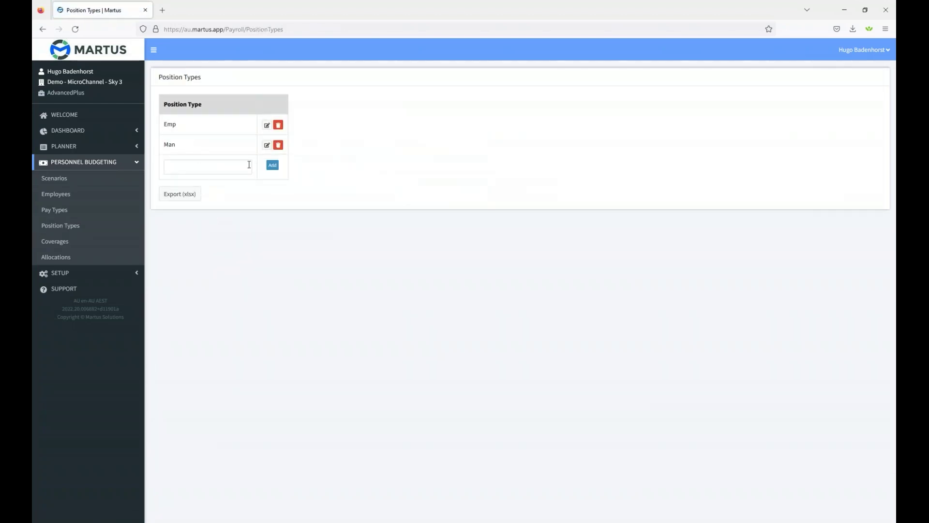
{"action": "left_click", "coordinate": [267, 145]}
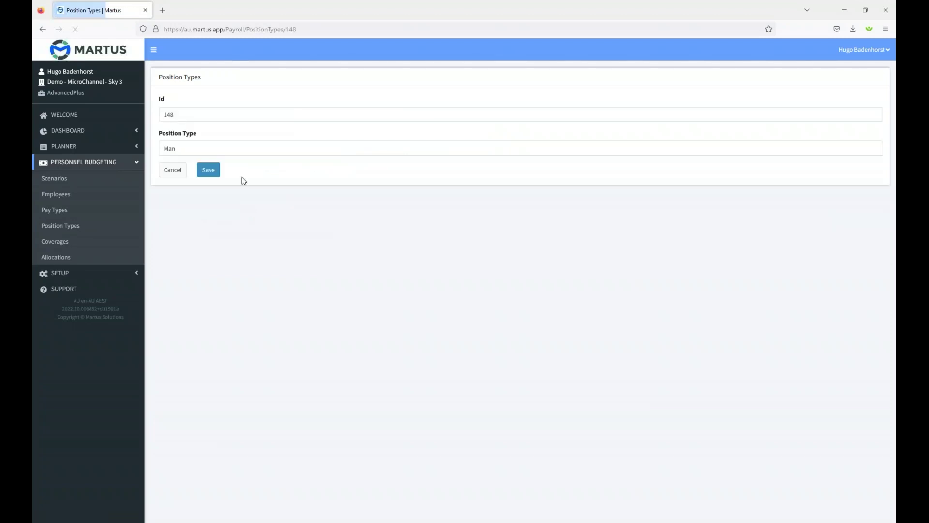
{"action": "left_click", "coordinate": [179, 172]}
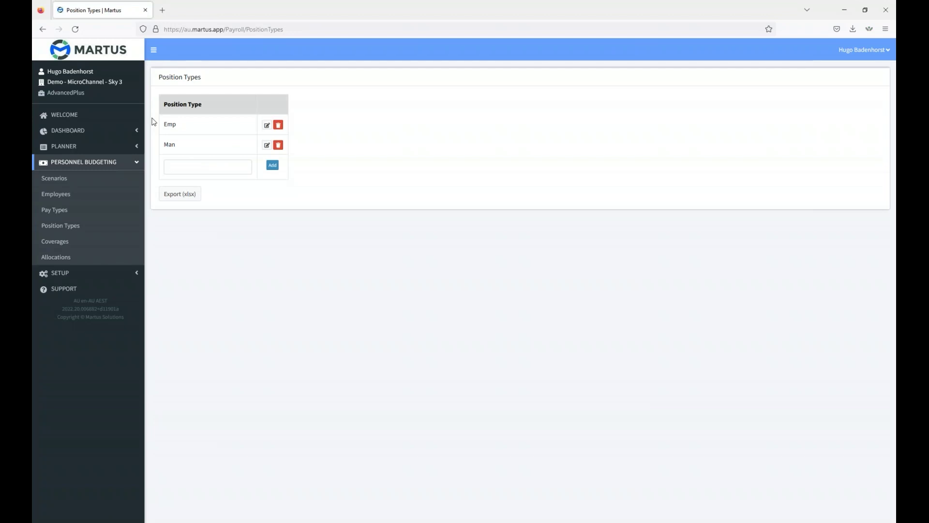
View the Coverages list and the Split segment of the Project split allocation, including its source lines and project targets.
{"action": "left_click", "coordinate": [58, 245]}
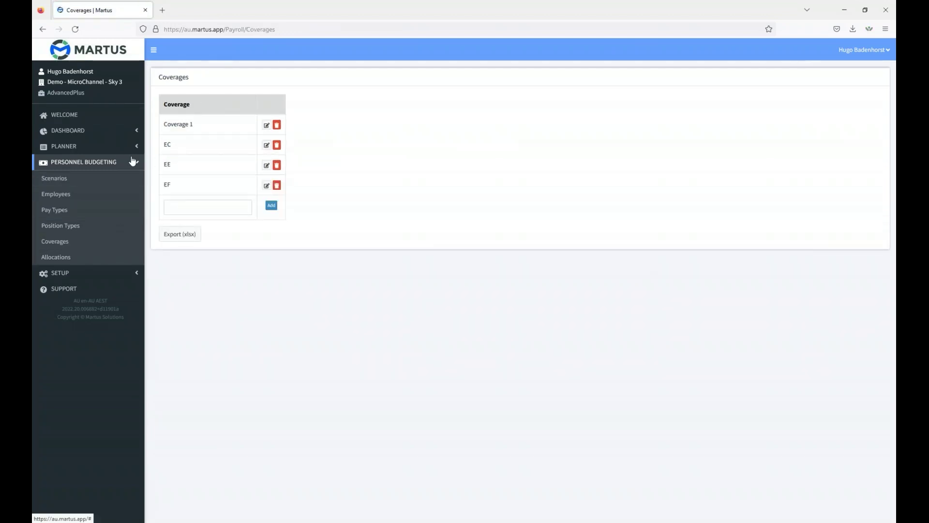
{"action": "left_click", "coordinate": [55, 261]}
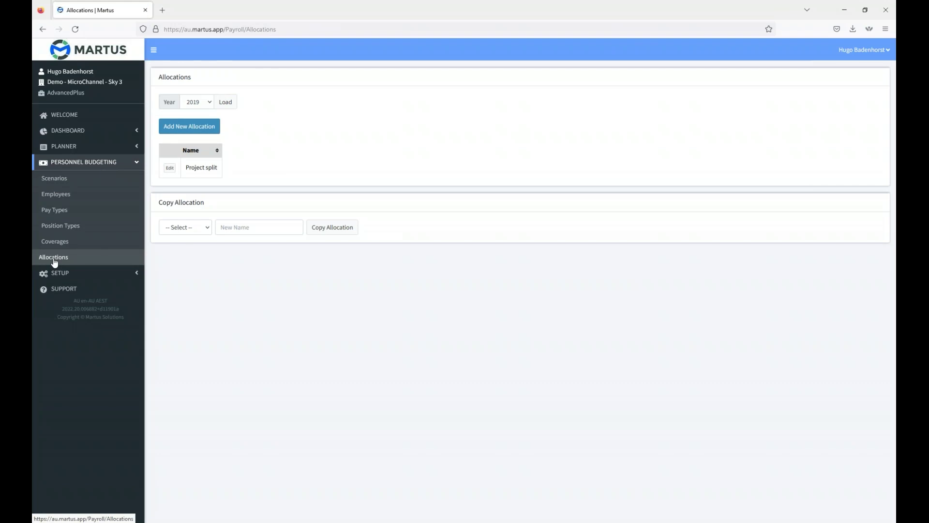
{"action": "left_click", "coordinate": [169, 167]}
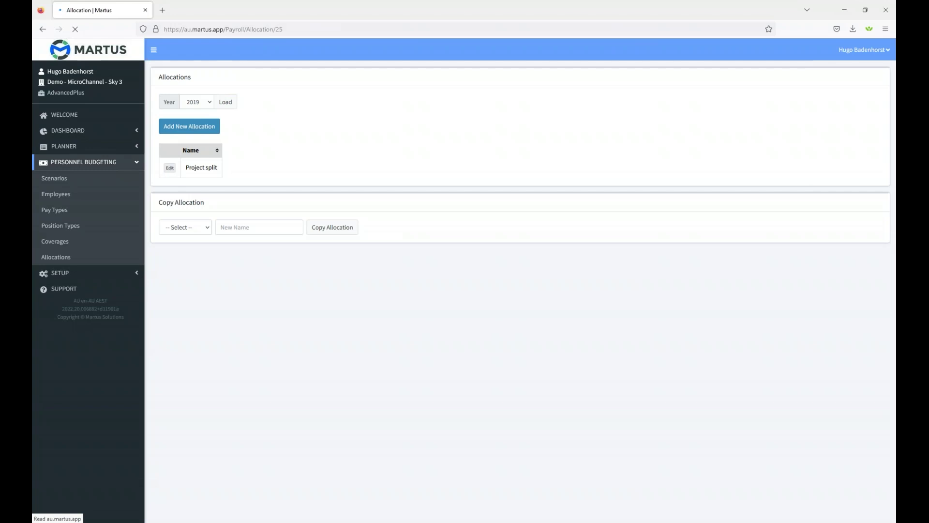
{"action": "left_click", "coordinate": [186, 167]}
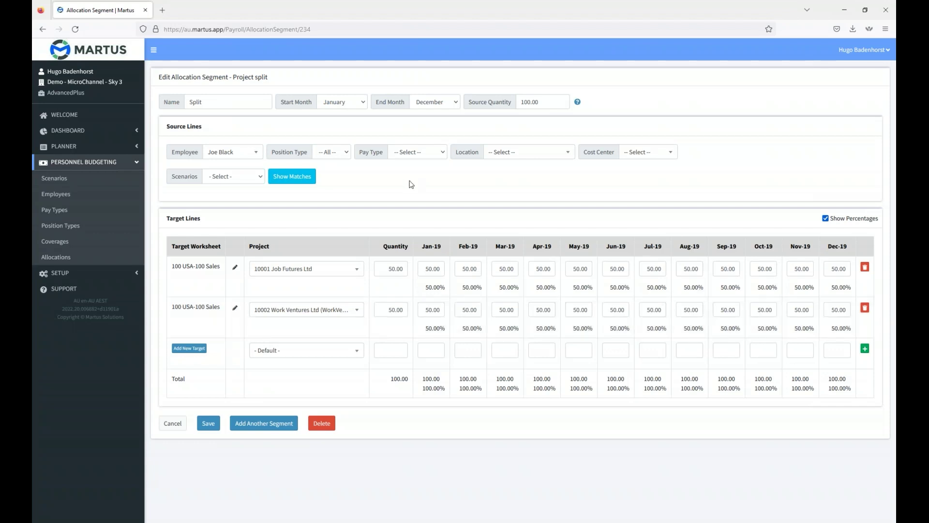
Review the 2019 Salary (Default) scenario with its locking, copying and pay data export and import options.
{"action": "left_click", "coordinate": [55, 178]}
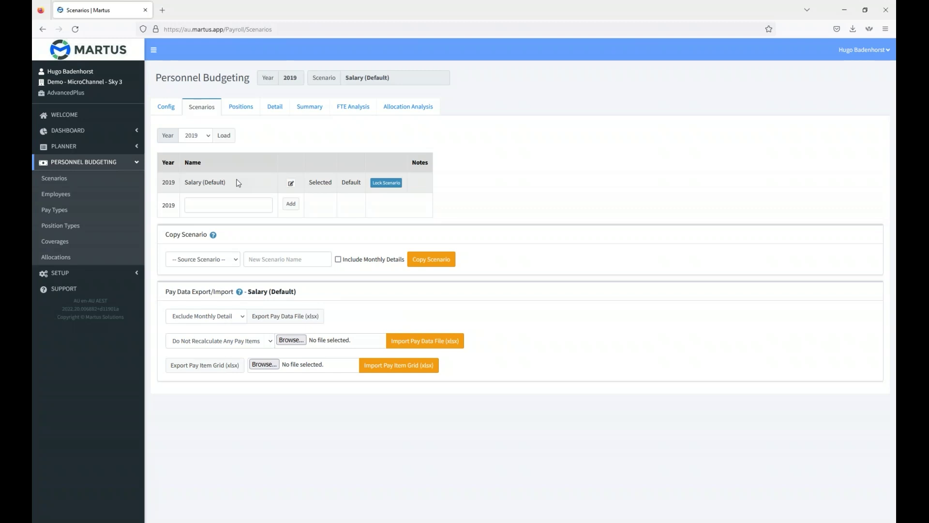
{"action": "left_click", "coordinate": [386, 183]}
{"action": "left_click", "coordinate": [534, 296]}
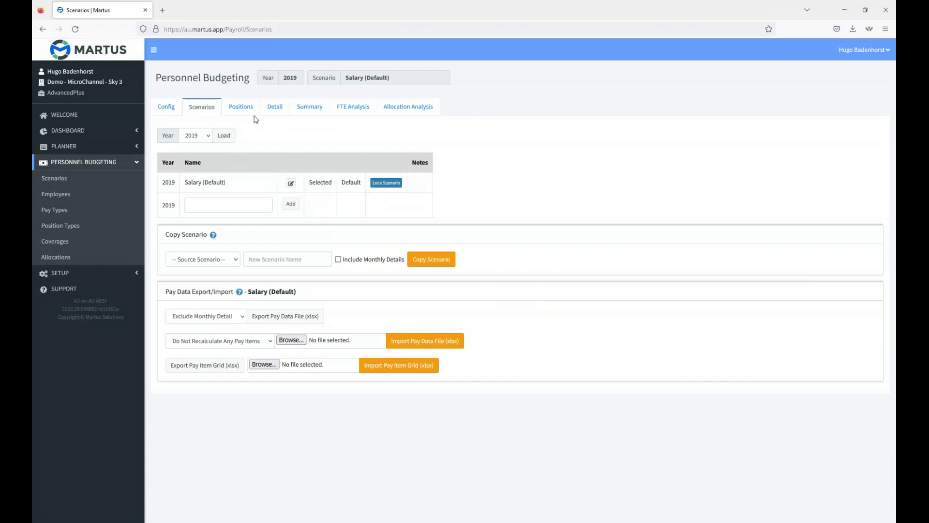
Inspect the Level 1 1 position's record and pay items in the Positions list, leaving it without saving.
{"action": "left_click", "coordinate": [236, 110]}
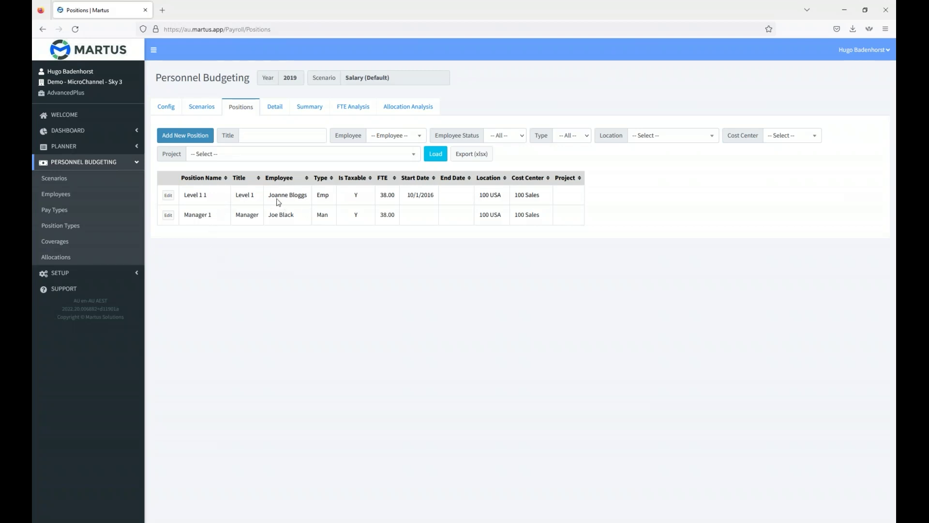
{"action": "left_click", "coordinate": [168, 196]}
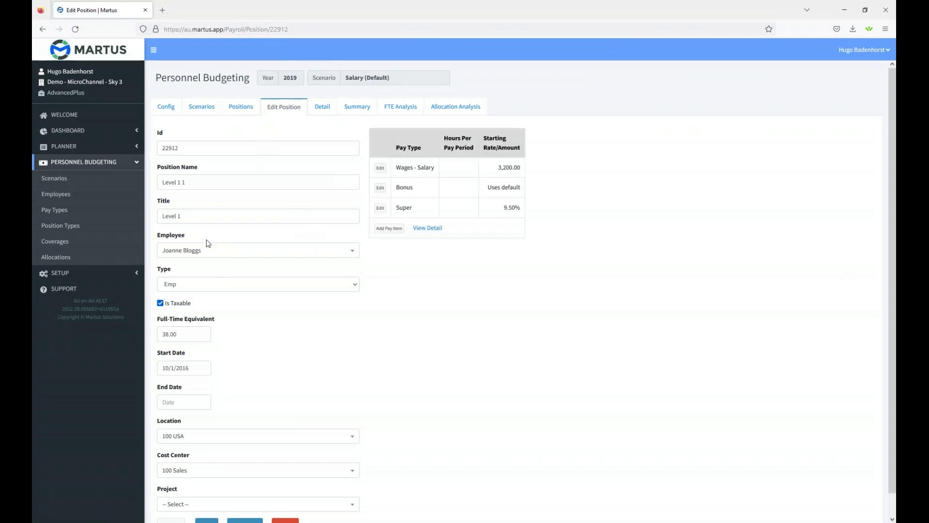
{"action": "scroll", "coordinate": [208, 243], "scroll_direction": "down", "scroll_amount": 1}
{"action": "left_click", "coordinate": [187, 263]}
{"action": "left_click", "coordinate": [188, 264]}
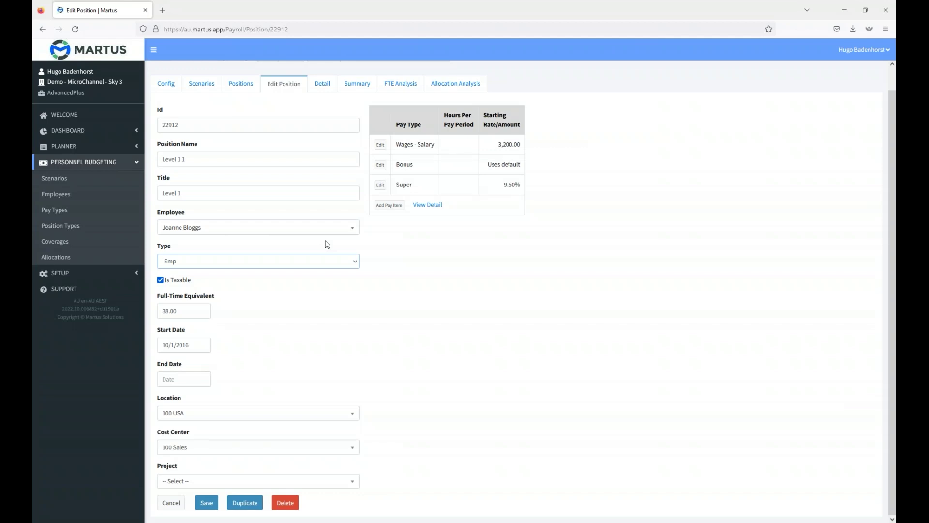
{"action": "left_click", "coordinate": [170, 502]}
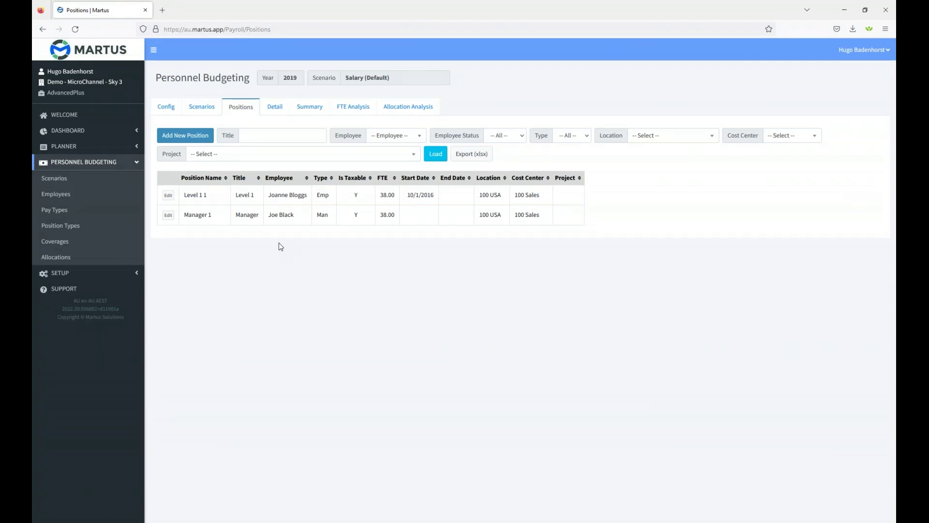
Load the unfiltered personnel budgeting detail and look through the position name, employee and position type filter choices.
{"action": "left_click", "coordinate": [273, 107]}
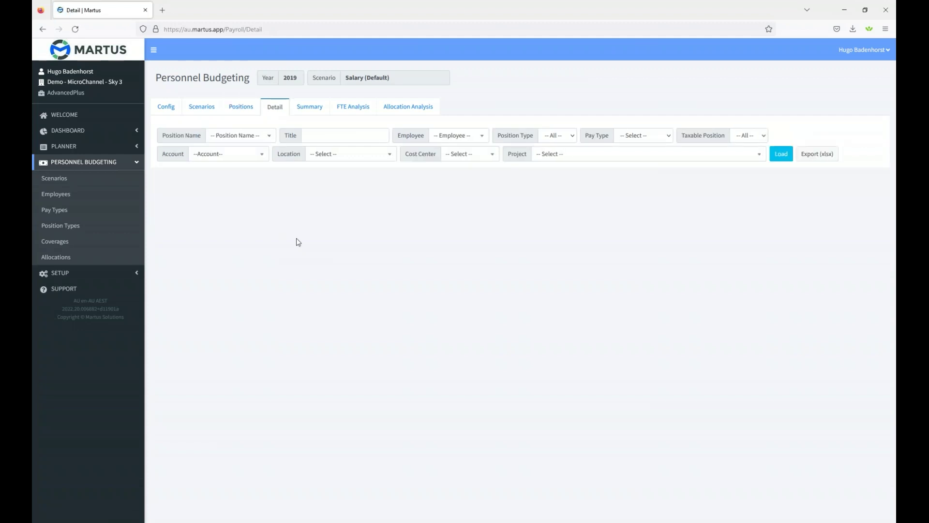
{"action": "left_click", "coordinate": [780, 154]}
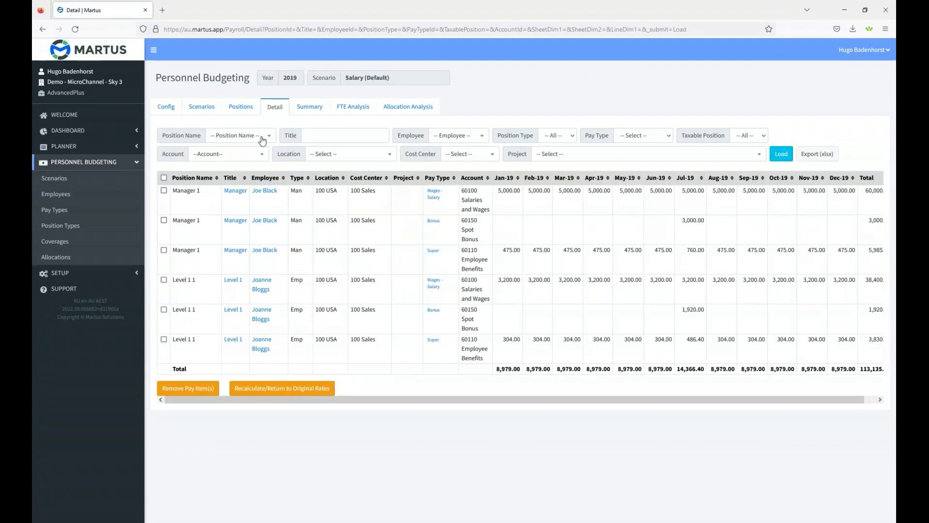
{"action": "left_click", "coordinate": [242, 135]}
{"action": "left_click", "coordinate": [260, 140]}
{"action": "left_click", "coordinate": [474, 139]}
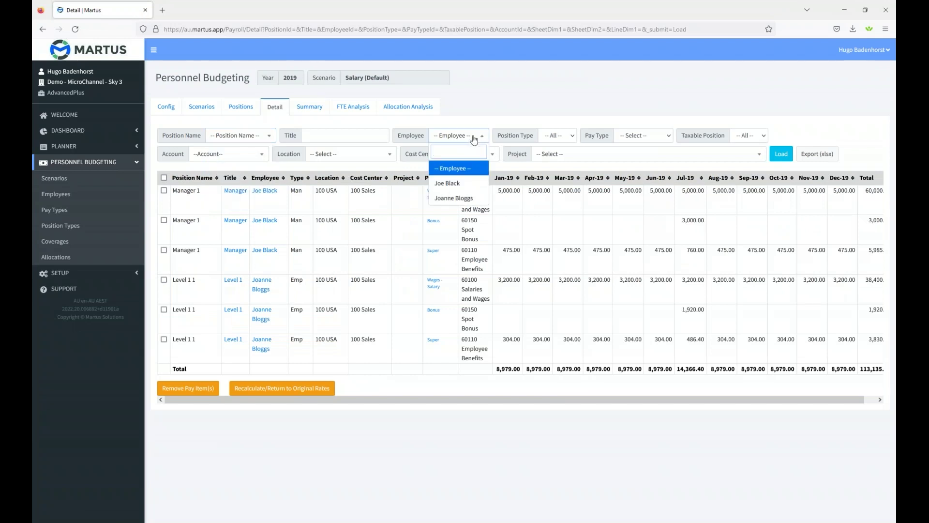
{"action": "left_click", "coordinate": [474, 140]}
{"action": "left_click", "coordinate": [561, 138]}
{"action": "left_click", "coordinate": [556, 136]}
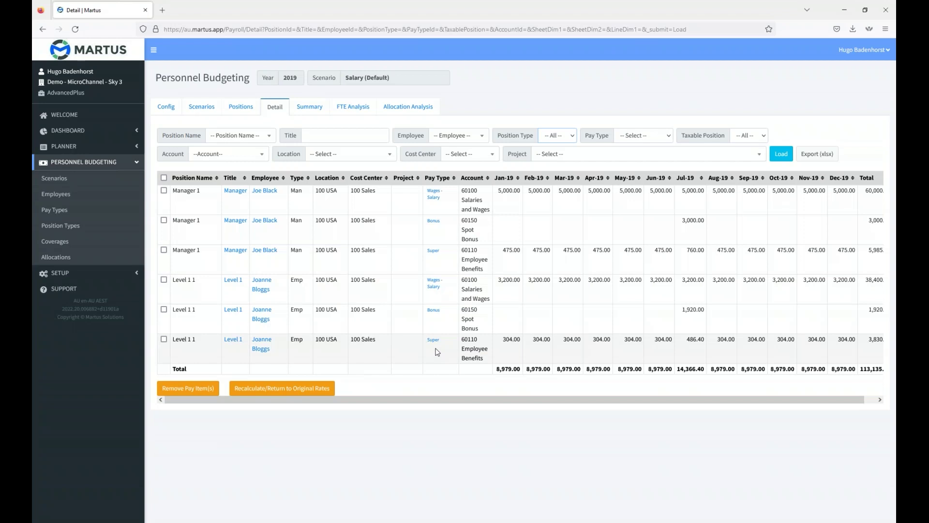
Examine the pay types, their accounts and the monthly amounts in the personnel detail.
{"action": "mouse_move", "coordinate": [421, 183]}
{"action": "left_mouse_down"}
{"action": "mouse_move", "coordinate": [454, 281]}
{"action": "mouse_move", "coordinate": [453, 352]}
{"action": "left_mouse_up"}
{"action": "mouse_move", "coordinate": [457, 183]}
{"action": "left_mouse_down"}
{"action": "mouse_move", "coordinate": [475, 217]}
{"action": "mouse_move", "coordinate": [497, 368]}
{"action": "left_mouse_up"}
{"action": "mouse_move", "coordinate": [492, 180]}
{"action": "left_mouse_down"}
{"action": "mouse_move", "coordinate": [717, 377]}
{"action": "mouse_move", "coordinate": [839, 398]}
{"action": "mouse_move", "coordinate": [895, 398]}
{"action": "mouse_move", "coordinate": [894, 390]}
{"action": "left_mouse_up"}
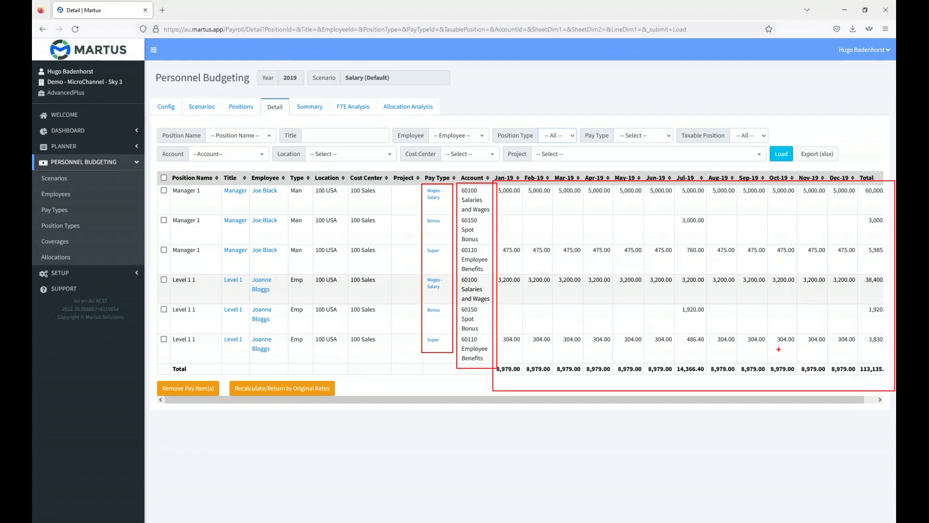
{"action": "key", "text": "Escape"}
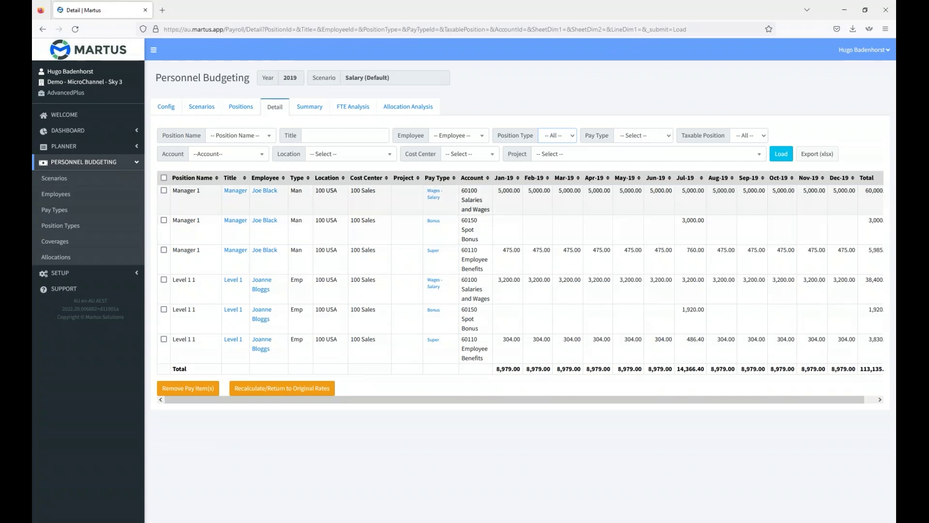
Review the Salary Summary amounts by account and choose 2019 Budget from Intacct - July 2 as the existing budget for posting.
{"action": "left_click", "coordinate": [307, 110]}
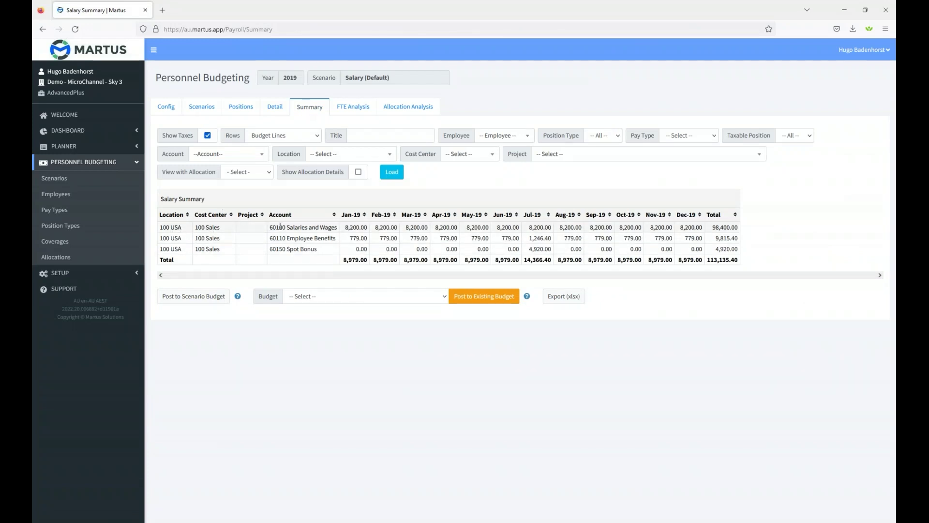
{"action": "left_click_drag", "start_coordinate": [273, 227], "coordinate": [312, 227]}
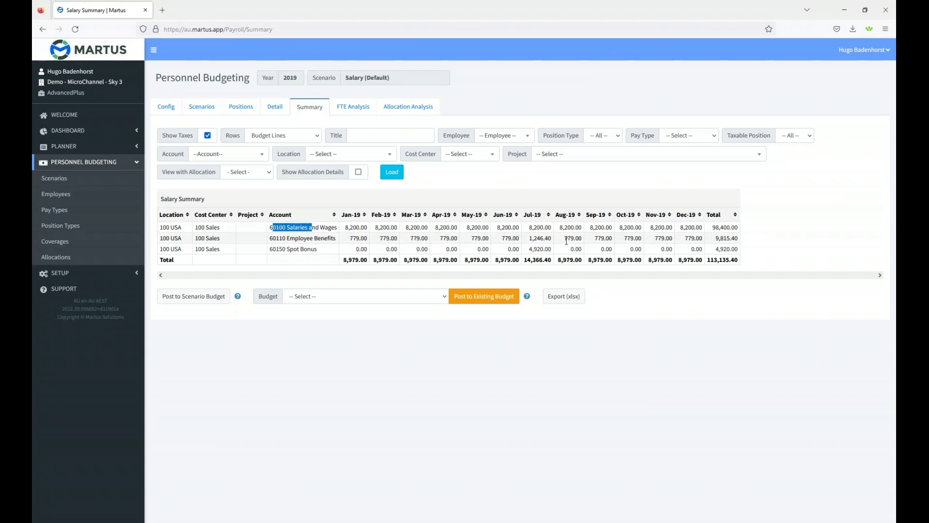
{"action": "left_click", "coordinate": [323, 226]}
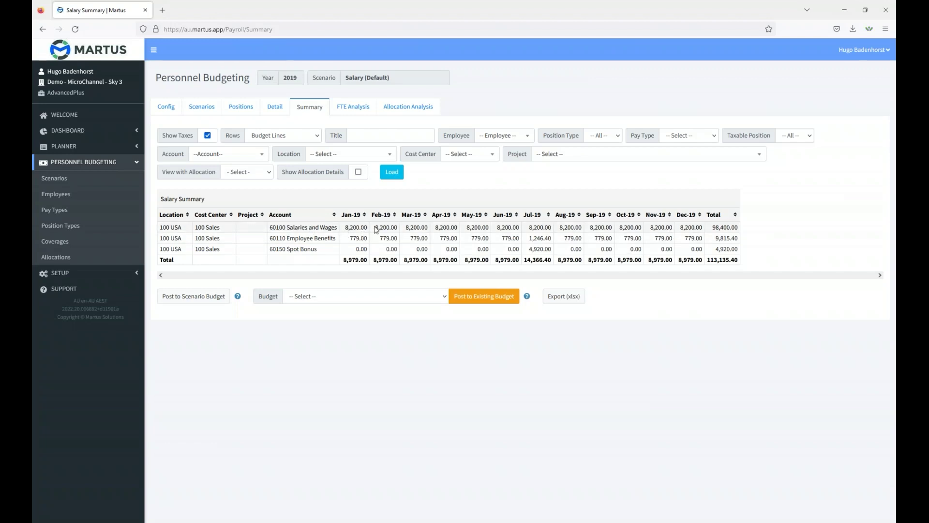
{"action": "left_click_drag", "start_coordinate": [729, 227], "coordinate": [730, 249]}
{"action": "left_click", "coordinate": [730, 238]}
{"action": "left_click", "coordinate": [756, 249]}
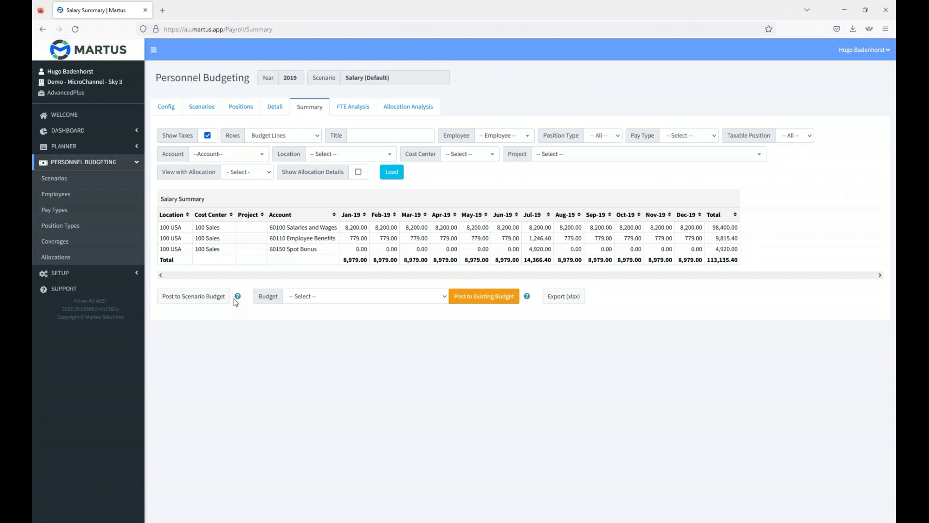
{"action": "left_click", "coordinate": [444, 296]}
{"action": "left_click", "coordinate": [325, 325]}
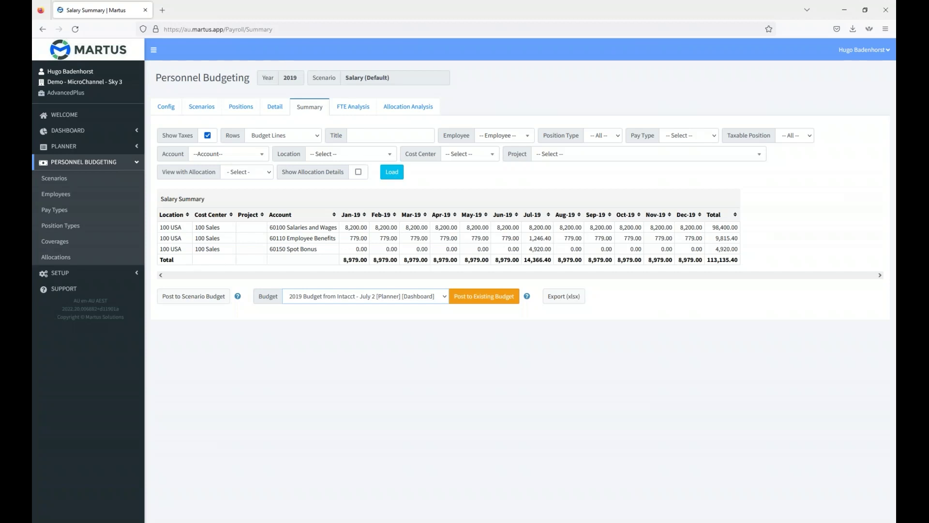
Review the FTE Analysis and the Allocation Analysis by employee, including the row and employee filter choices.
{"action": "left_click", "coordinate": [356, 109]}
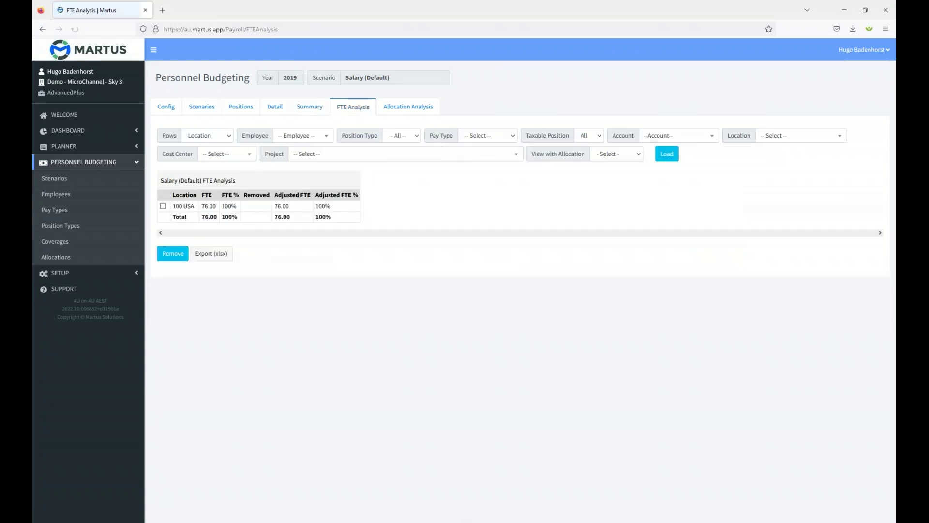
{"action": "left_click", "coordinate": [411, 109]}
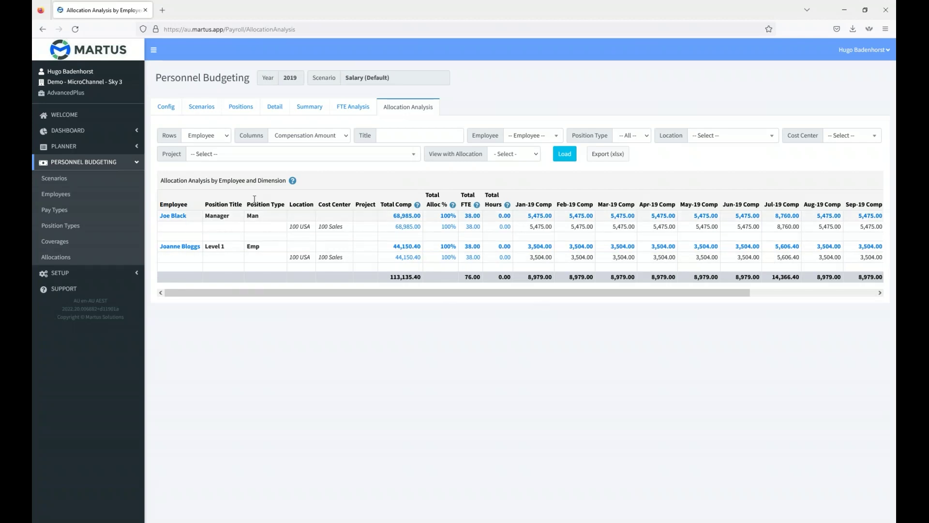
{"action": "left_click", "coordinate": [227, 139]}
{"action": "left_click", "coordinate": [227, 139]}
{"action": "left_click", "coordinate": [542, 139]}
{"action": "left_click", "coordinate": [533, 168]}
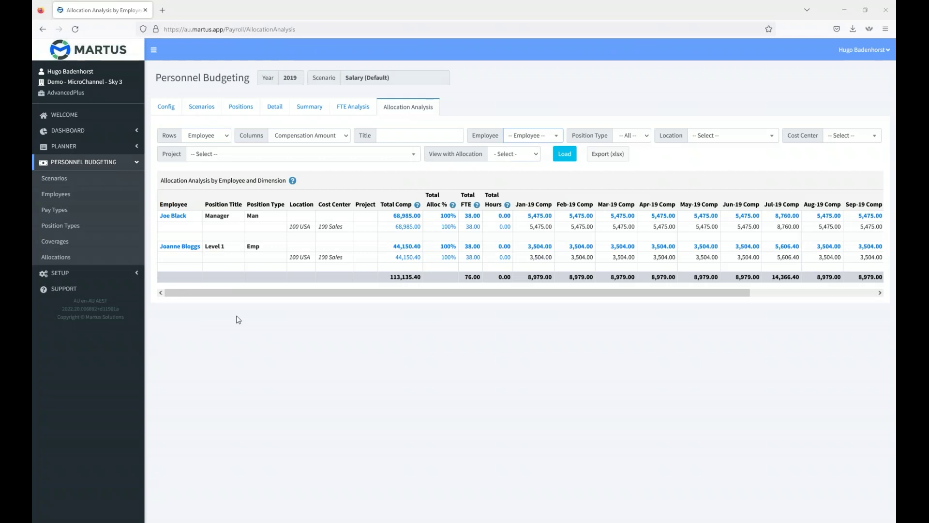
View the planner worksheets list and examine the Planner Summary report for 2019 Budget from Intacct - July 2.
{"action": "left_click", "coordinate": [64, 146]}
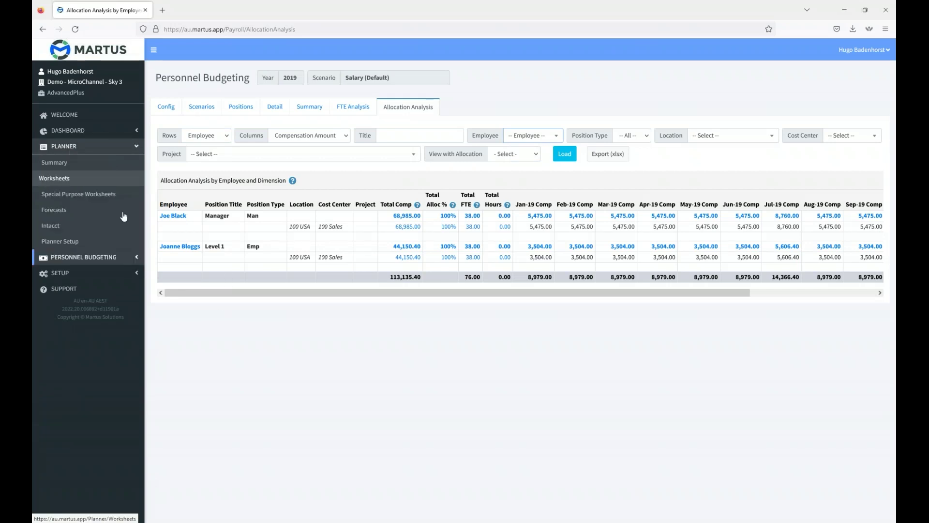
{"action": "left_click", "coordinate": [54, 178]}
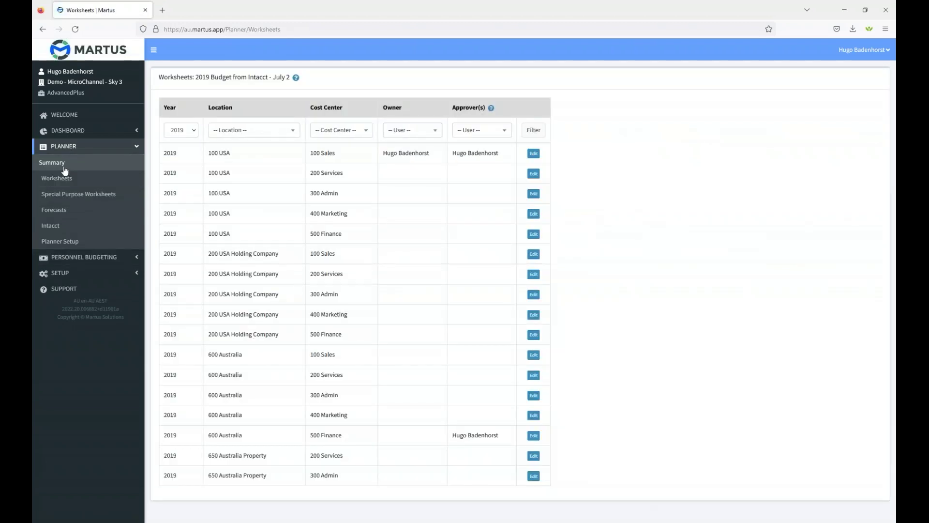
{"action": "left_click", "coordinate": [63, 166]}
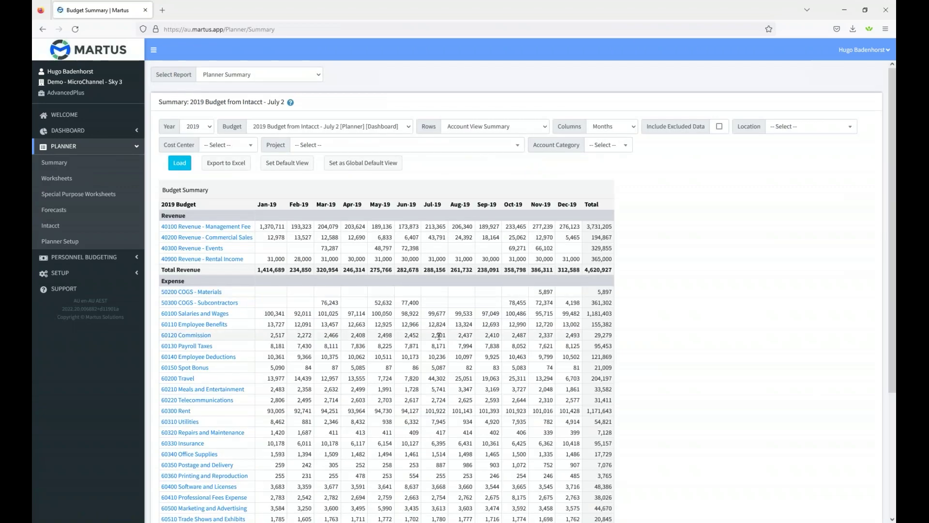
{"action": "scroll", "coordinate": [439, 336], "scroll_direction": "down", "scroll_amount": 3}
{"action": "scroll", "coordinate": [435, 329], "scroll_direction": "up", "scroll_amount": 3}
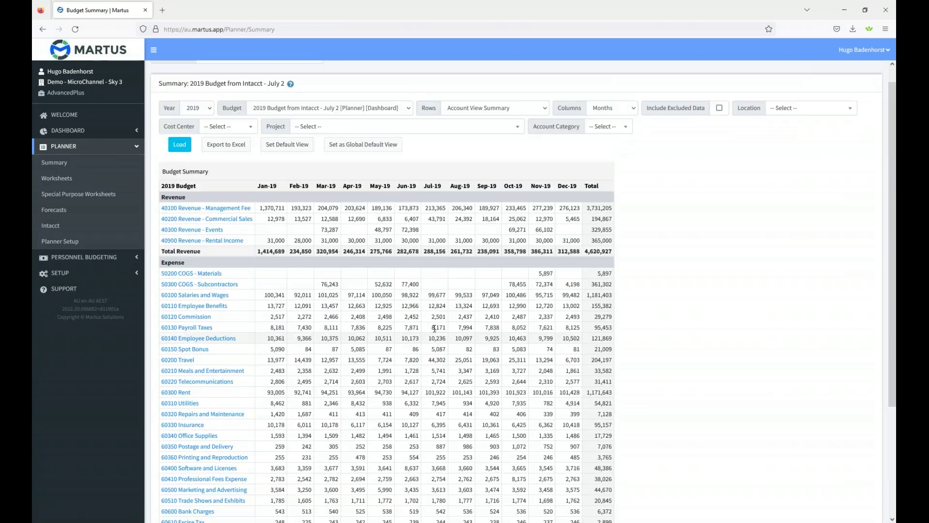
{"action": "triple_click", "coordinate": [239, 187]}
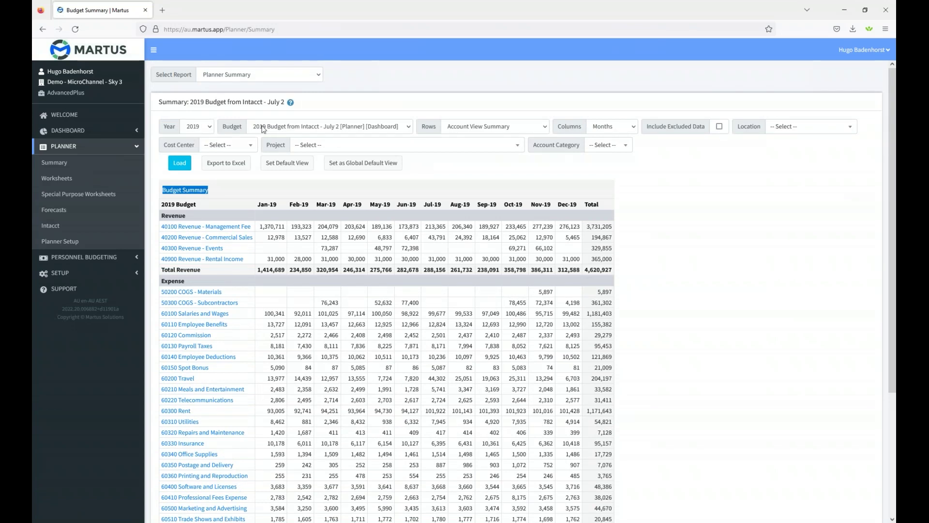
{"action": "left_click_drag", "start_coordinate": [250, 115], "coordinate": [409, 140]}
Filter the budget summary to location 600 Australia and cost center 100 Sales, and load it.
{"action": "left_click", "coordinate": [810, 127]}
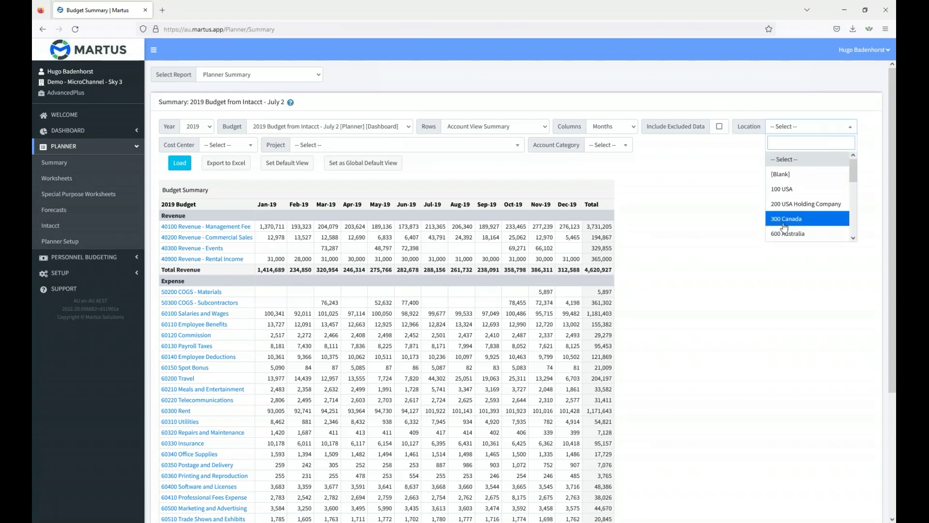
{"action": "scroll", "coordinate": [788, 193], "scroll_direction": "down", "scroll_amount": 2}
{"action": "left_click", "coordinate": [787, 189]}
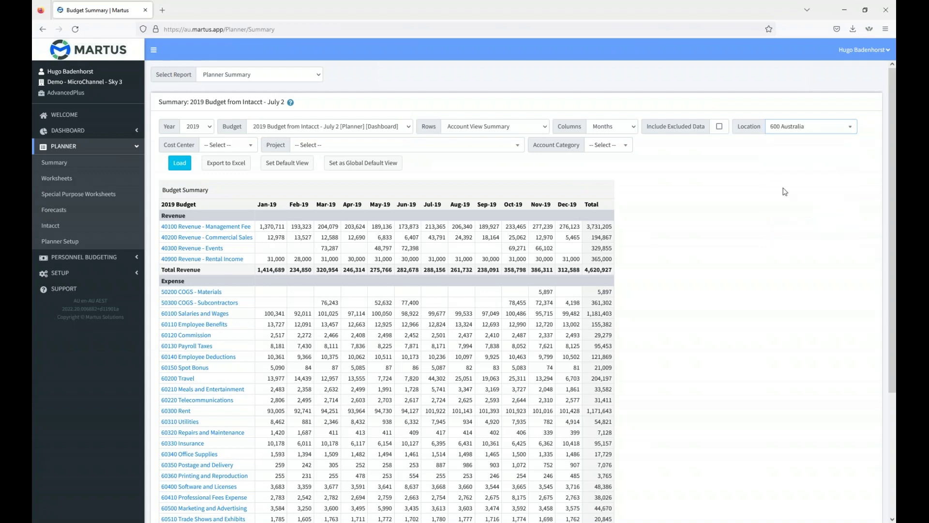
{"action": "left_click", "coordinate": [237, 151]}
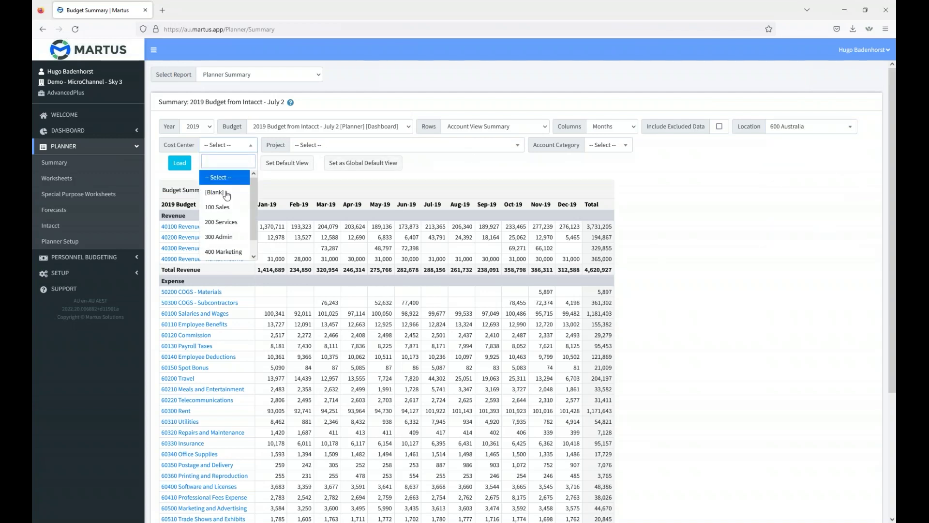
{"action": "left_click", "coordinate": [217, 208]}
{"action": "left_click", "coordinate": [180, 162]}
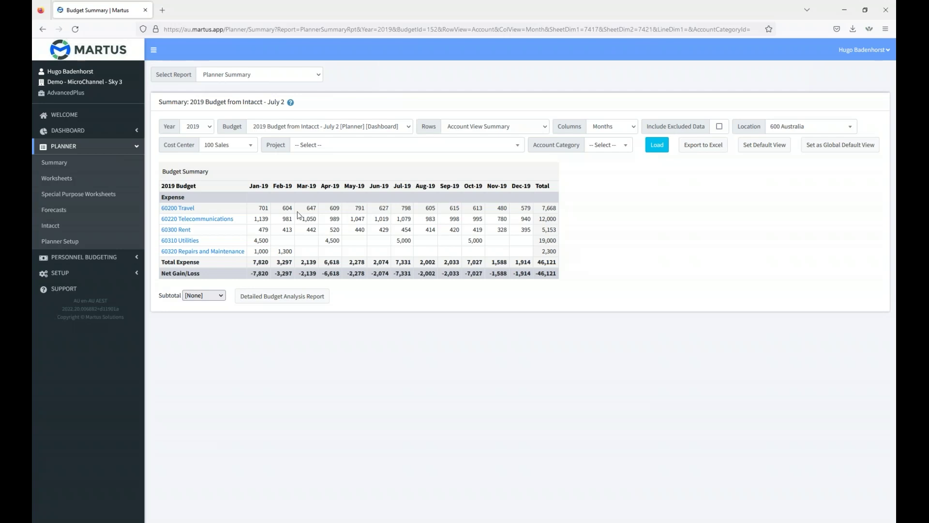
In the Intacct budget upload settings, choose Martus budget 2019 Budget from Intacct - July 2 and Intacct budget Master Budget - SI.
{"action": "left_click", "coordinate": [48, 226]}
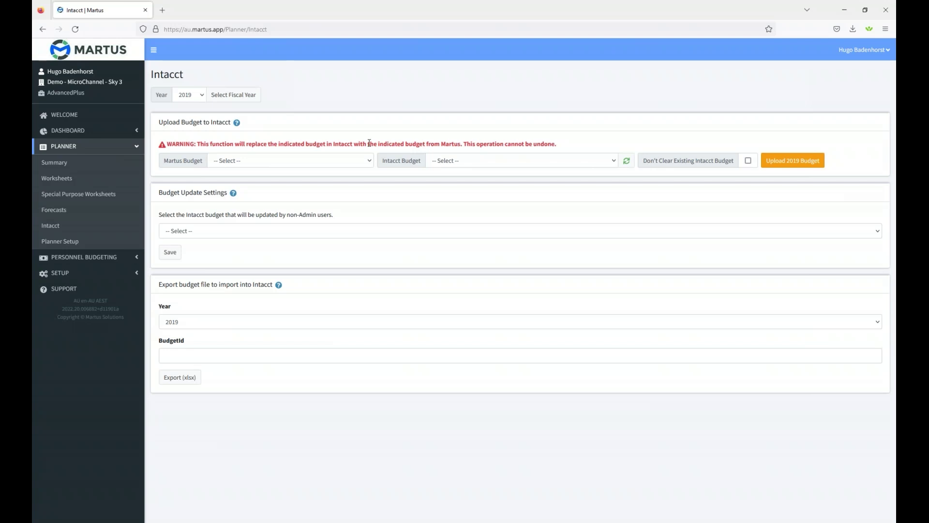
{"action": "left_click", "coordinate": [370, 161]}
{"action": "left_click", "coordinate": [297, 190]}
{"action": "left_click", "coordinate": [571, 162]}
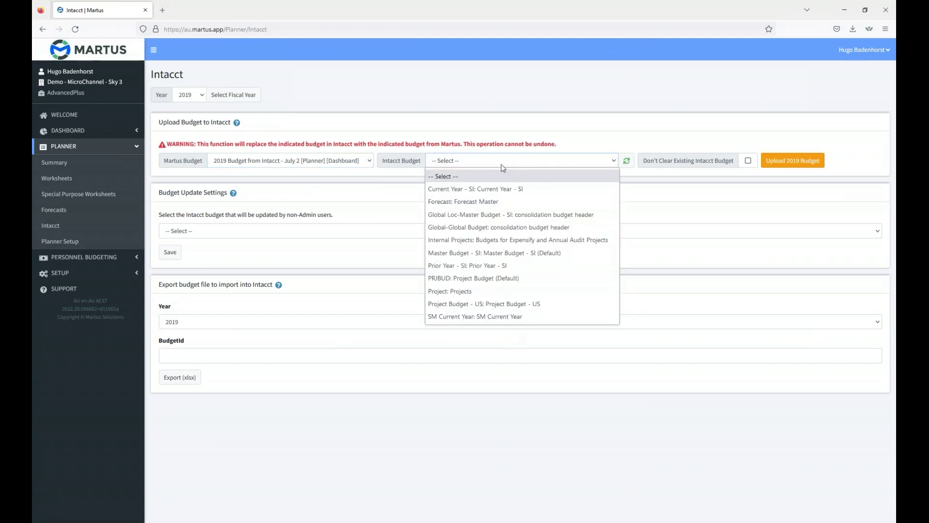
{"action": "left_click", "coordinate": [465, 254]}
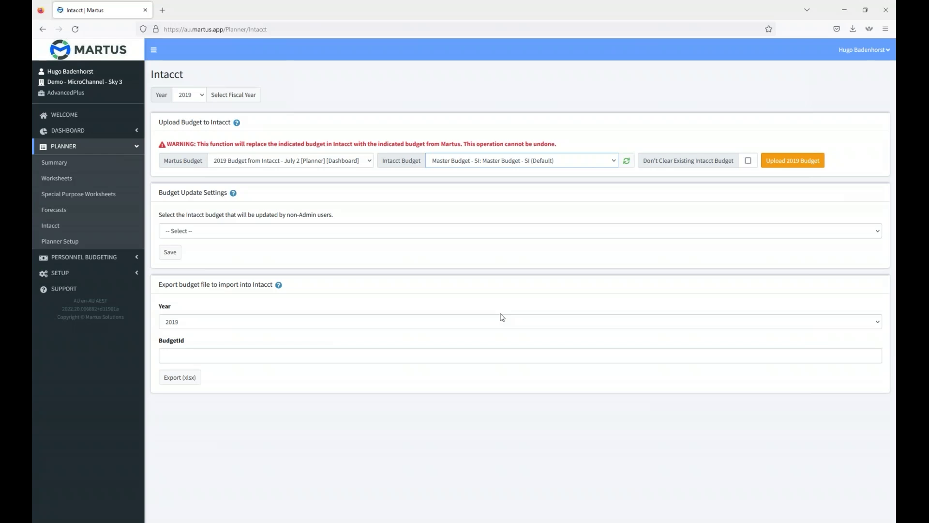
Open the Financials dashboard and switch its report to Monthly Budget Comparison.
{"action": "left_click", "coordinate": [72, 131]}
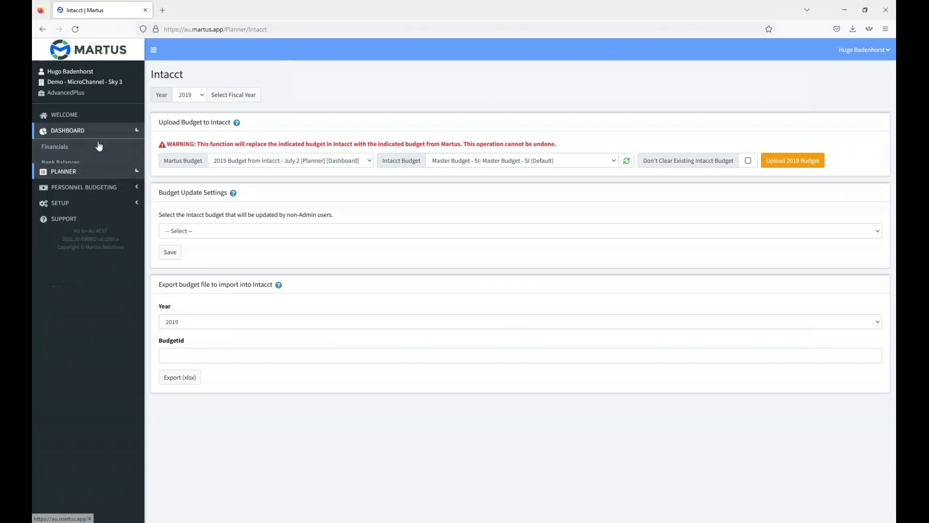
{"action": "left_click", "coordinate": [78, 153]}
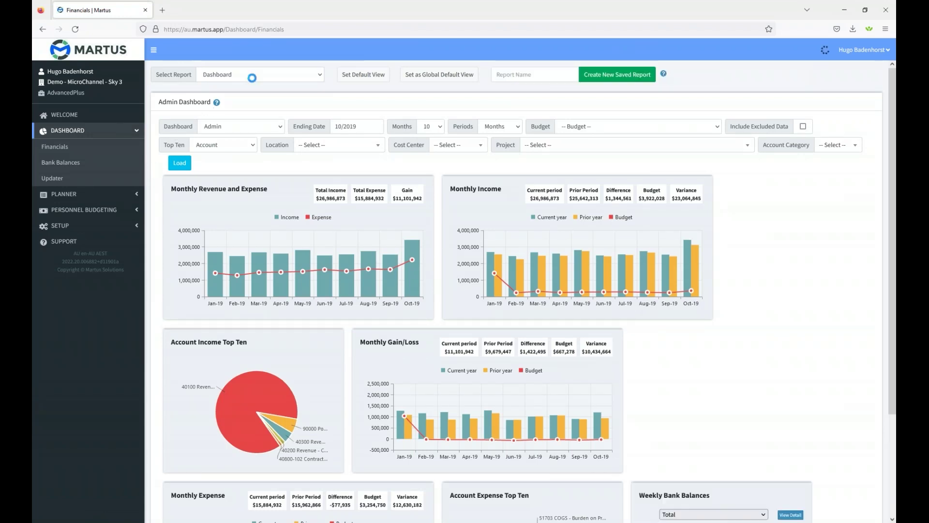
{"action": "left_click", "coordinate": [317, 77]}
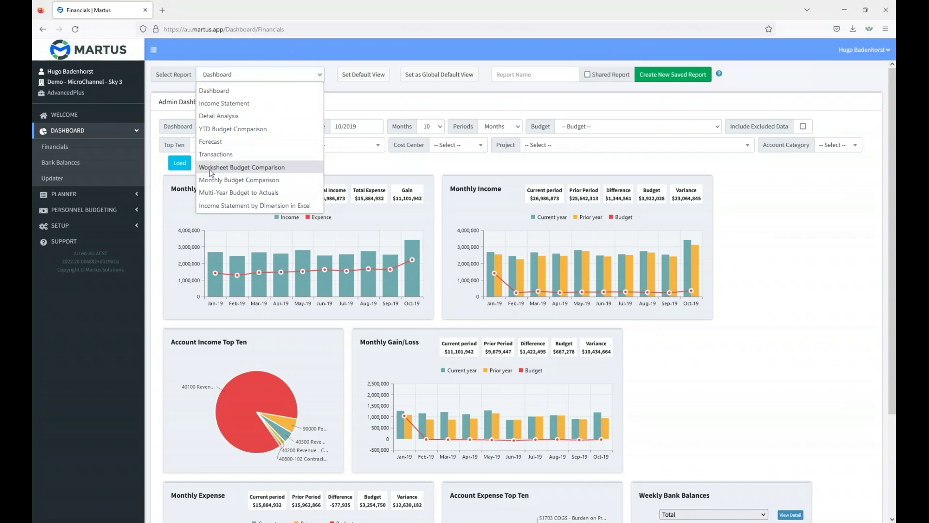
{"action": "left_click", "coordinate": [233, 179]}
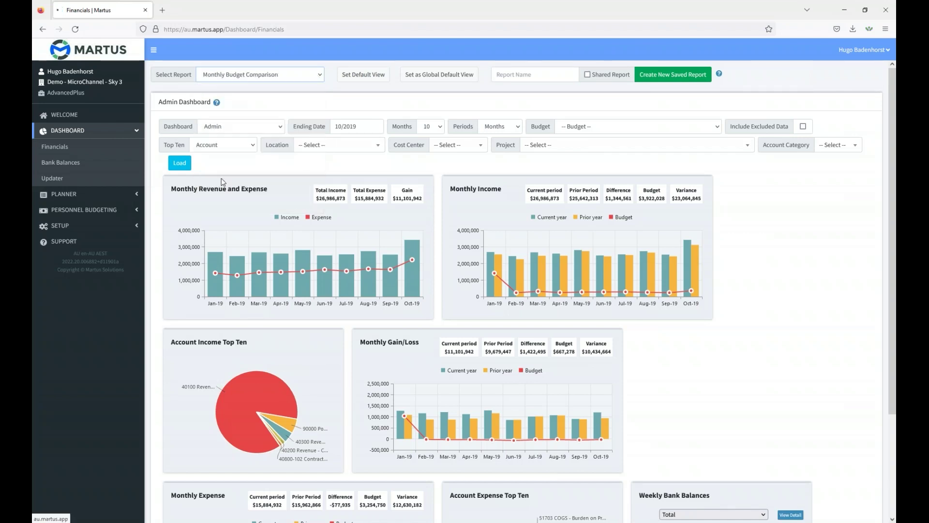